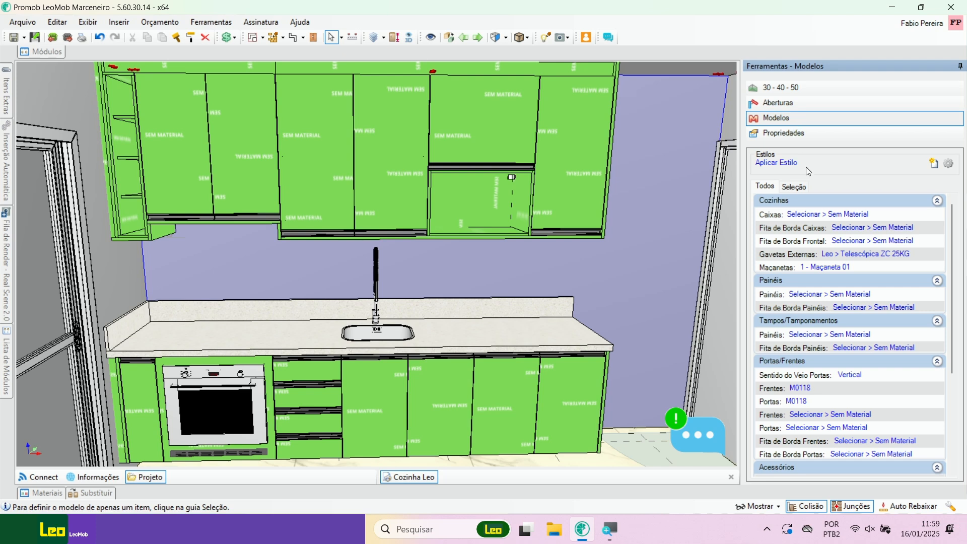
Step: Review the project-wide model settings from Cozinhas through Montagem alongside the kitchen view
left_click_drag(959, 231, 951, 320)
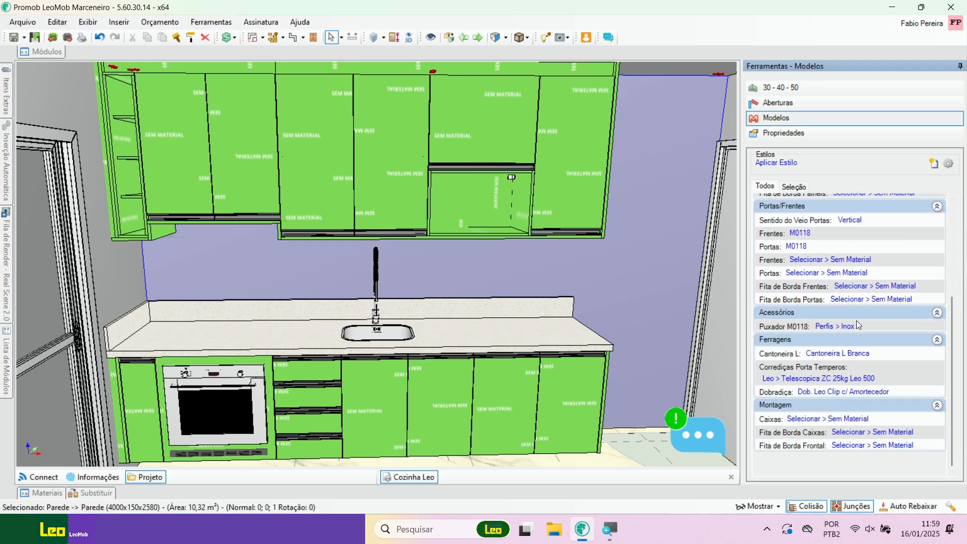
scroll(954, 295, "up", 3)
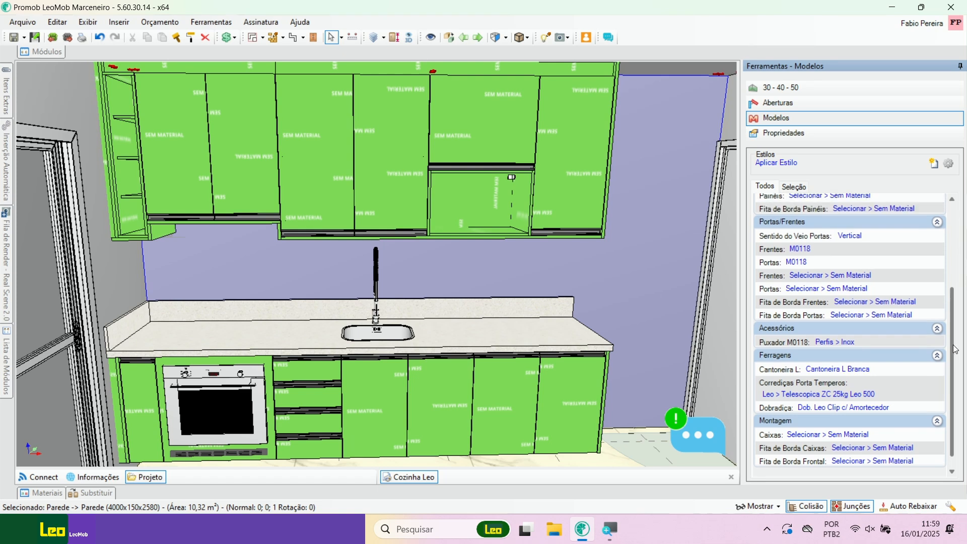
scroll(954, 296, "up", 2)
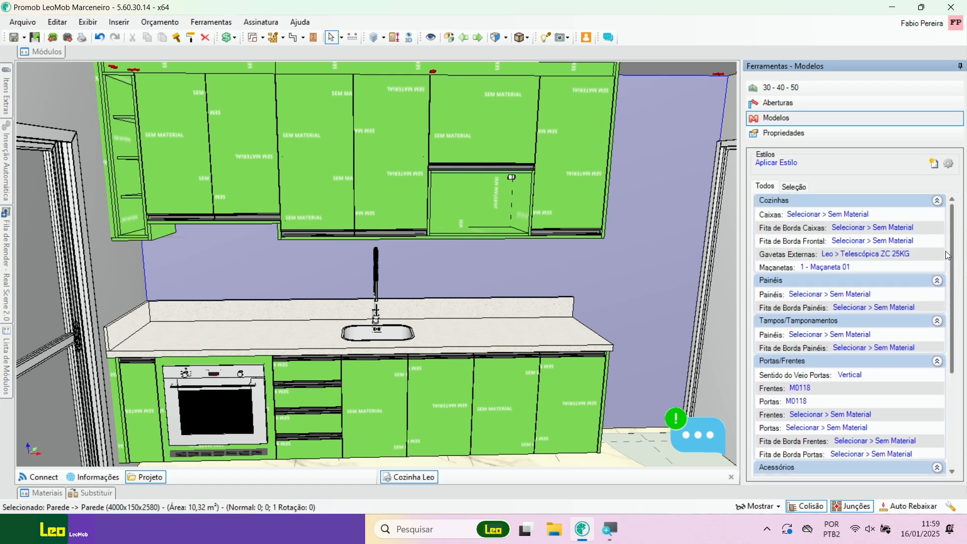
middle_click_drag(583, 265, 582, 286)
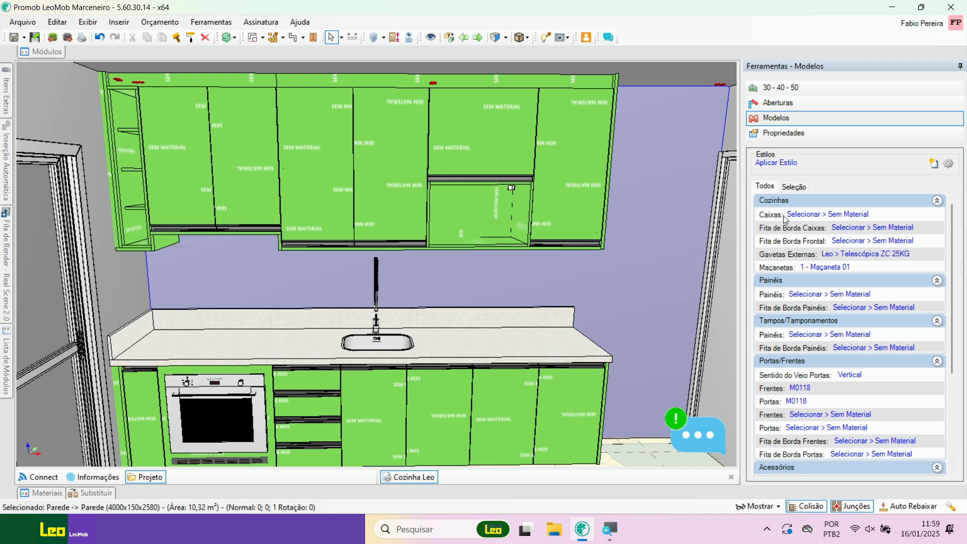
Step: Show all materials for the kitchen Caixas and browse the Duratex collections, including Cross, Design, Duna, Essential and Velluto
left_click(826, 215)
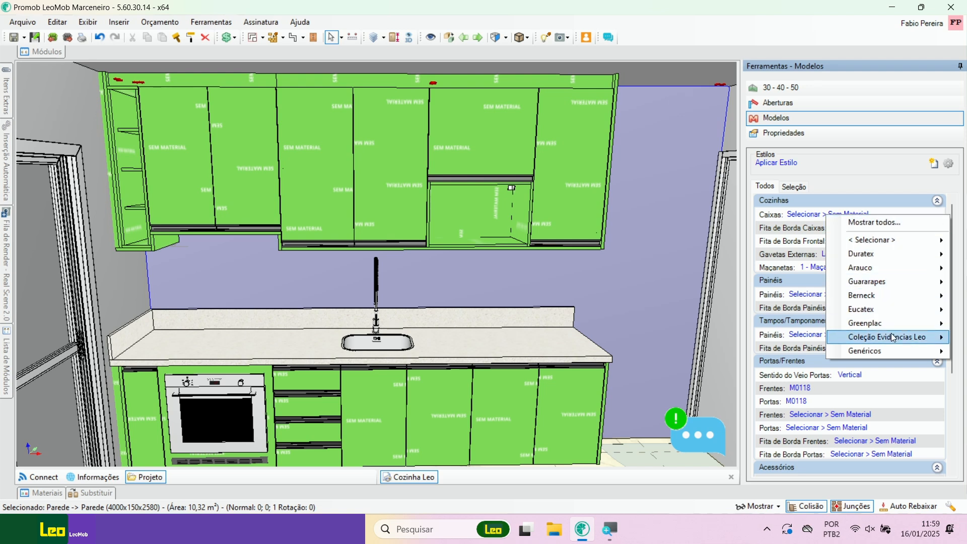
mouse_move(895, 337)
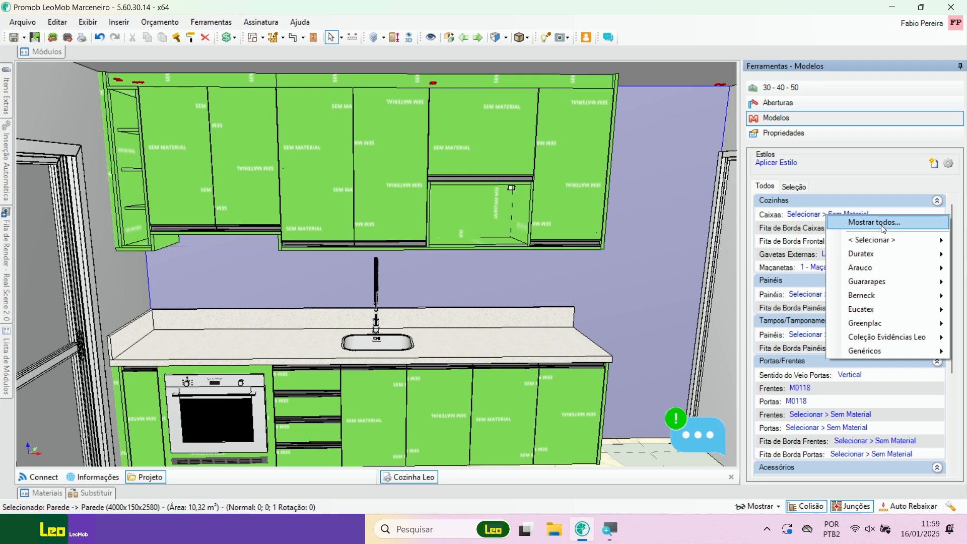
left_click(881, 225)
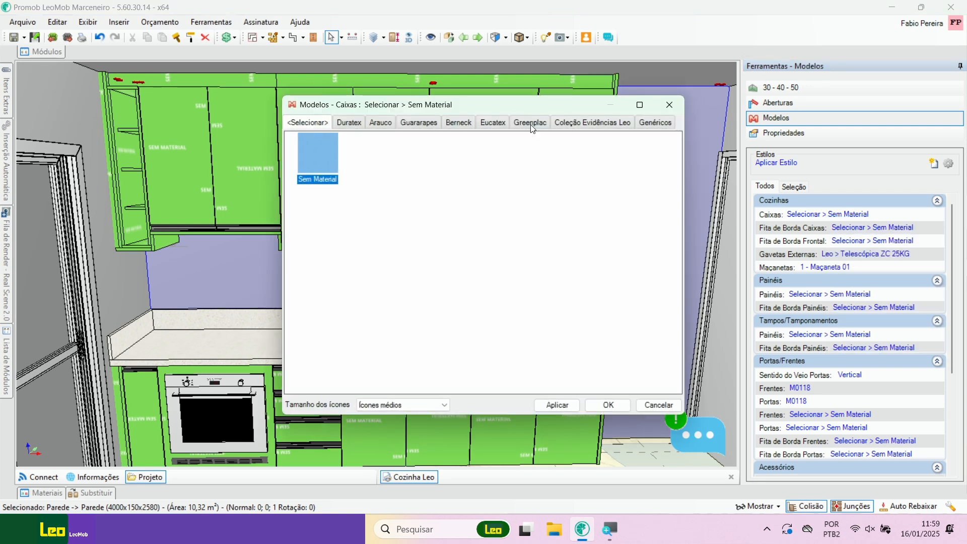
left_click(350, 123)
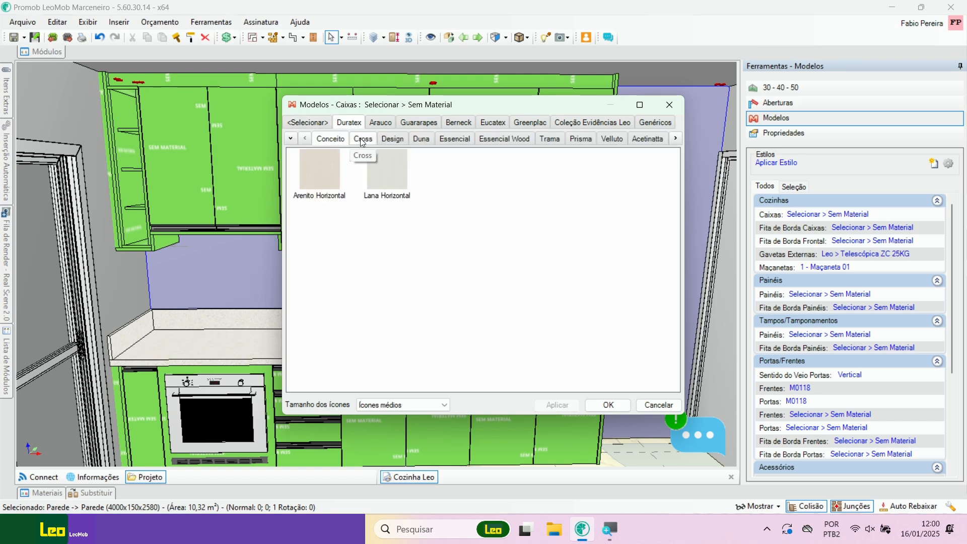
left_click(362, 139)
left_click(383, 139)
left_click(421, 139)
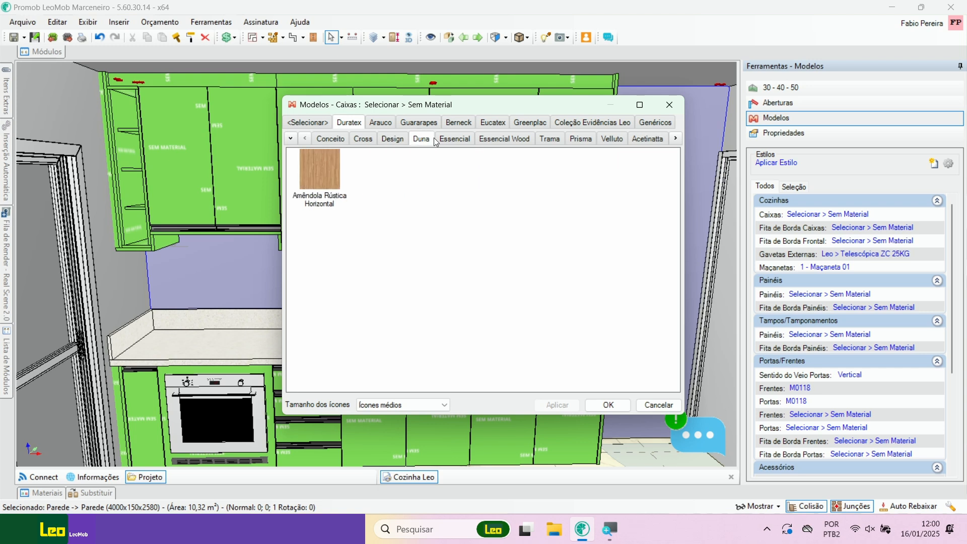
left_click(448, 138)
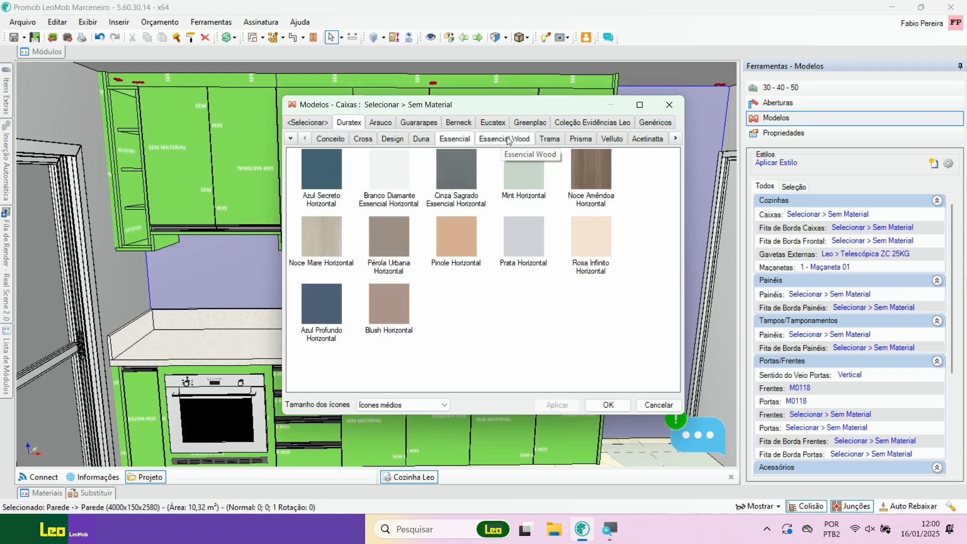
left_click(540, 137)
left_click(613, 139)
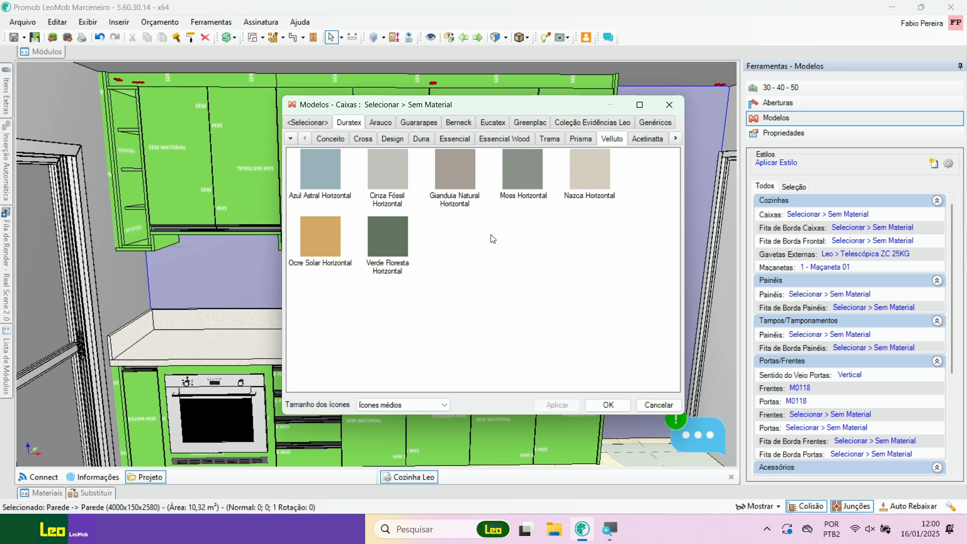
Step: Browse the MDF Unicores and MDF Madeirado patterns of Coleção Evidências Leo for the Caixas
left_click(576, 124)
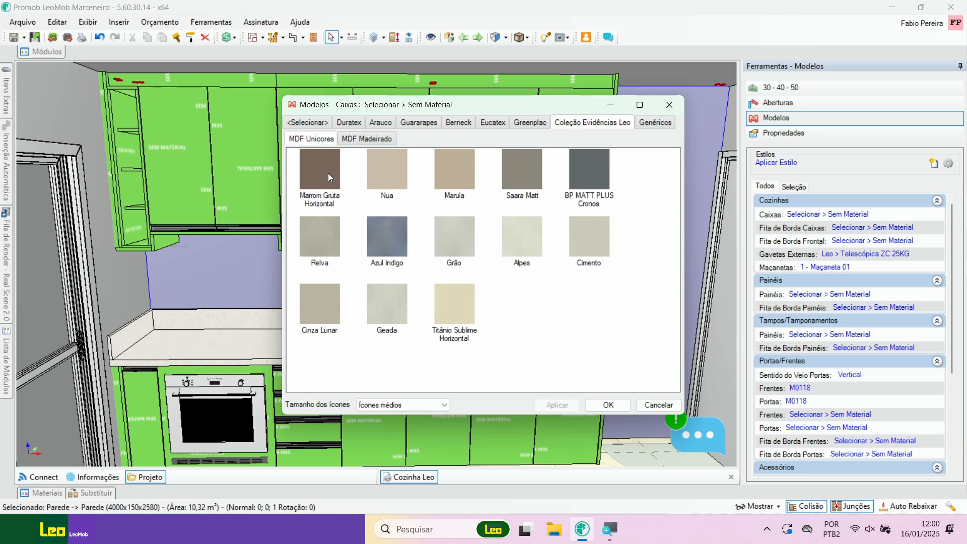
left_click(323, 235)
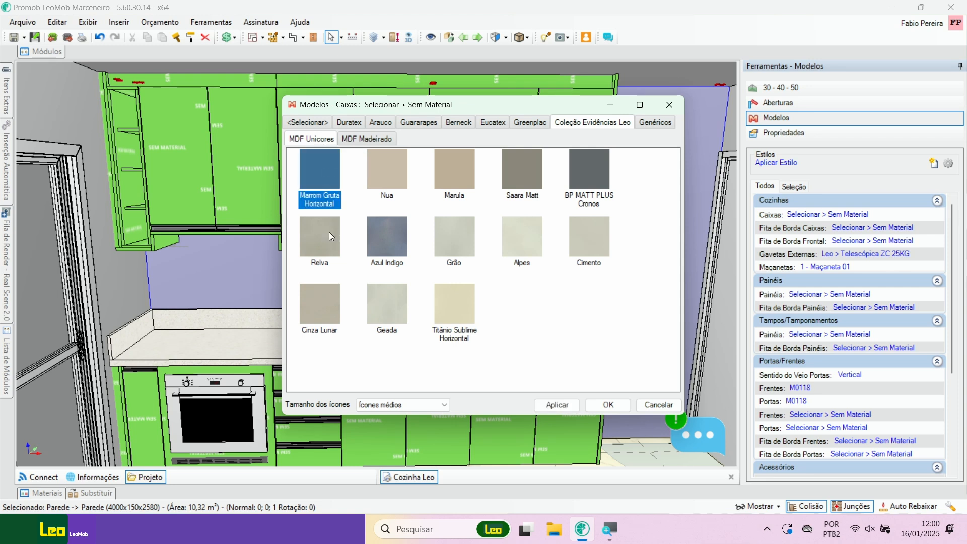
left_click(386, 241)
left_click(378, 140)
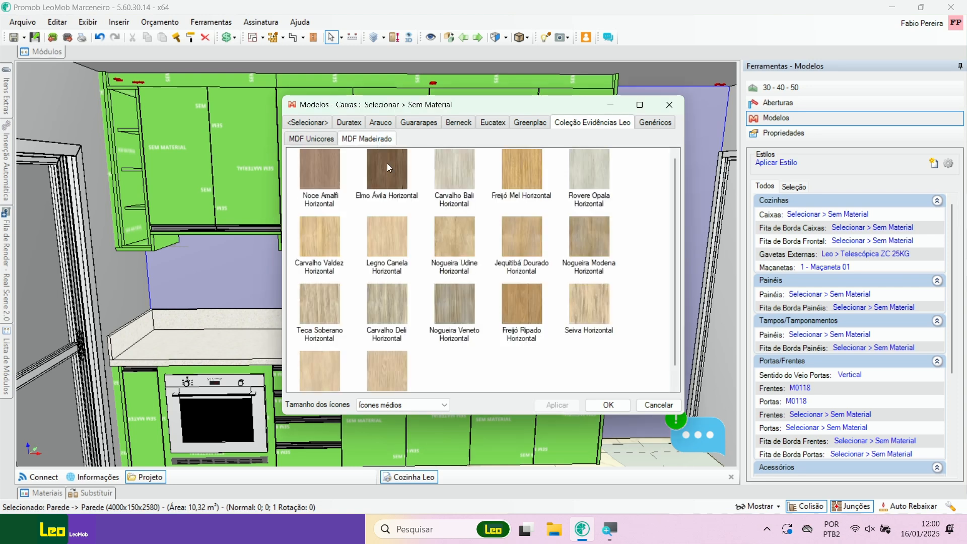
scroll(459, 237, "down", 1)
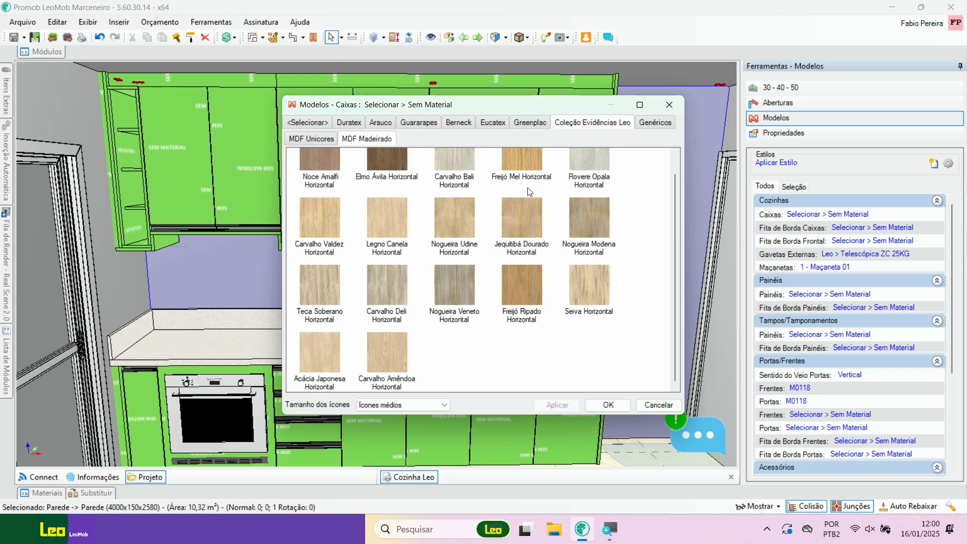
scroll(476, 218, "up", 1)
left_click(450, 178)
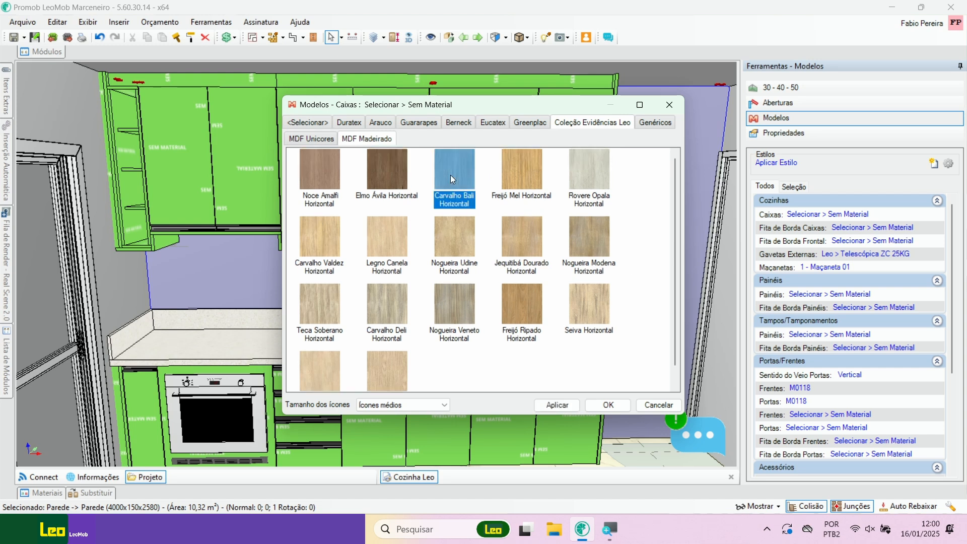
left_click(392, 186)
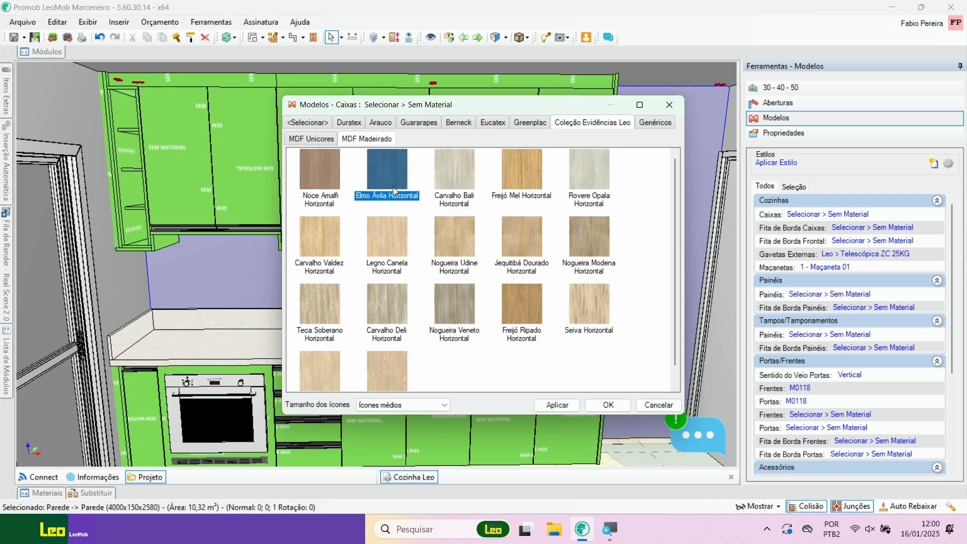
left_click(381, 227)
left_click(327, 237)
left_click(333, 302)
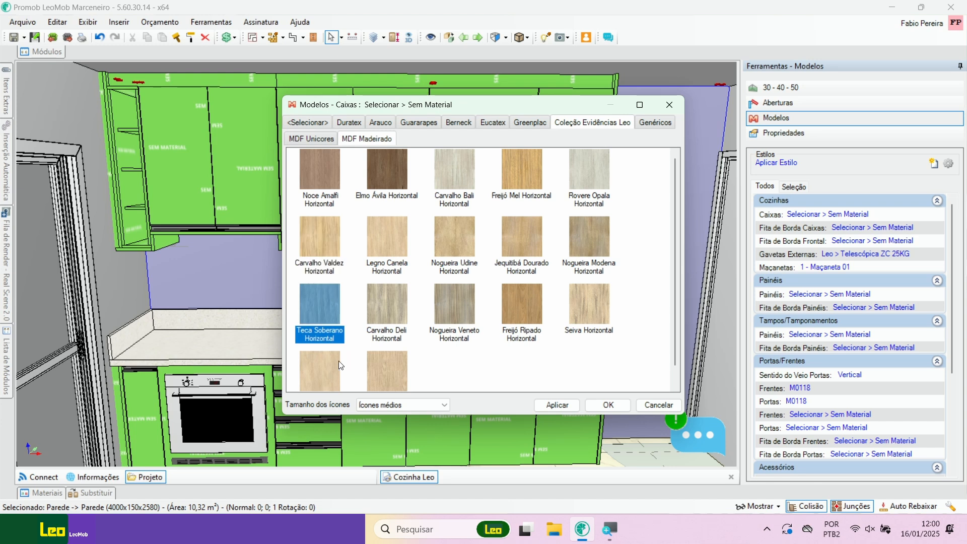
left_click(330, 370)
left_click(375, 372)
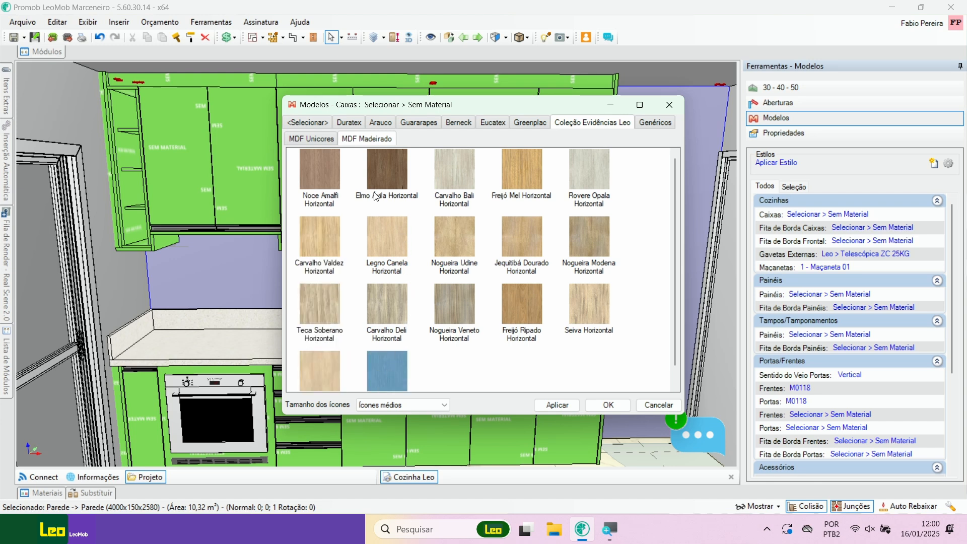
left_click(325, 140)
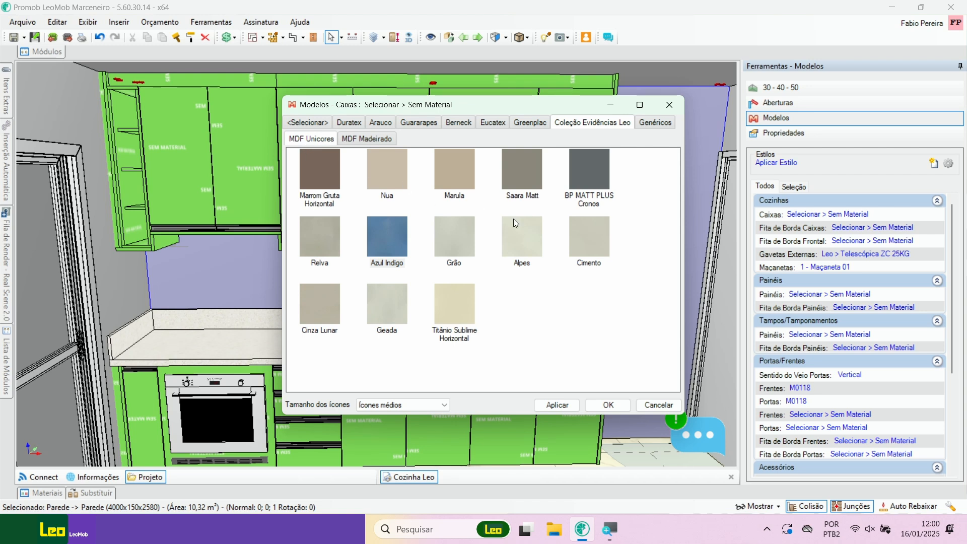
Step: Apply the Grão pattern from Coleção Evidências Leo, MDF Unicores, to all kitchen Caixas
left_click(590, 245)
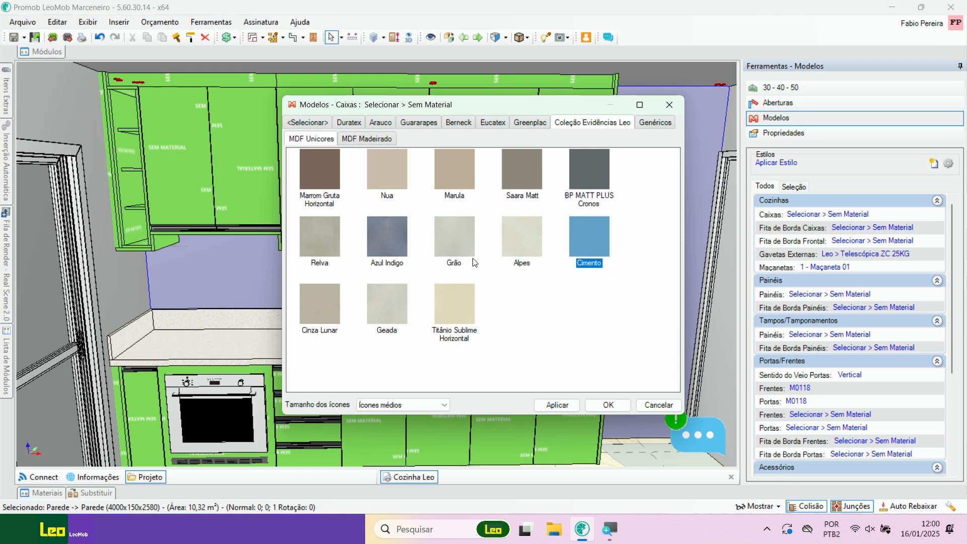
left_click(456, 241)
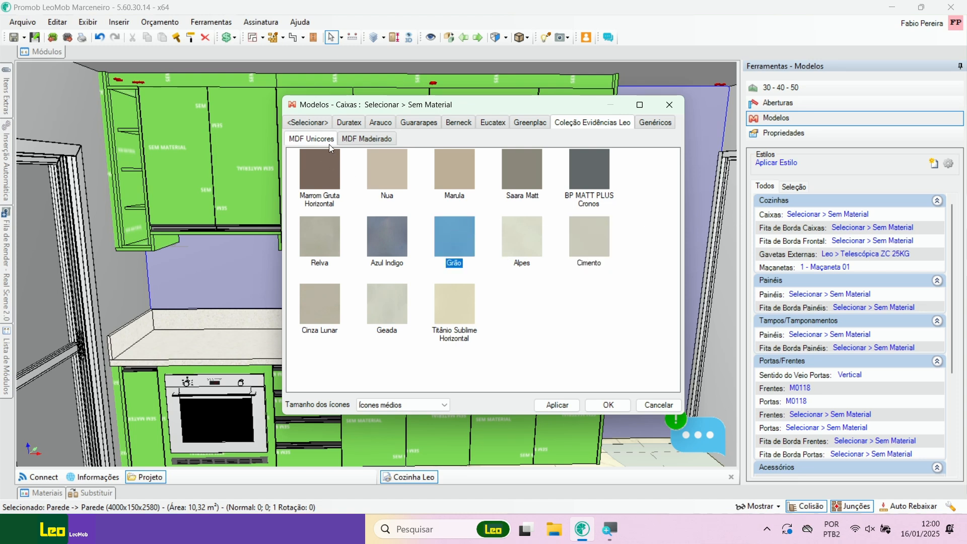
left_click(568, 407)
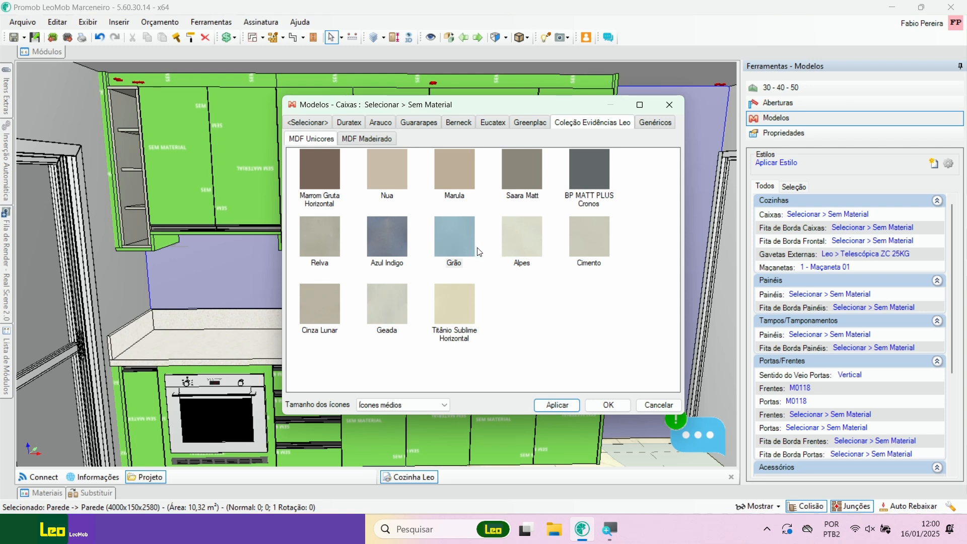
left_click(463, 244)
left_click(554, 405)
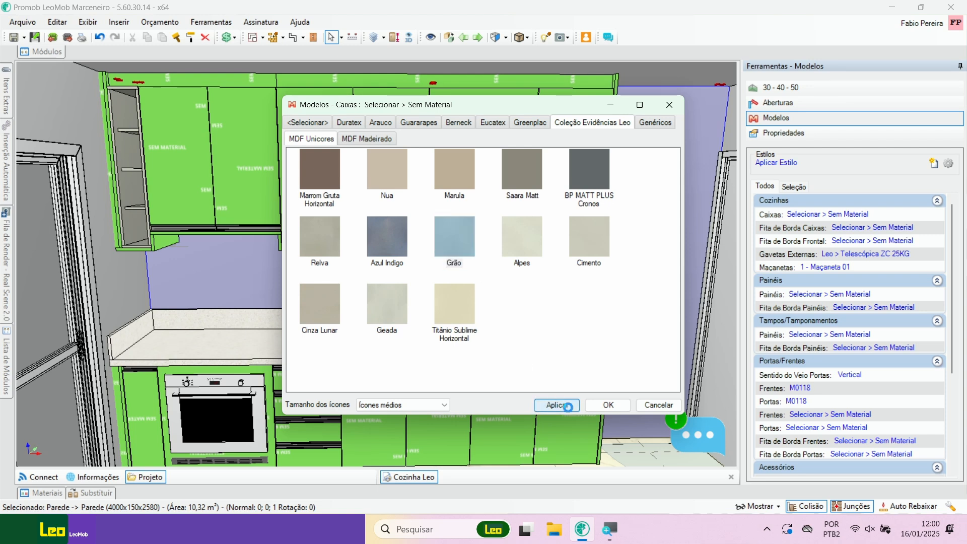
left_click(608, 406)
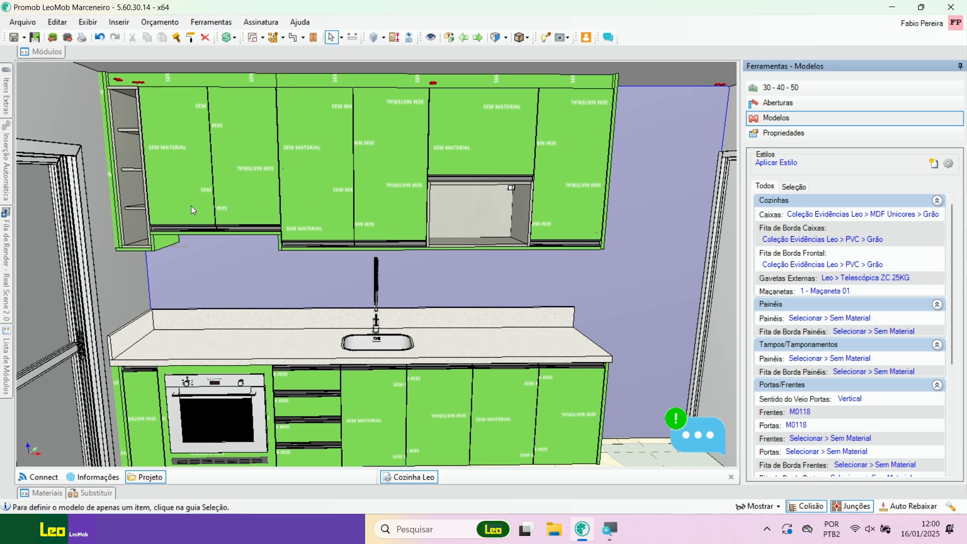
Step: Try swinging the doors of the middle two-door and far-right one-door upper cabinets to check the interior finish
left_click(347, 137)
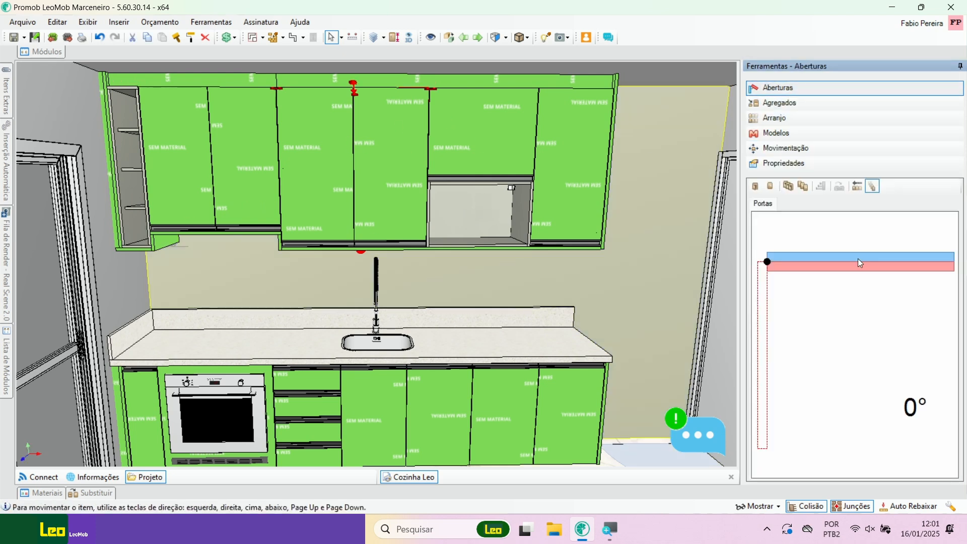
left_click_drag(832, 266, 834, 221)
left_click(578, 164)
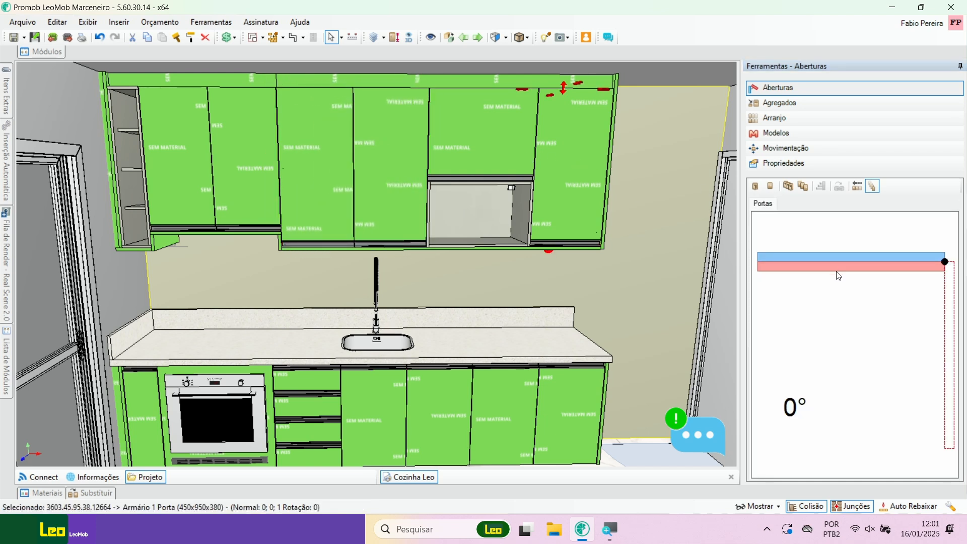
left_click_drag(837, 276, 869, 257)
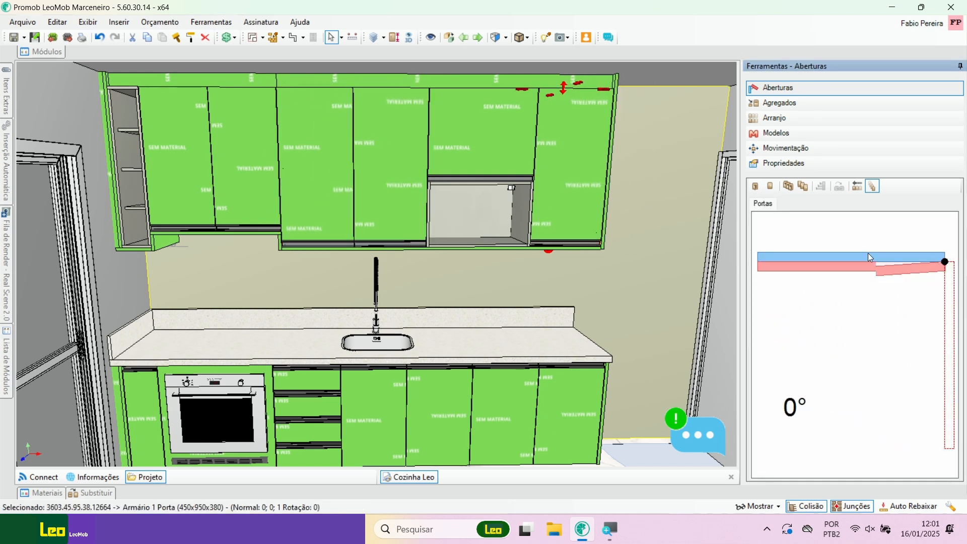
middle_click_drag(535, 259, 487, 238)
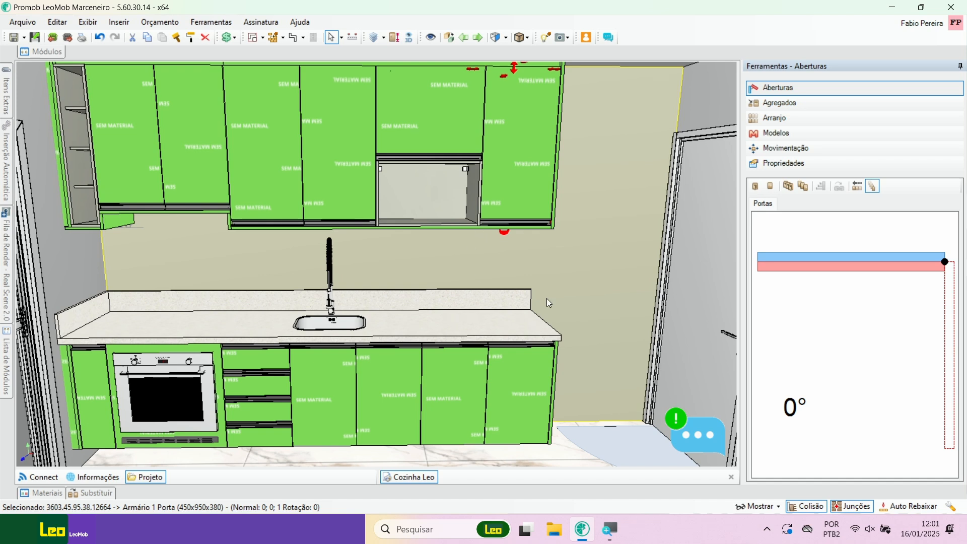
Step: Set the material of all kitchen Caixas to Duratex > TX > Branco Tx and check the open niche
left_click(410, 257)
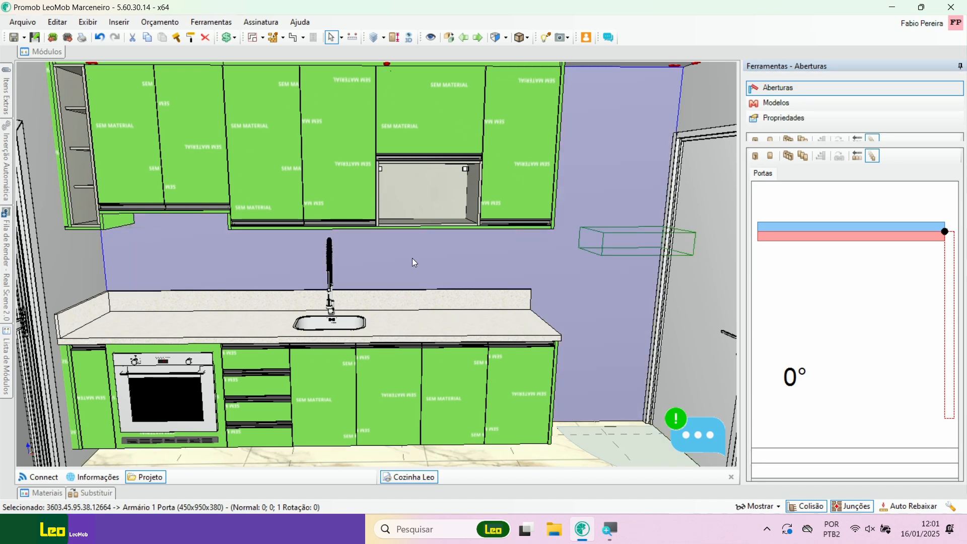
left_click(782, 117)
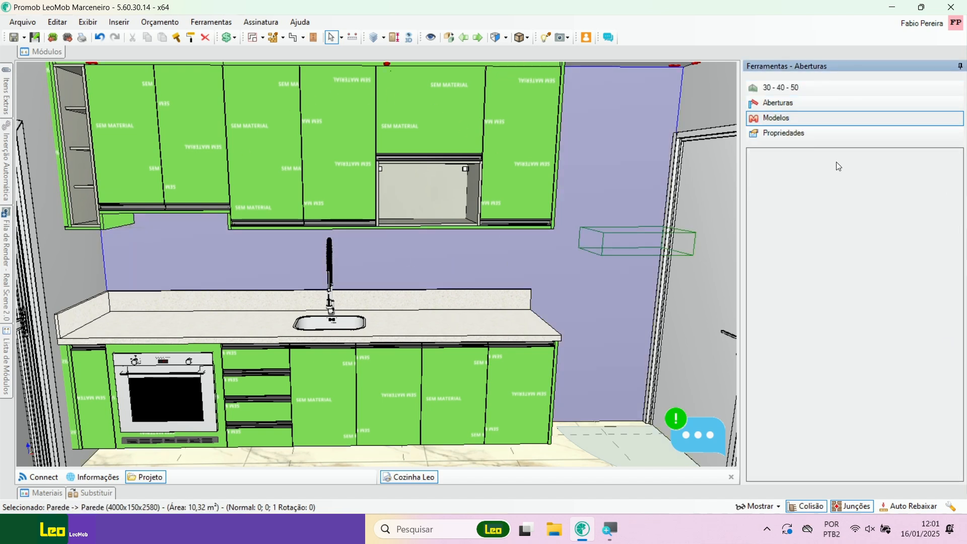
left_click(838, 214)
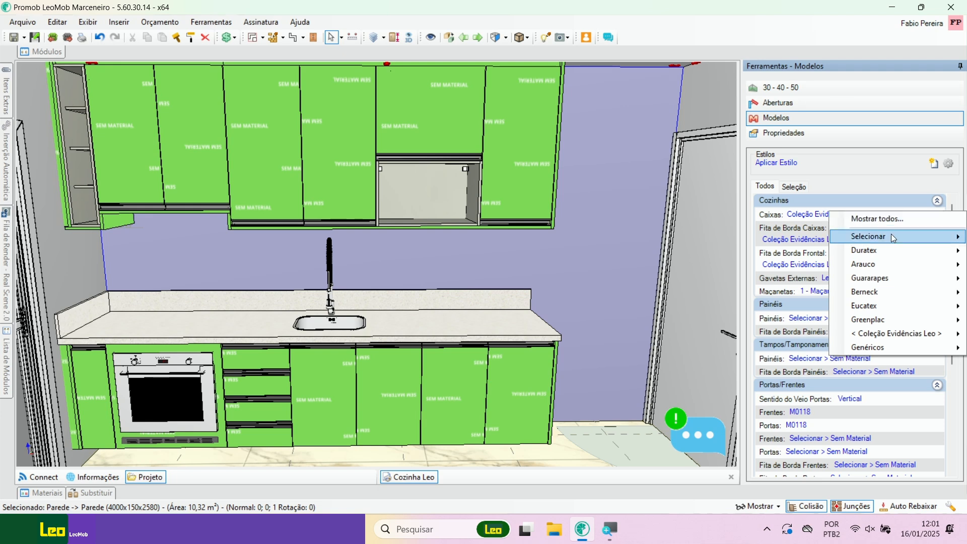
mouse_move(894, 251)
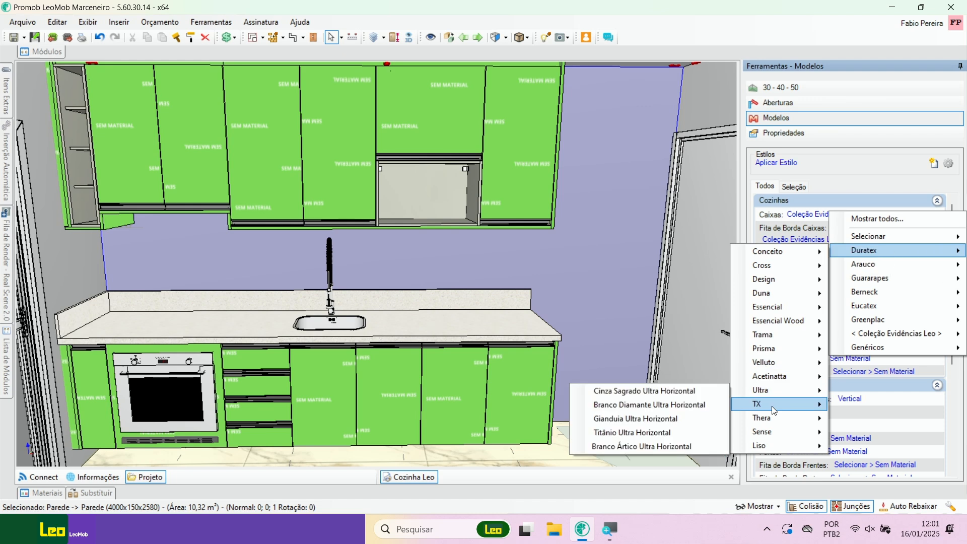
mouse_move(773, 409)
left_click(863, 406)
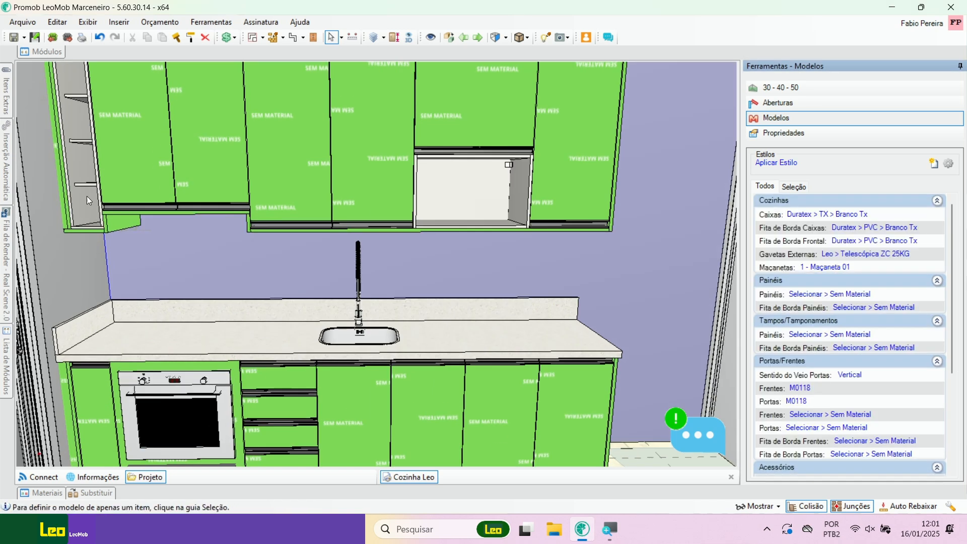
scroll(86, 195, "up", 5)
middle_click_drag(201, 264, 60, 181)
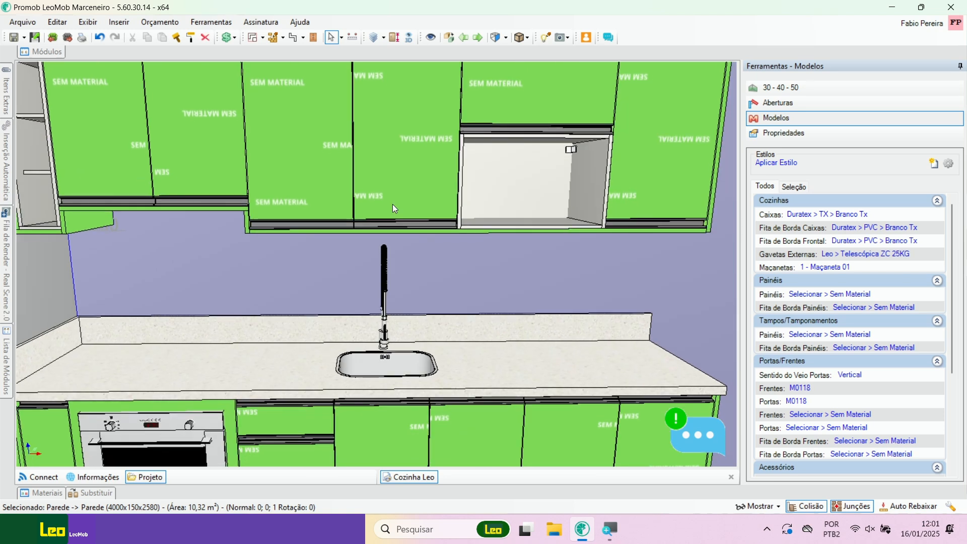
Step: Swing the doors of the upper two-door cabinet above the sink open to about 89°, check the interior finish, and close them
middle_click_drag(515, 235, 491, 243)
scroll(479, 237, "down", 3)
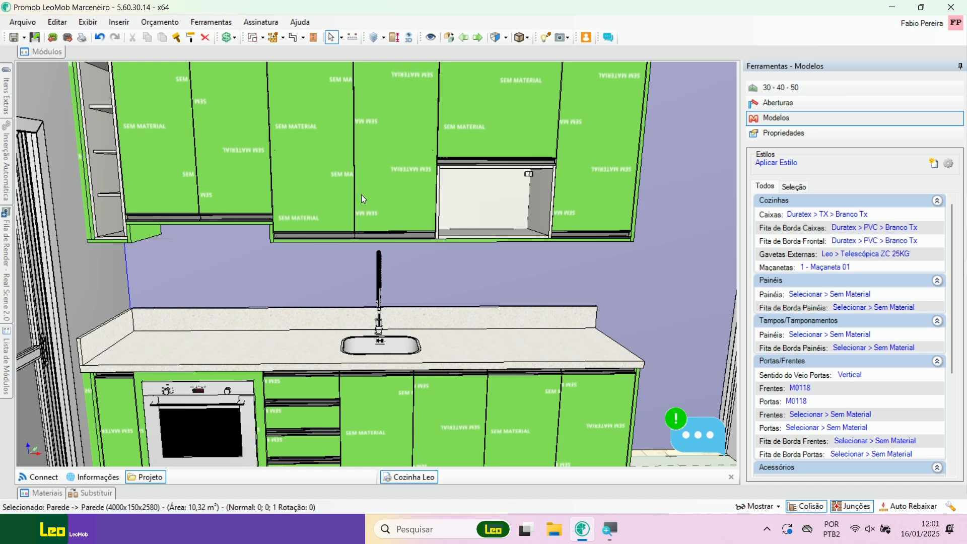
middle_click_drag(361, 195, 301, 232)
scroll(301, 232, "up", 3)
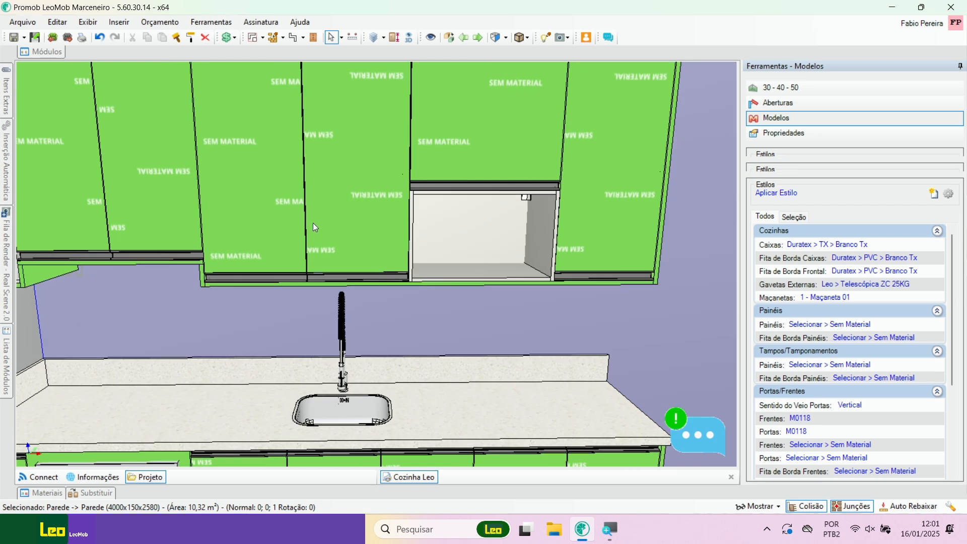
left_click(312, 223)
left_click(783, 92)
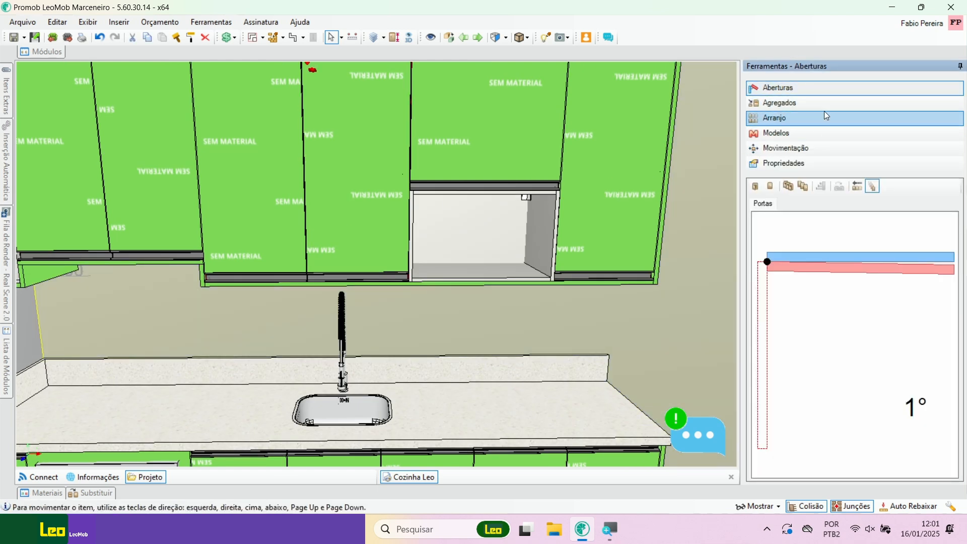
left_click_drag(878, 276, 765, 353)
scroll(356, 333, "up", 4)
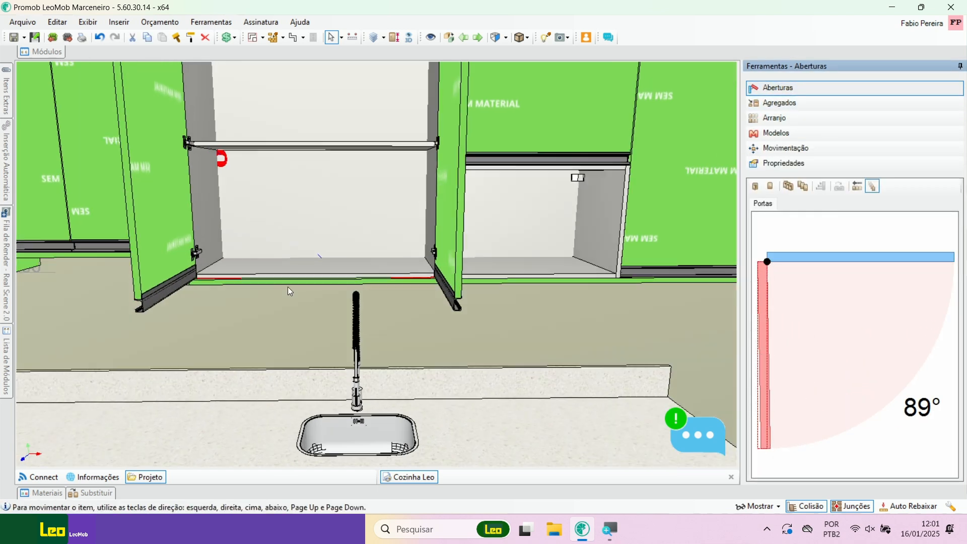
middle_click_drag(356, 332, 386, 329)
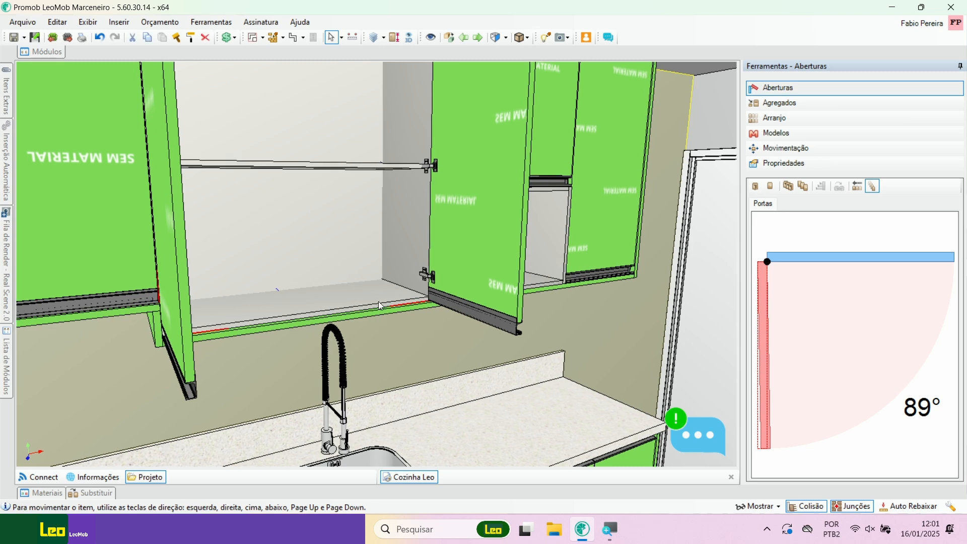
left_click_drag(765, 364, 809, 220)
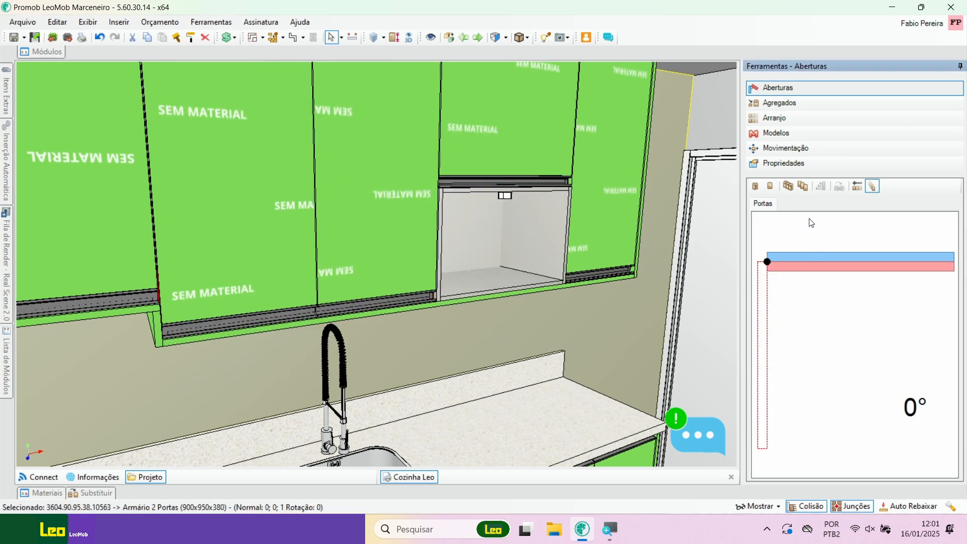
Step: Browse the Leo and FGVTN drawer slide models available for the kitchen's Gavetas Externas
scroll(321, 263, "down", 2)
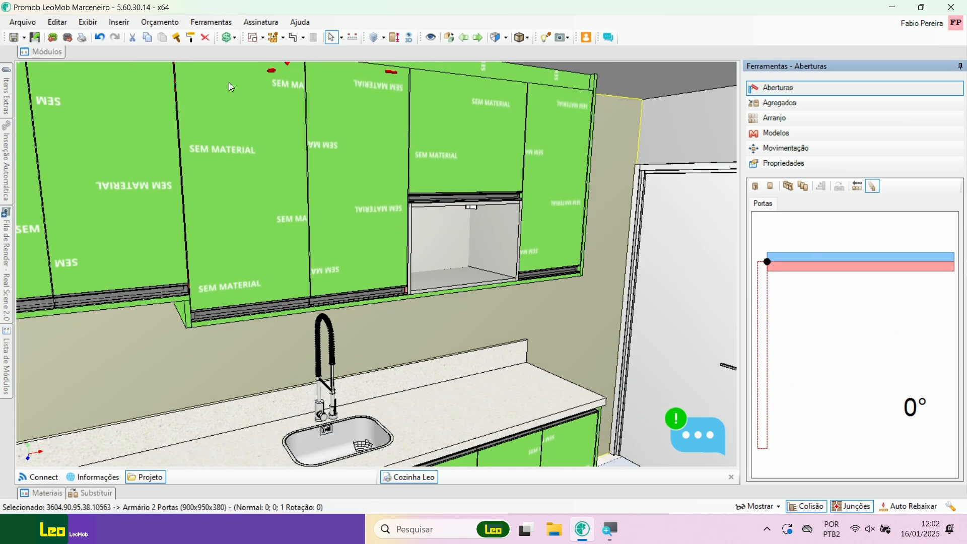
middle_click_drag(392, 229, 329, 238)
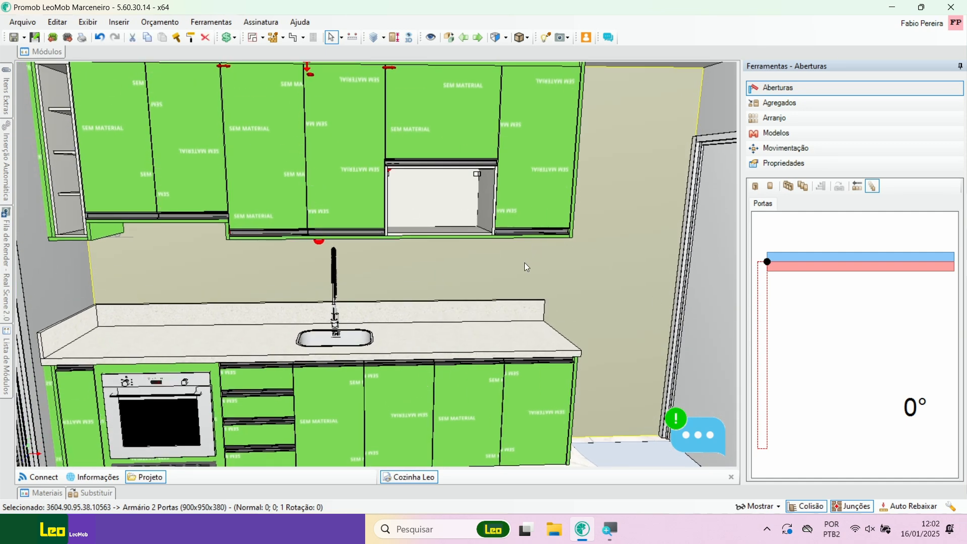
scroll(365, 285, "down", 1)
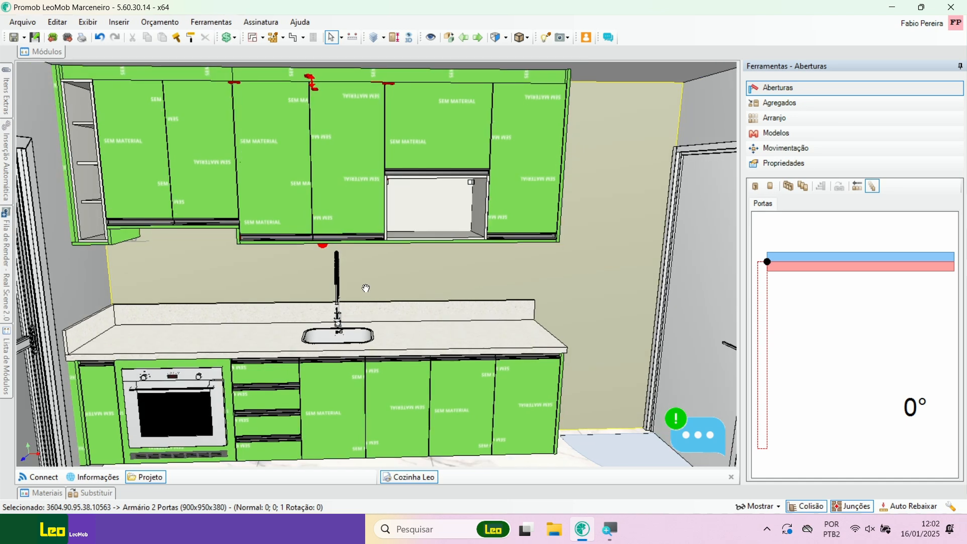
middle_click_drag(365, 285, 377, 277)
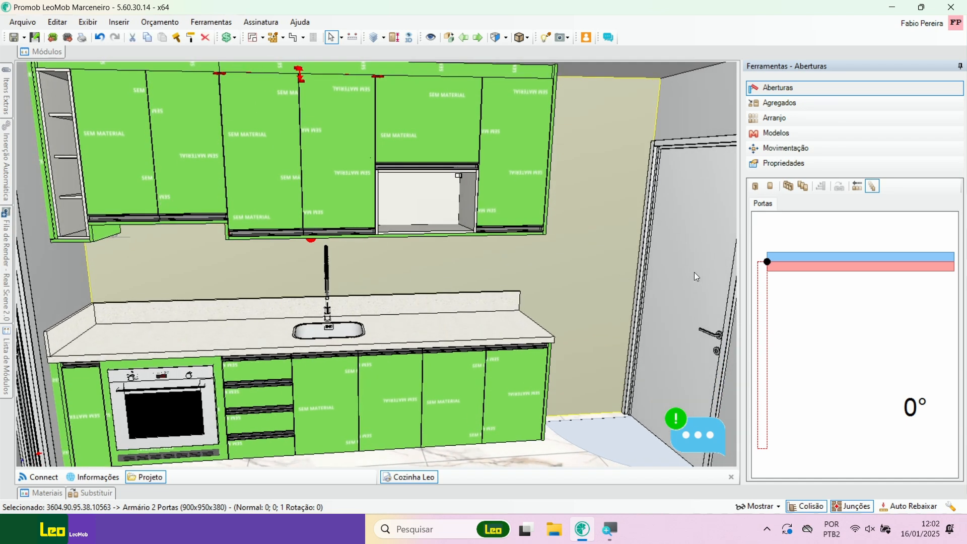
left_click(434, 260)
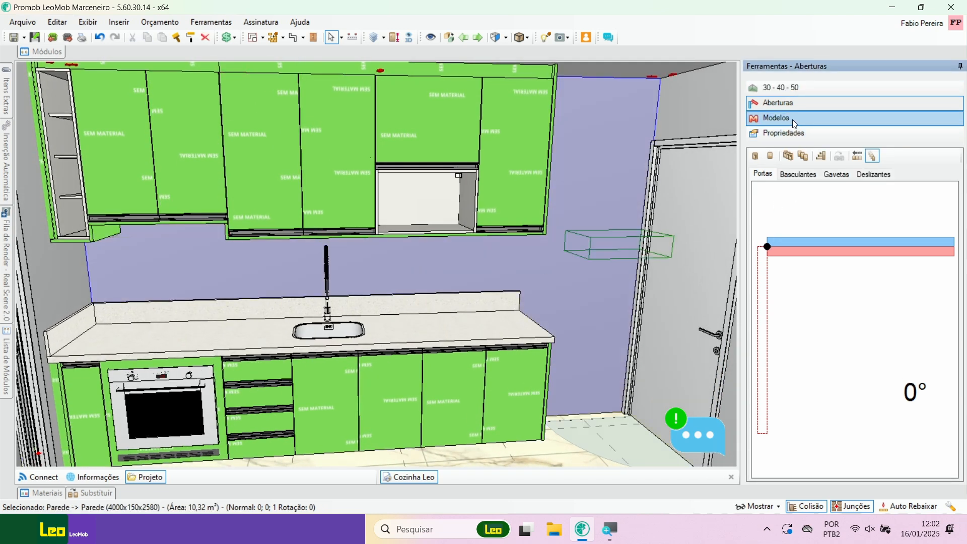
left_click(792, 119)
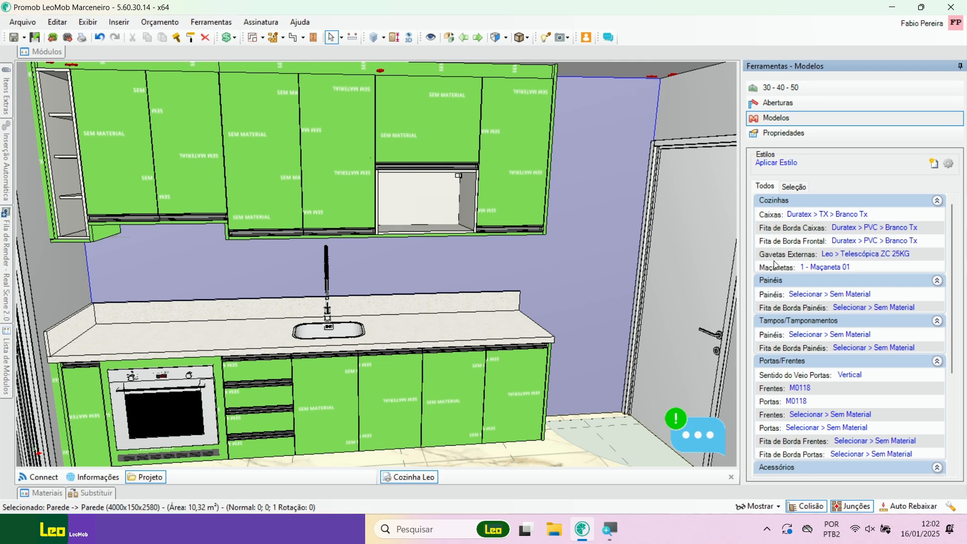
left_click(871, 262)
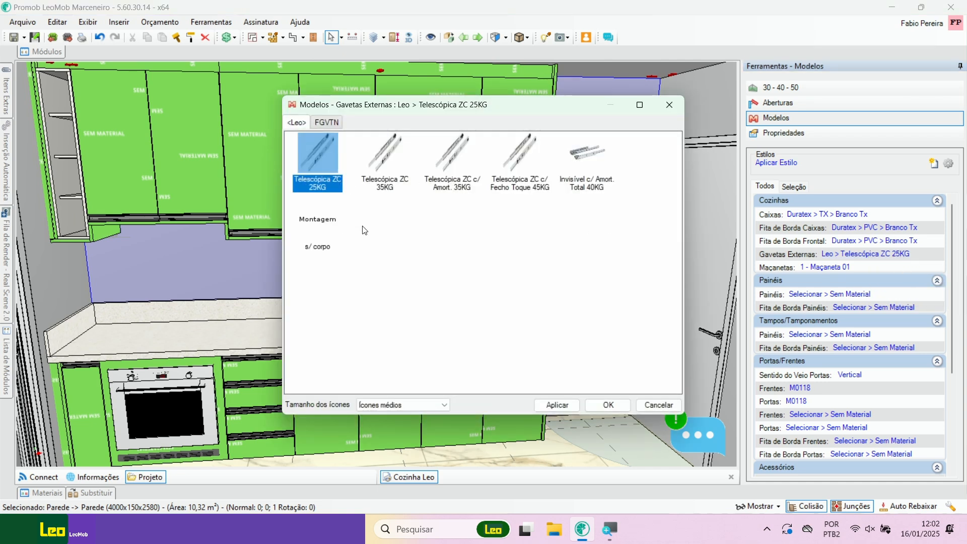
left_click(376, 153)
left_click(467, 159)
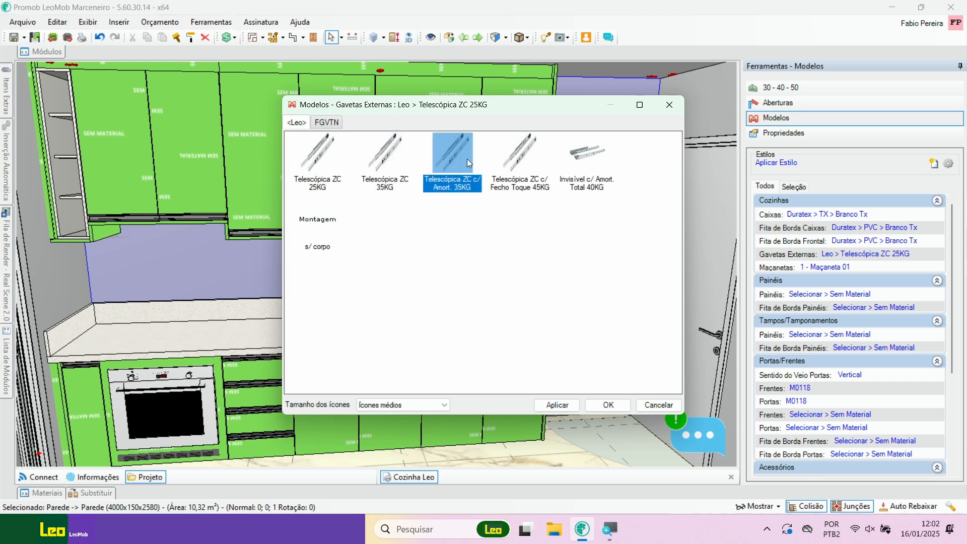
left_click(530, 162)
left_click(333, 126)
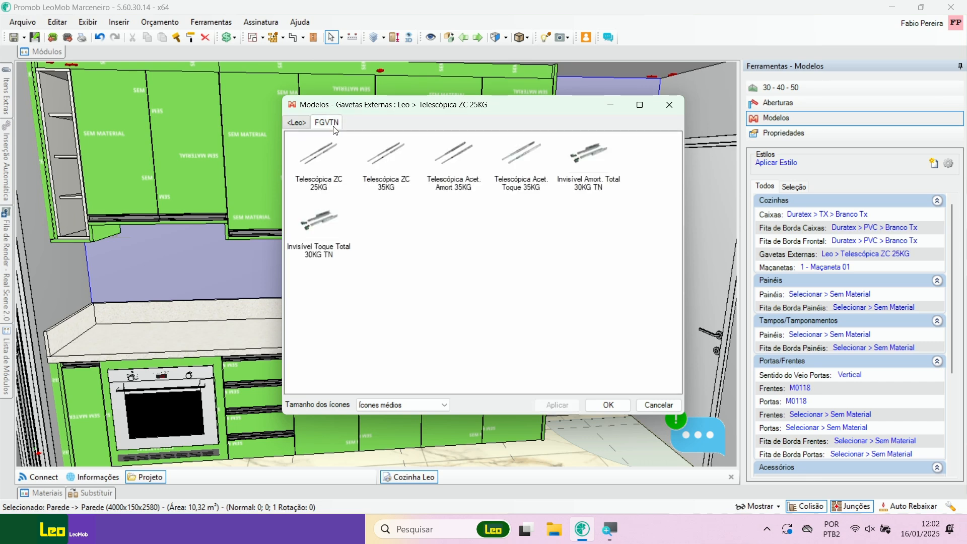
left_click(302, 121)
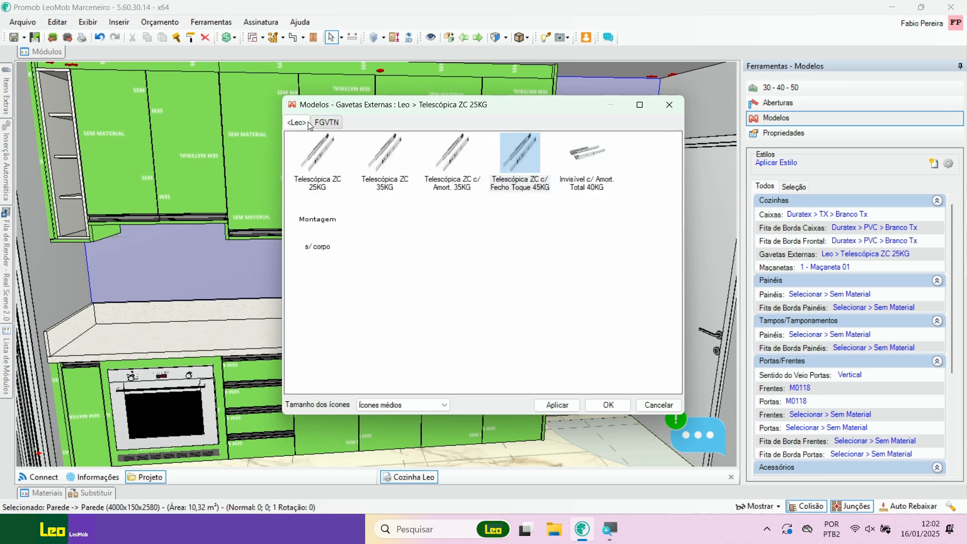
left_click(334, 126)
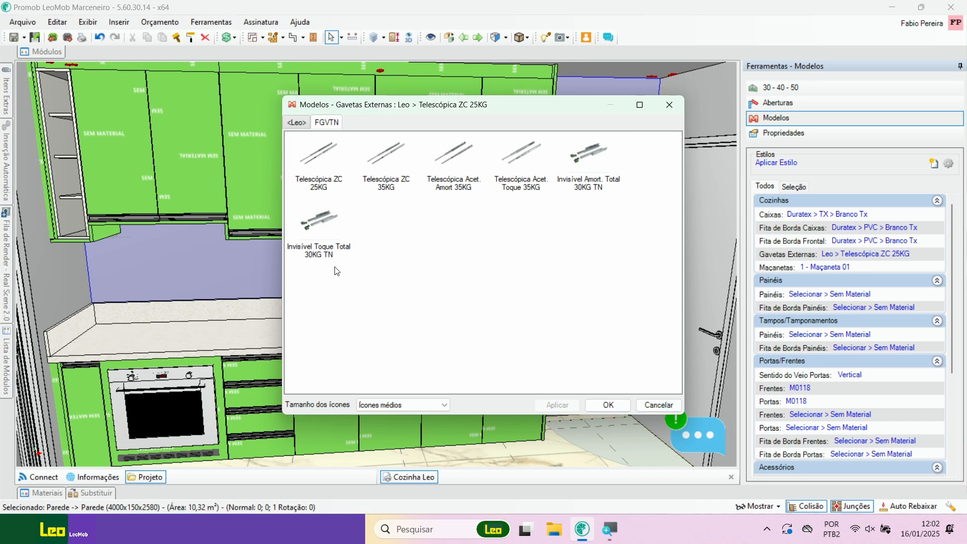
Step: Set all kitchen Gavetas Externas to FGVTN > Invisível Toque Total 30KG TN
left_click(323, 229)
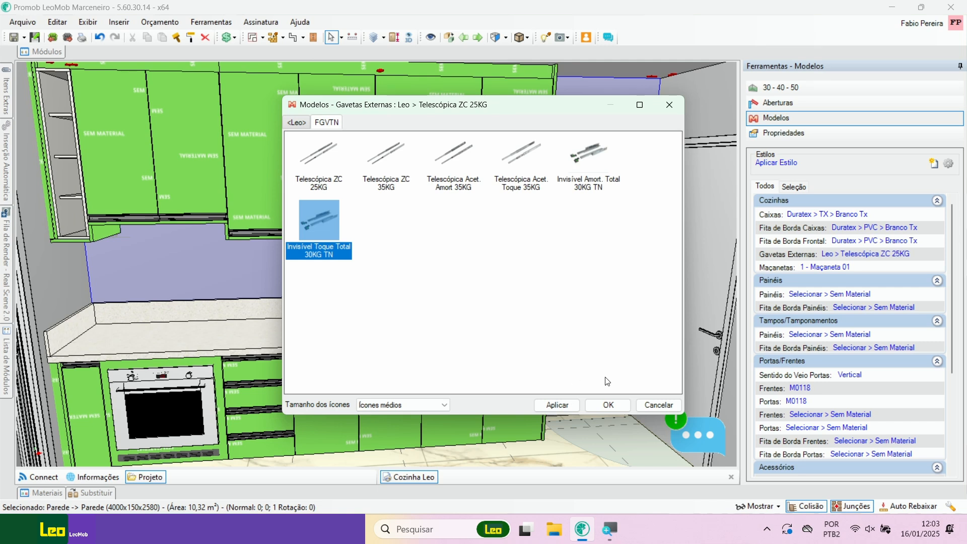
left_click(558, 403)
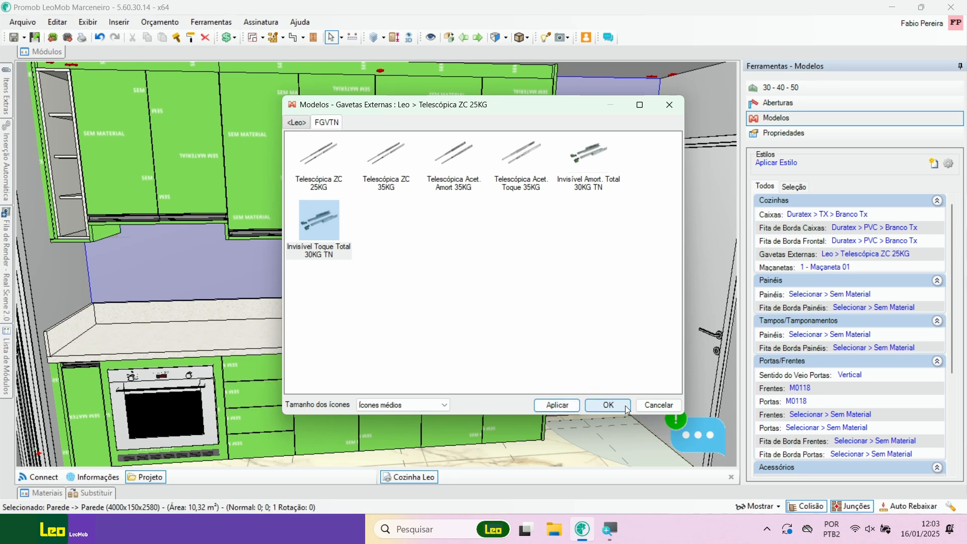
left_click(608, 405)
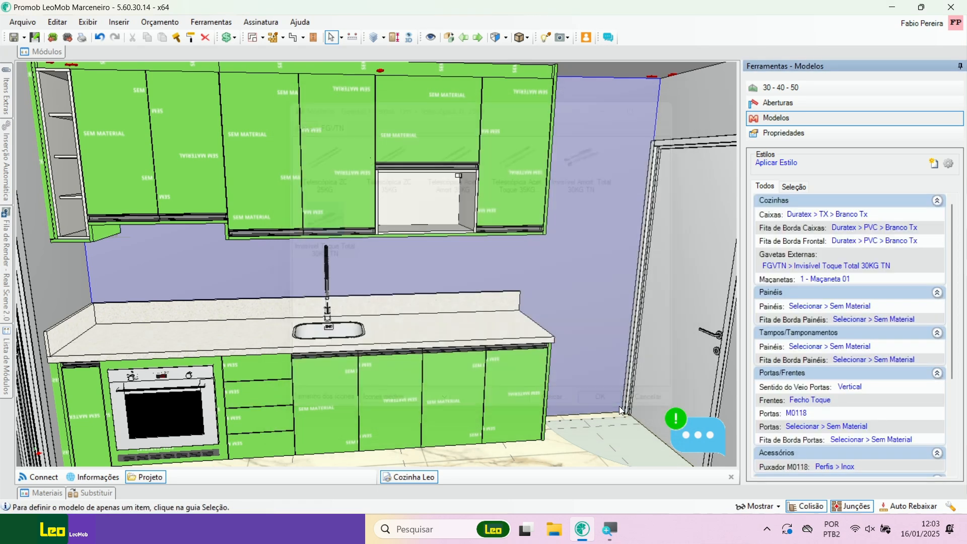
Step: Pull the sink base cabinet's drawers out to about 397 mm, inspect their sides and slides, and close them
scroll(328, 427, "up", 8)
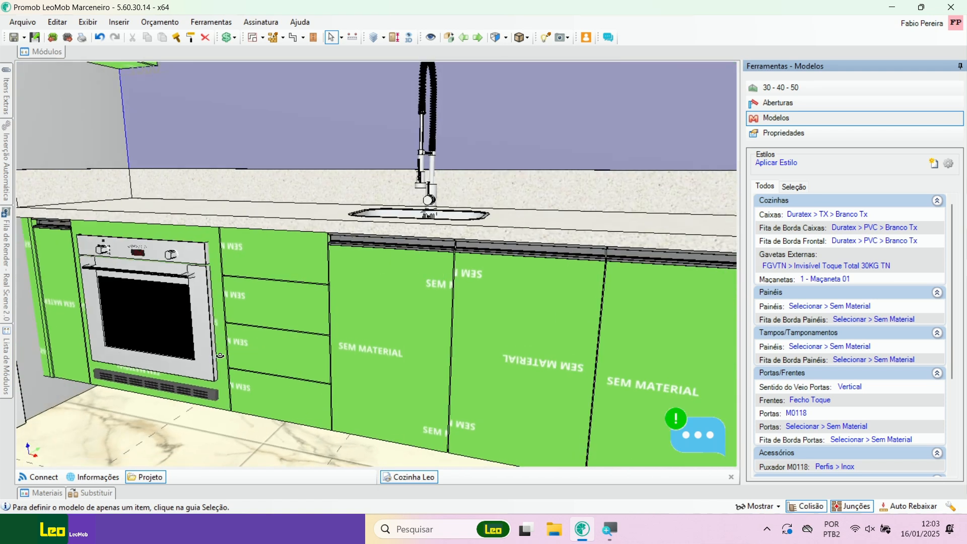
middle_click_drag(220, 356, 286, 322)
left_click(286, 322)
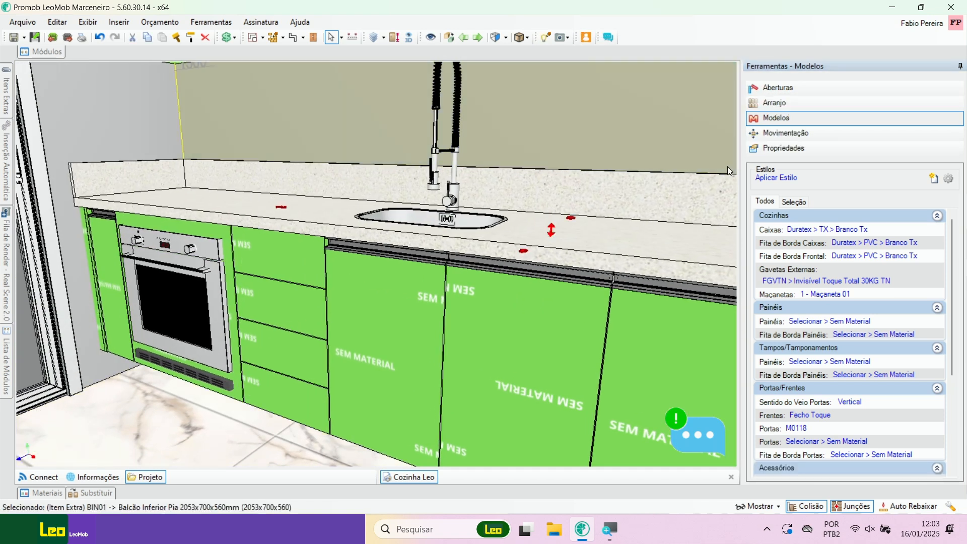
left_click(804, 84)
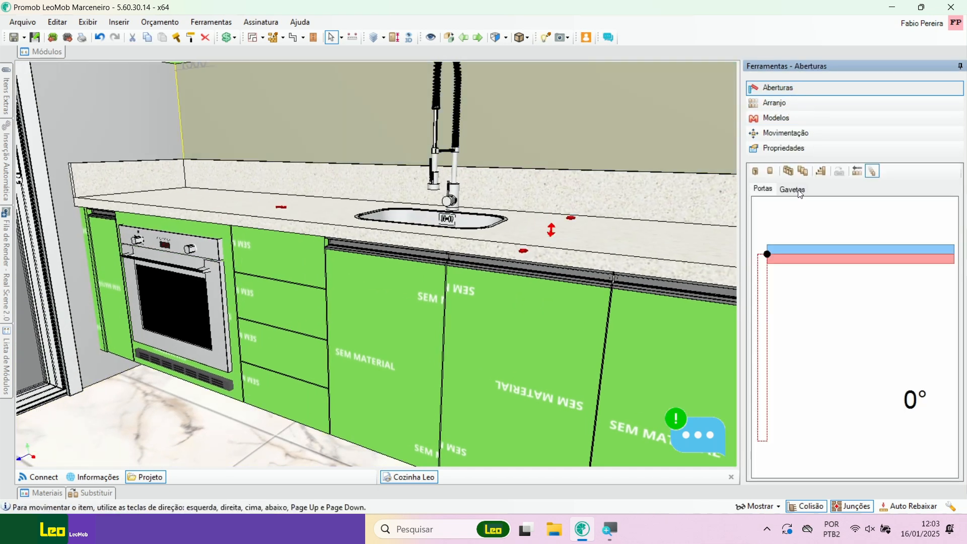
left_click_drag(805, 236, 778, 407)
scroll(264, 349, "up", 5)
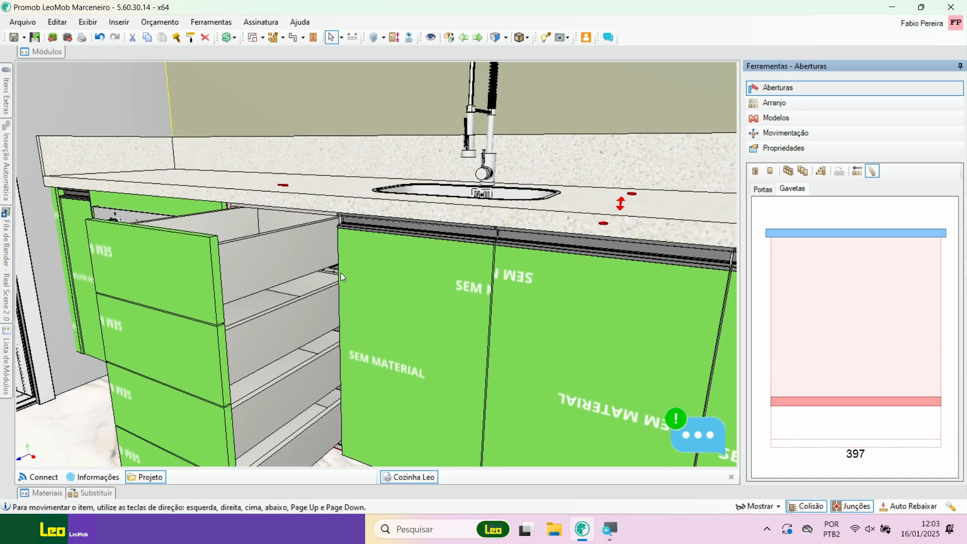
middle_click_drag(294, 252, 449, 290)
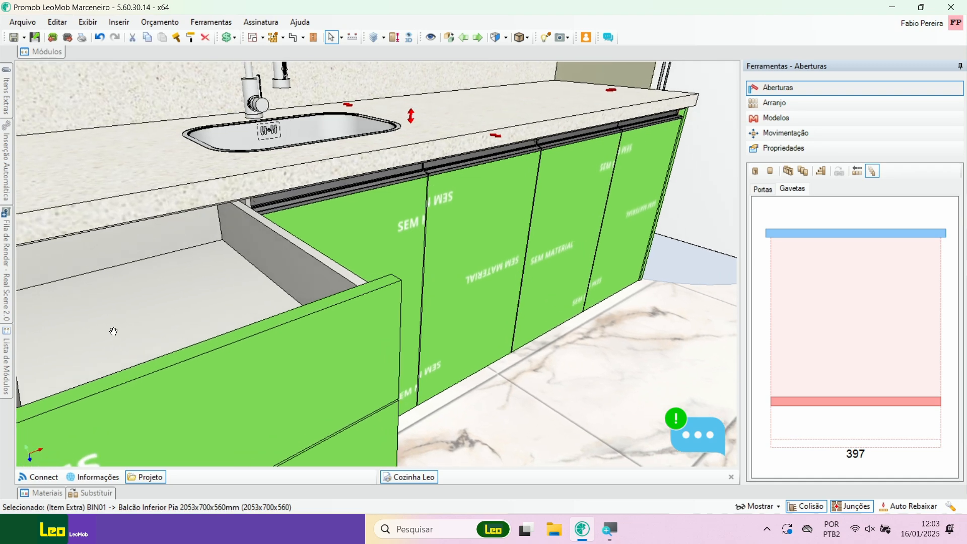
middle_click_drag(112, 330, 478, 251)
scroll(347, 310, "up", 5)
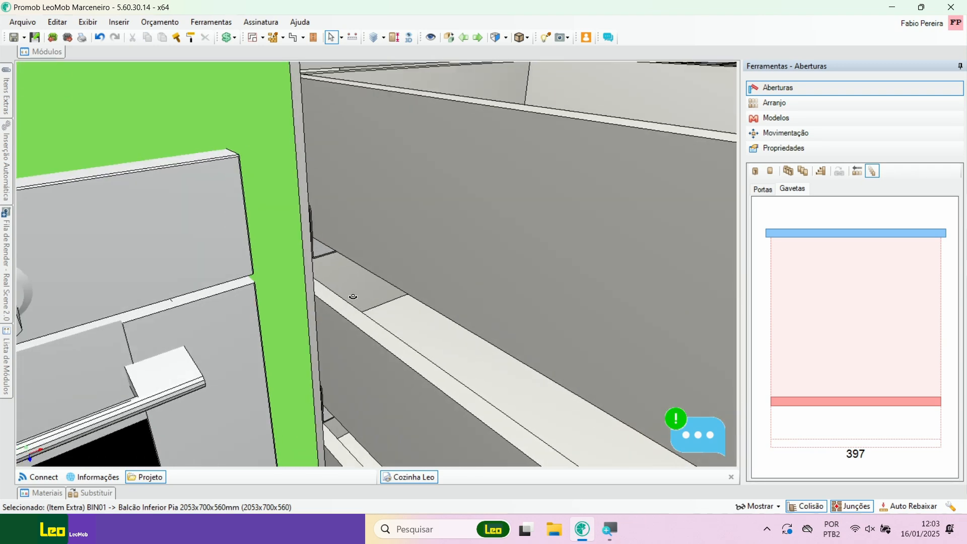
middle_click_drag(354, 299, 340, 255)
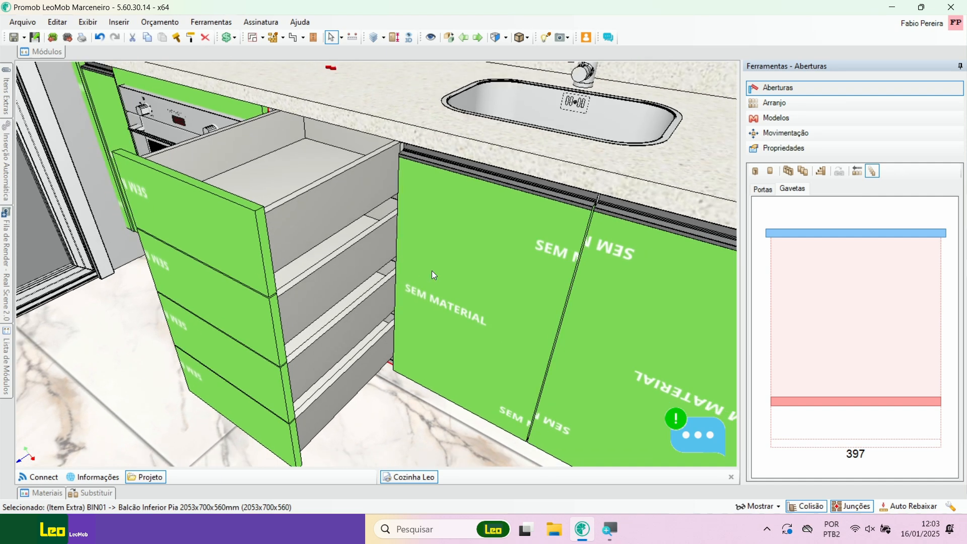
left_click_drag(820, 395, 705, 216)
Step: Show the project's model settings and look over the full run of upper and lower kitchen cabinets
scroll(397, 262, "down", 4)
middle_click_drag(446, 325, 404, 340)
scroll(389, 283, "down", 3)
left_click(402, 177)
left_click(788, 116)
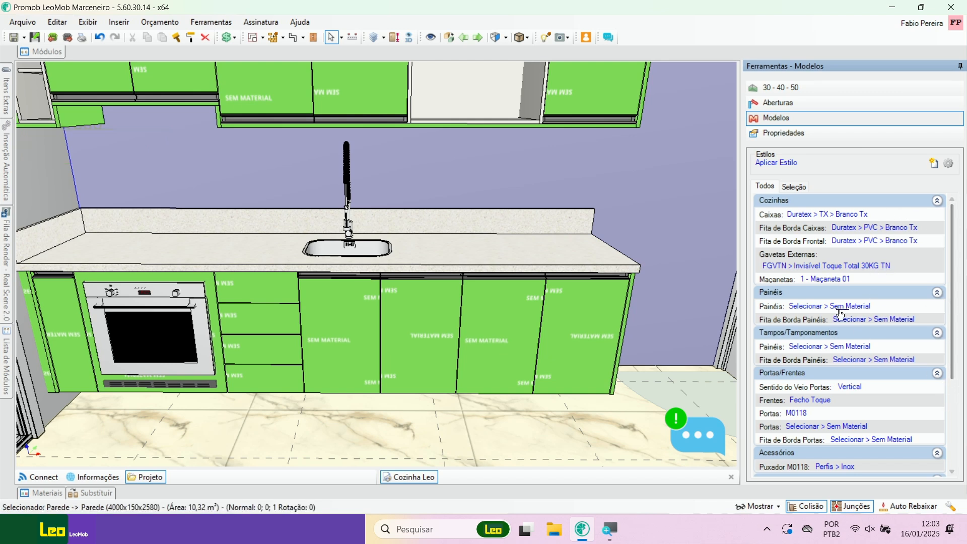
middle_click_drag(569, 300, 421, 309)
middle_click_drag(616, 287, 880, 295)
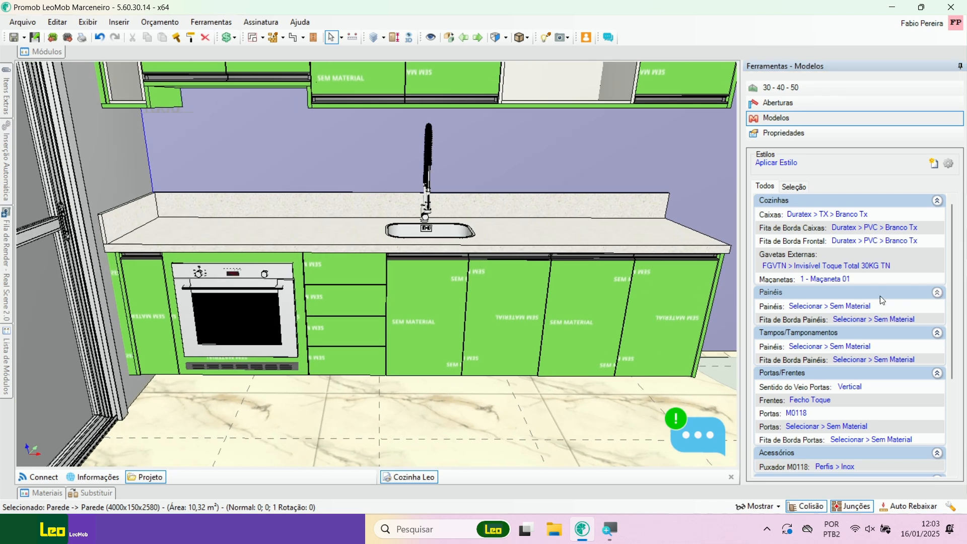
scroll(474, 231, "down", 2)
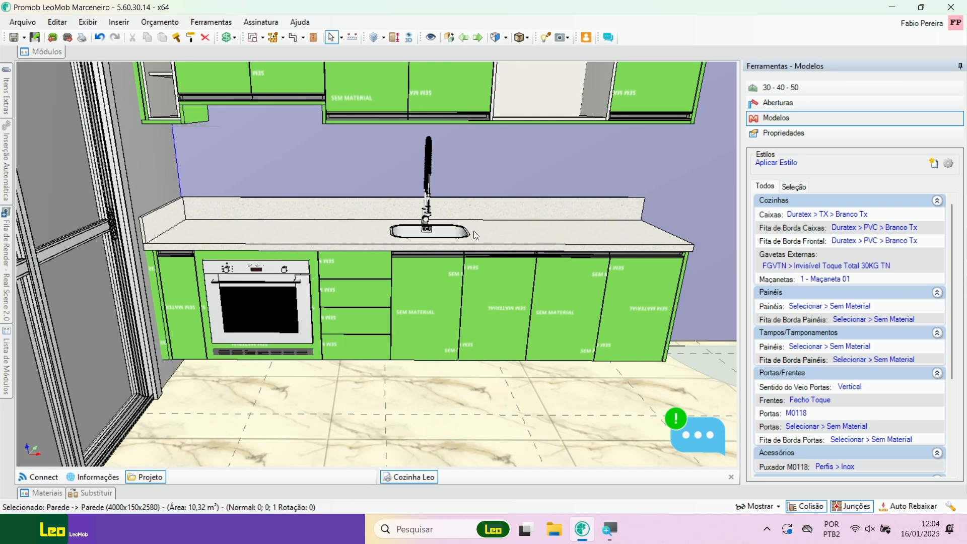
middle_click_drag(473, 231, 400, 326)
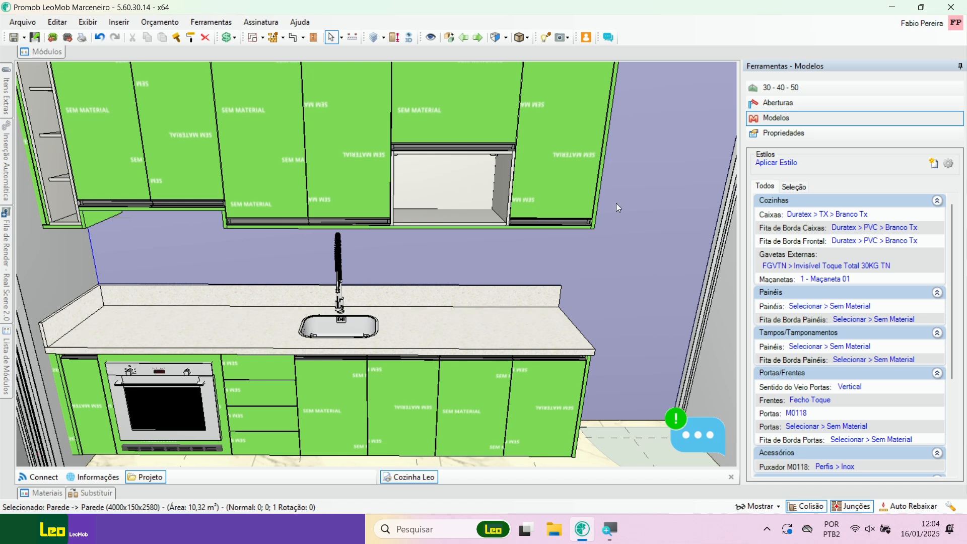
scroll(383, 259, "down", 3)
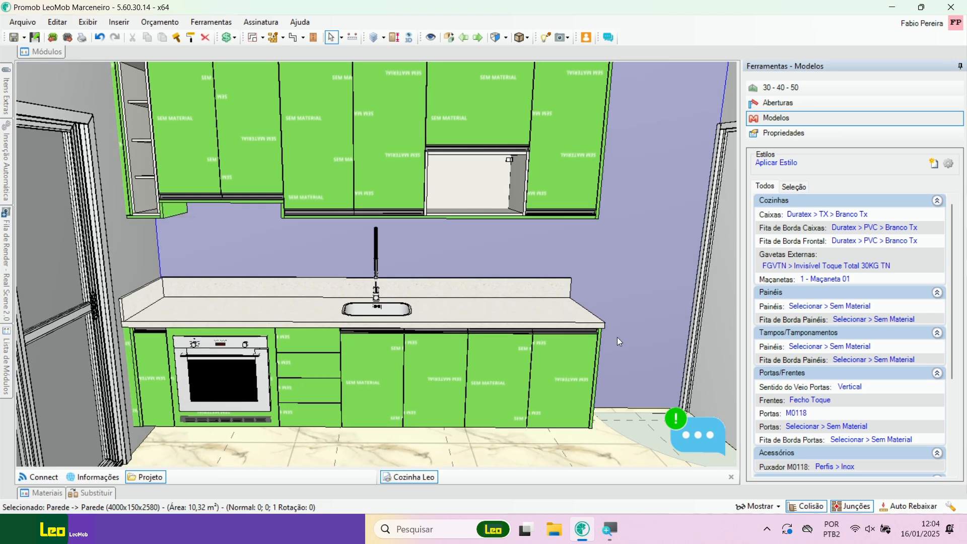
Step: Set all Painéis to Coleção Evidências Leo > MDF Madeirado > Freijó Ripado Horizontal
left_click(857, 307)
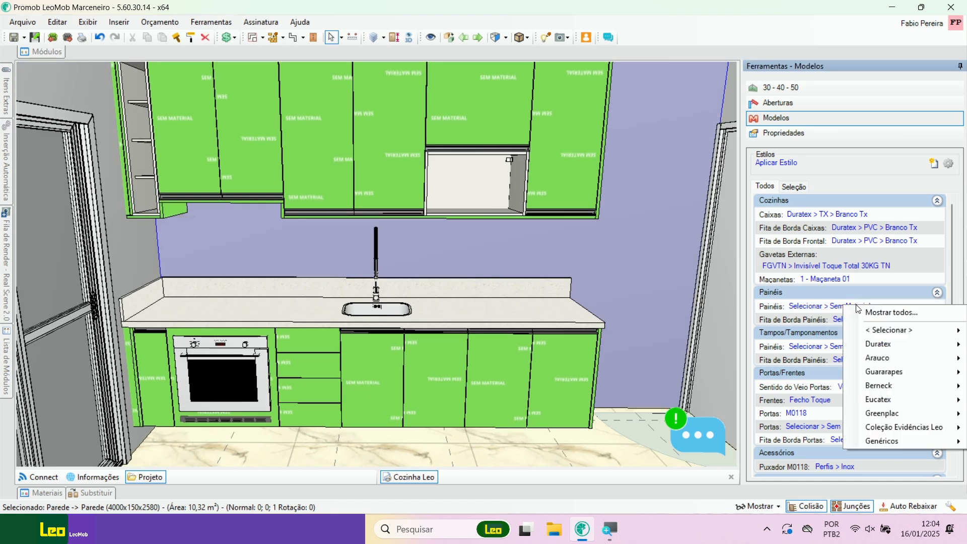
left_click(904, 311)
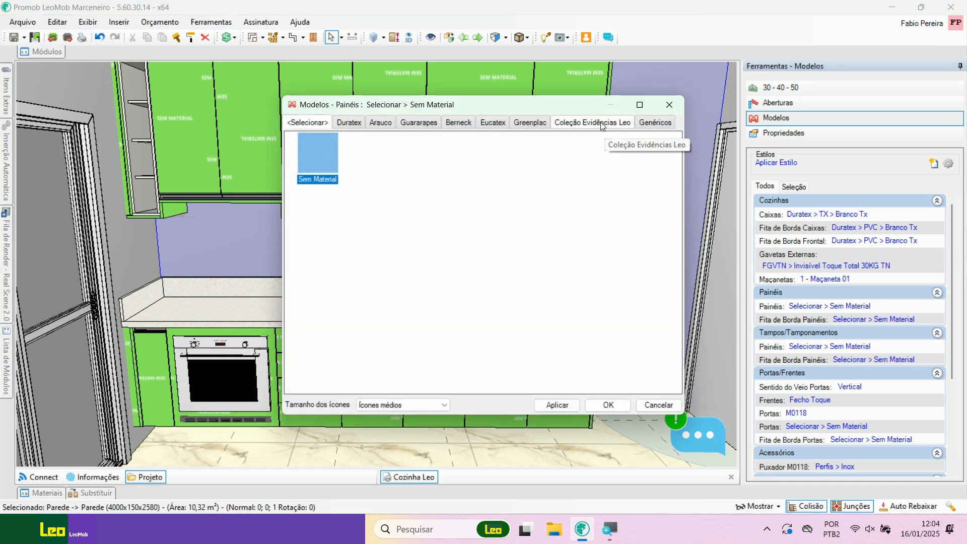
left_click(602, 124)
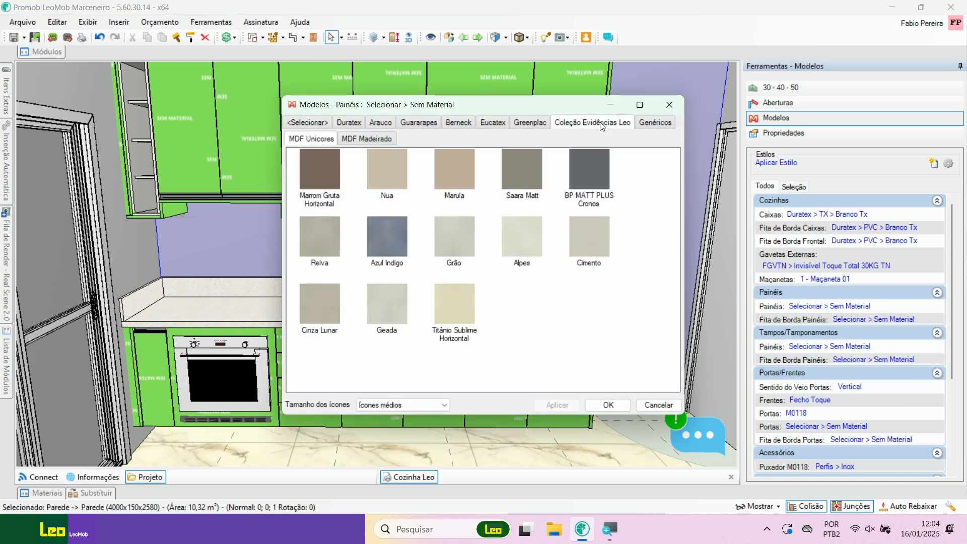
left_click(368, 140)
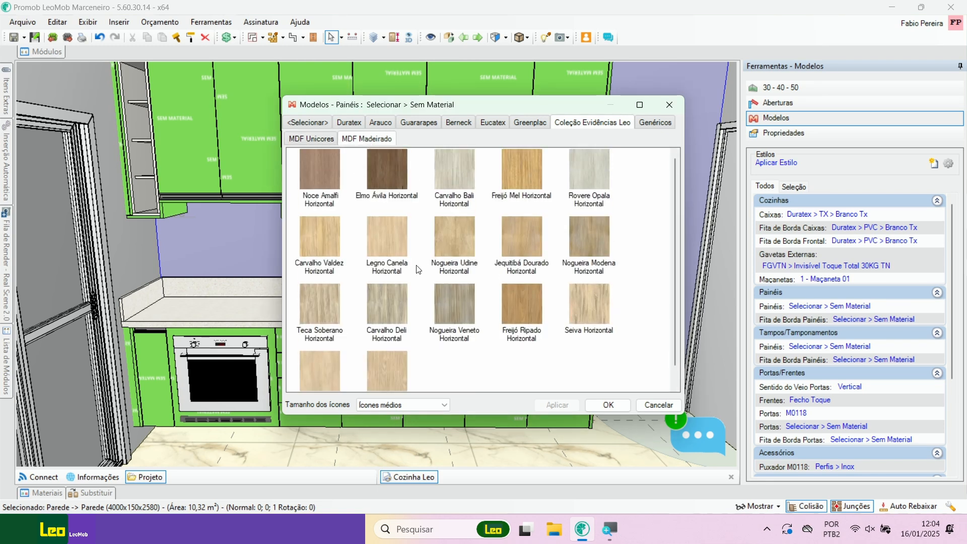
left_click(526, 303)
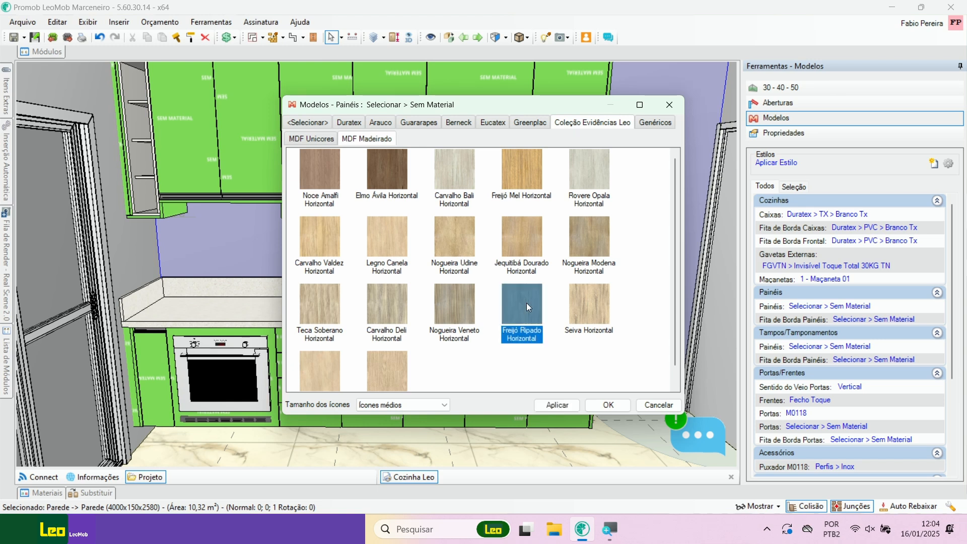
left_click(558, 406)
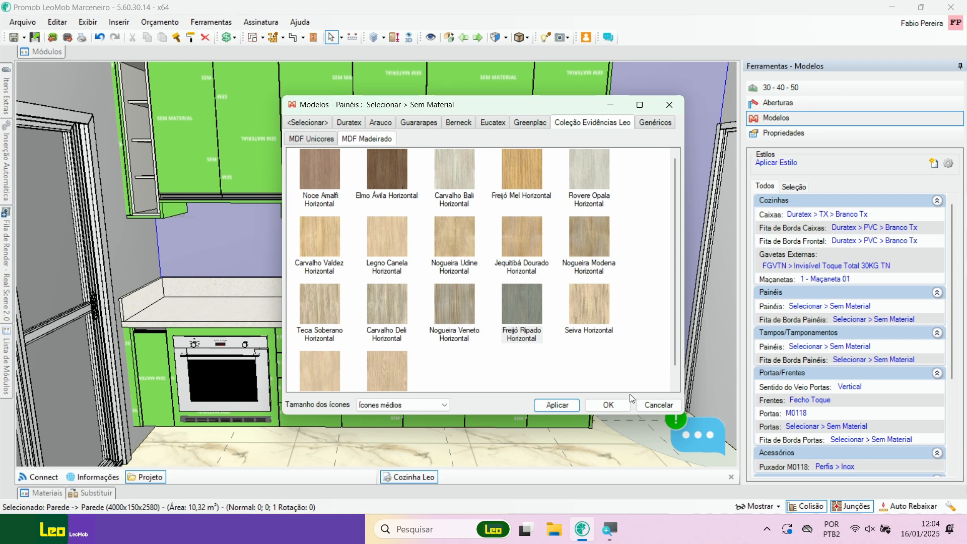
left_click(611, 406)
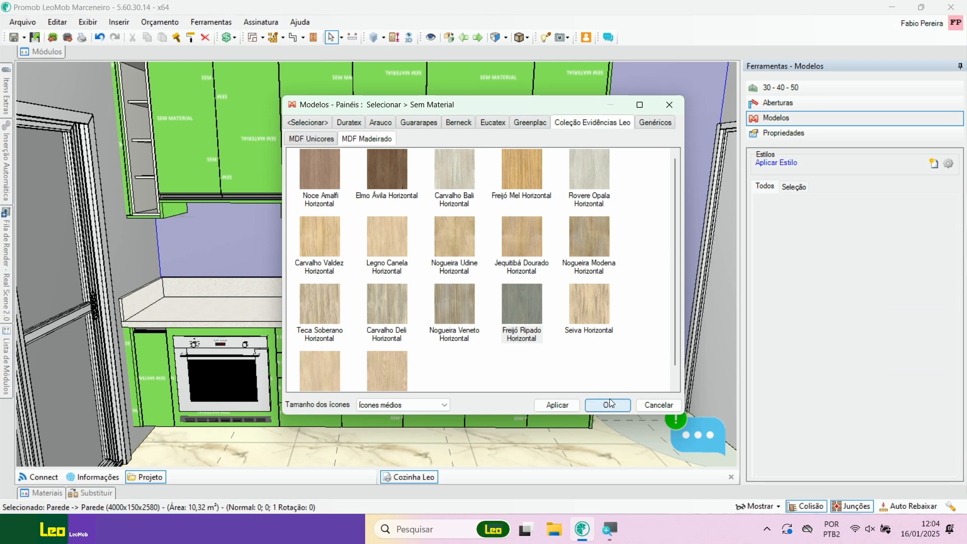
Step: Examine the wood finish on the panel strip above the upper cabinets and review the model settings list
middle_click_drag(555, 219, 430, 302)
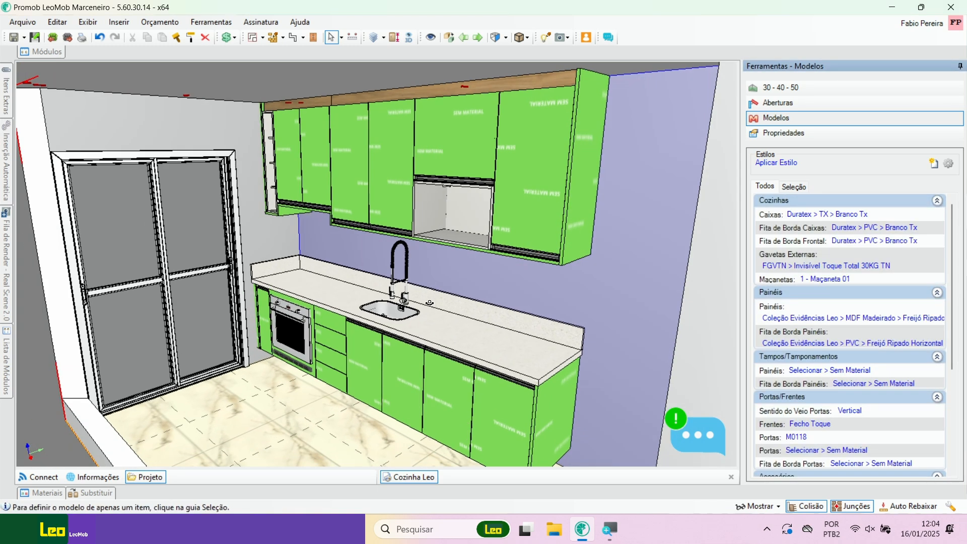
scroll(423, 170, "up", 6)
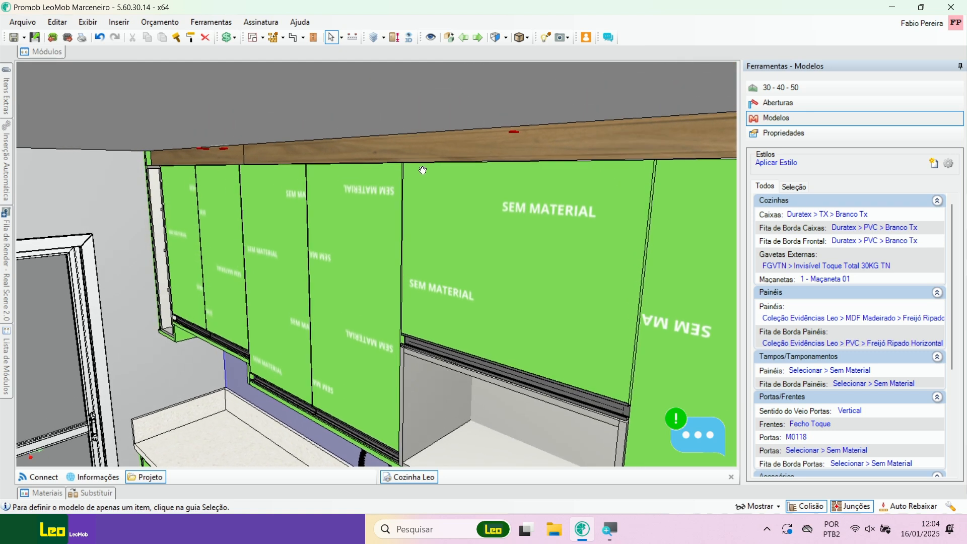
middle_click_drag(423, 171, 512, 167)
scroll(406, 173, "down", 5)
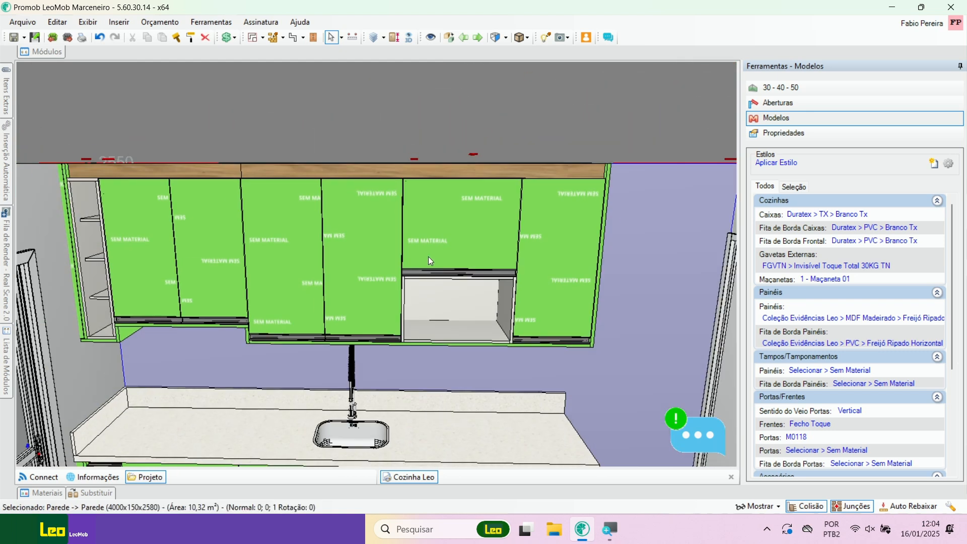
middle_click_drag(428, 257, 434, 220)
scroll(947, 376, "down", 3)
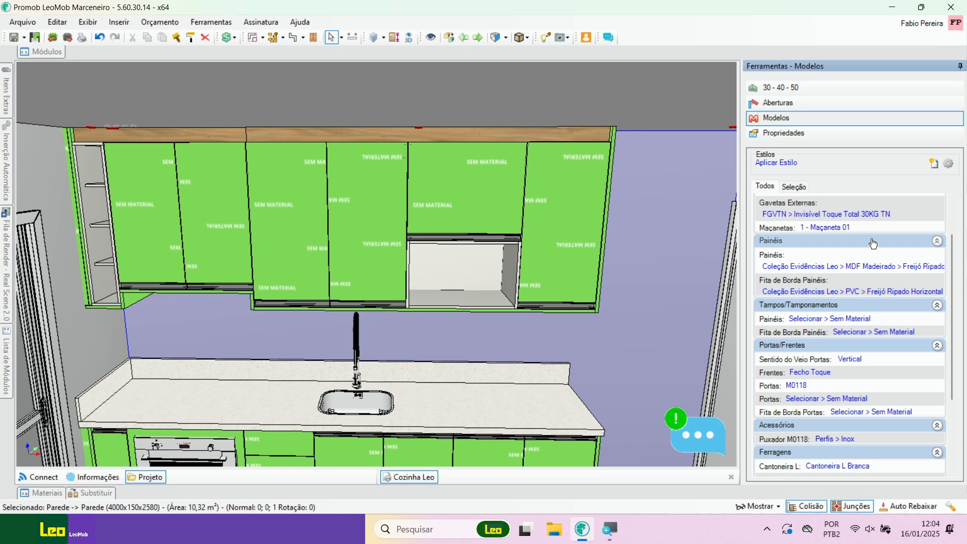
left_click_drag(955, 311, 953, 273)
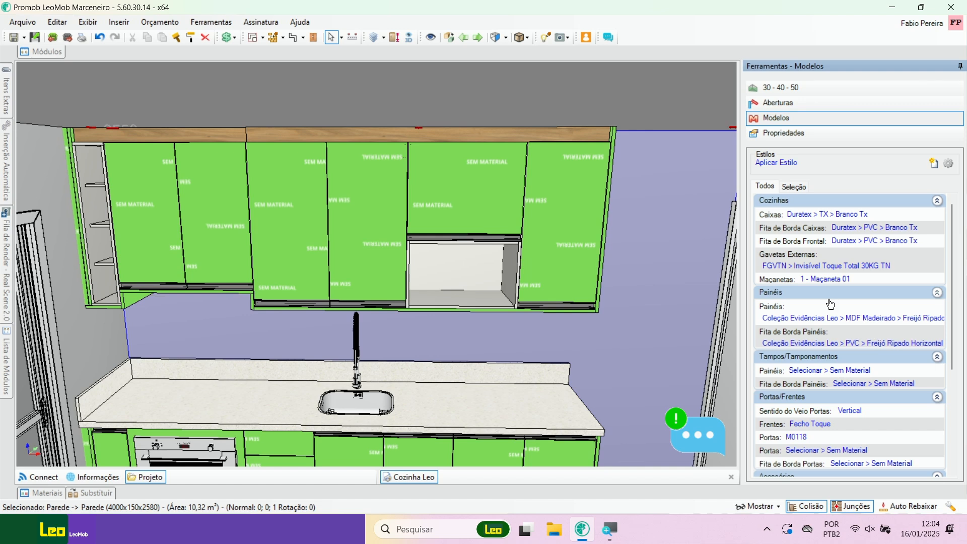
Step: Try Nogueira Modena Horizontal from Coleção Evidências Leo > MDF Madeirado as the material for all Painéis
left_click(855, 319)
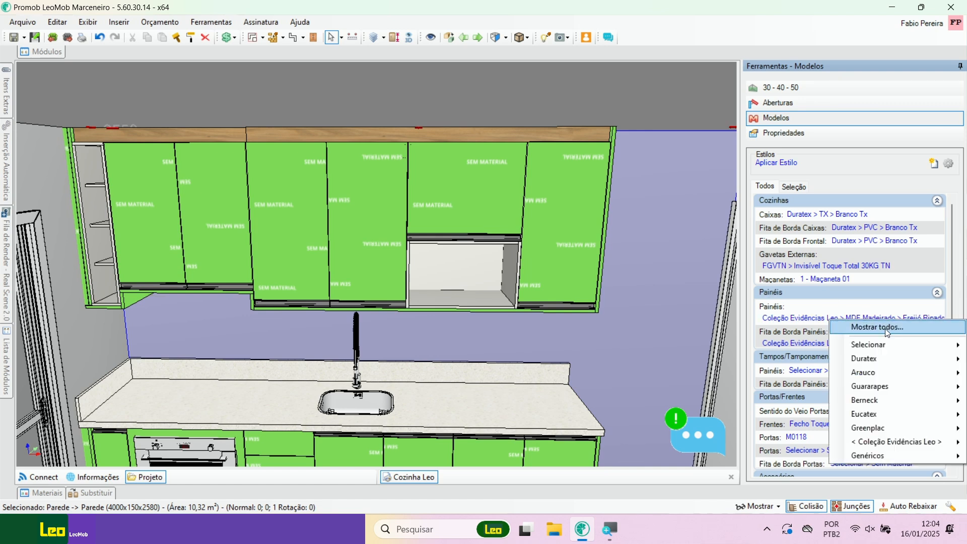
mouse_move(896, 442)
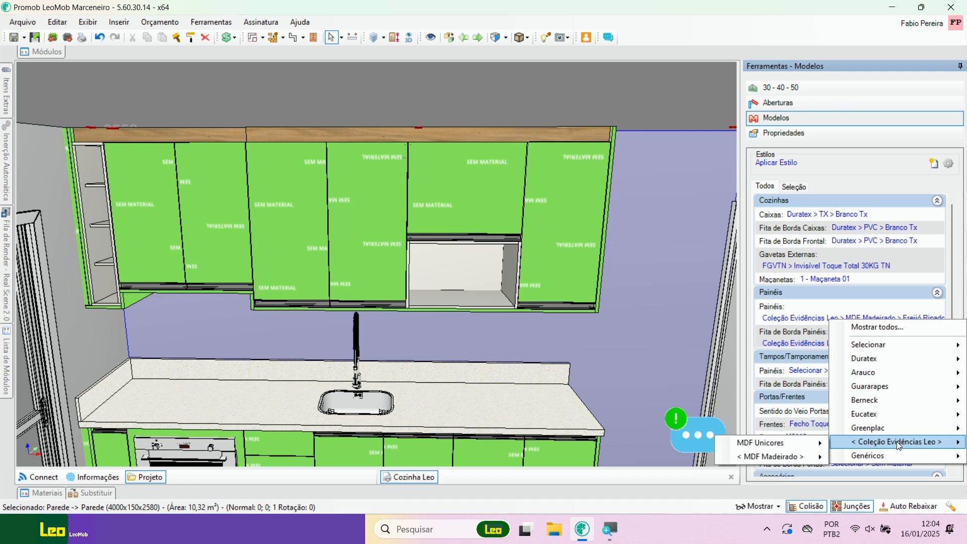
mouse_move(802, 456)
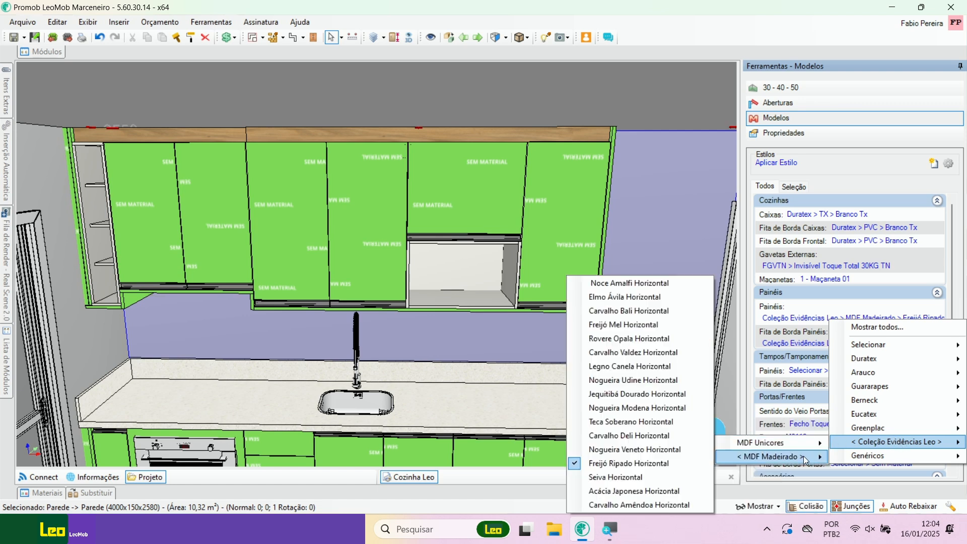
left_click(647, 408)
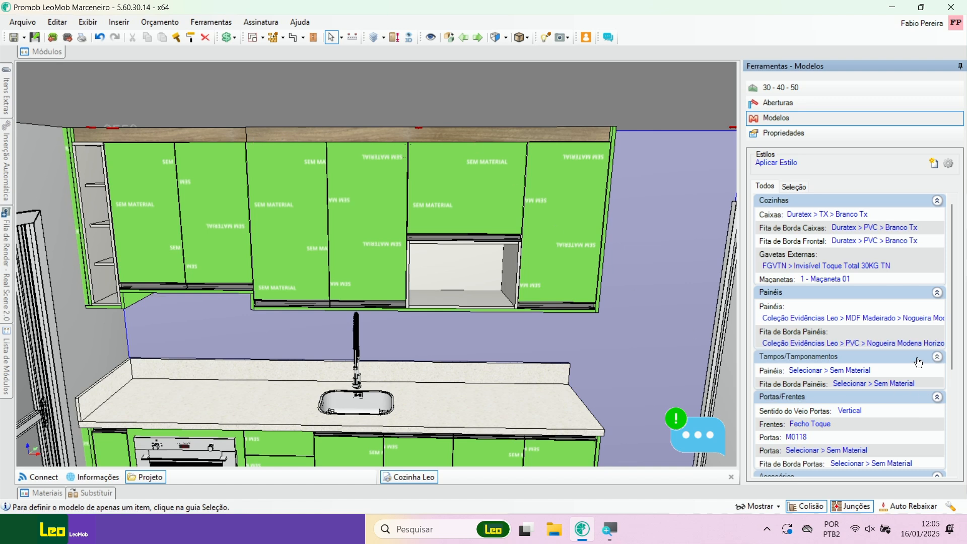
Step: Change the material of all Painéis to Coleção Evidências Leo > MDF Madeirado > Jequitibá Dourado Horizontal
left_click(865, 324)
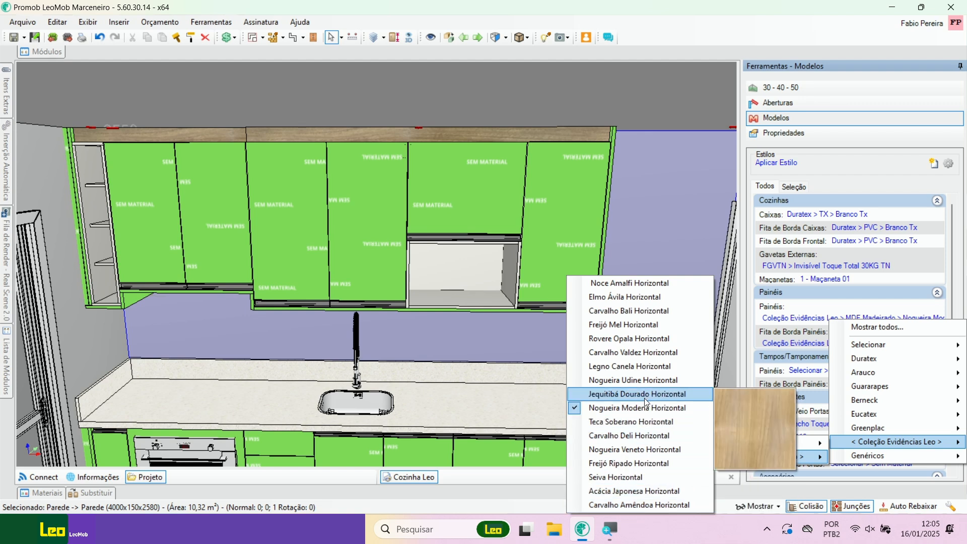
left_click(634, 395)
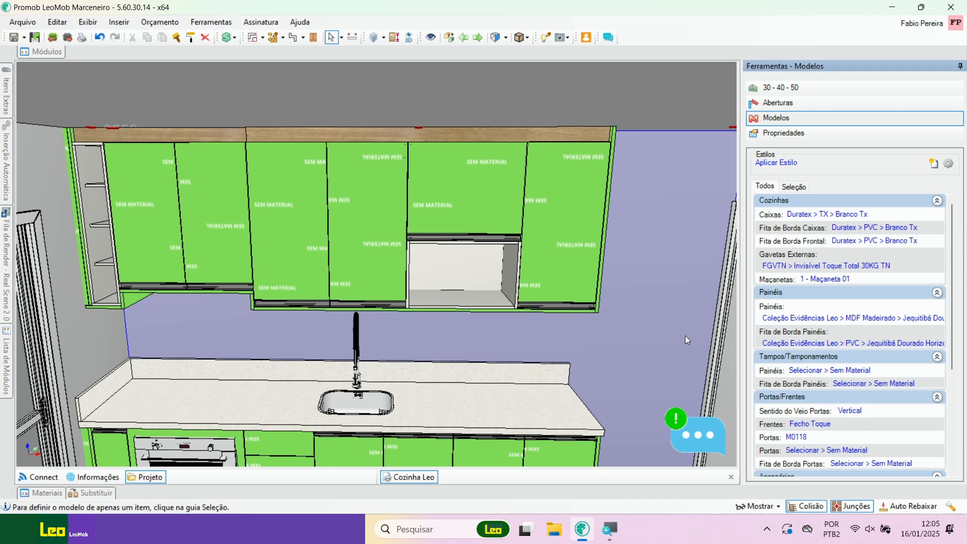
scroll(501, 214, "up", 3)
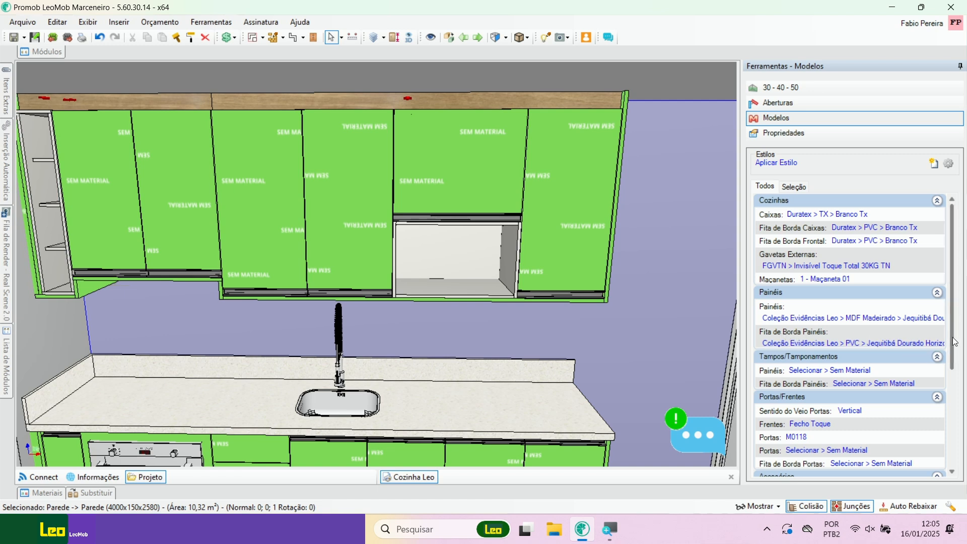
Step: Set the Tampos/Tamponamentos Painéis to Coleção Evidências Leo > MDF Madeirado > Jequitibá Dourado Horizontal and check the cabinets
scroll(953, 371, "down", 1)
scroll(954, 371, "down", 1)
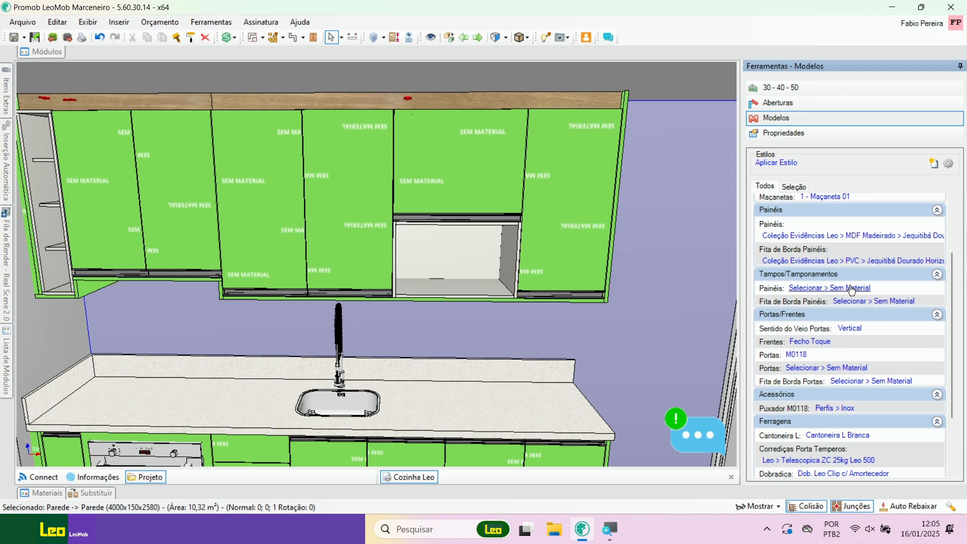
left_click(850, 291)
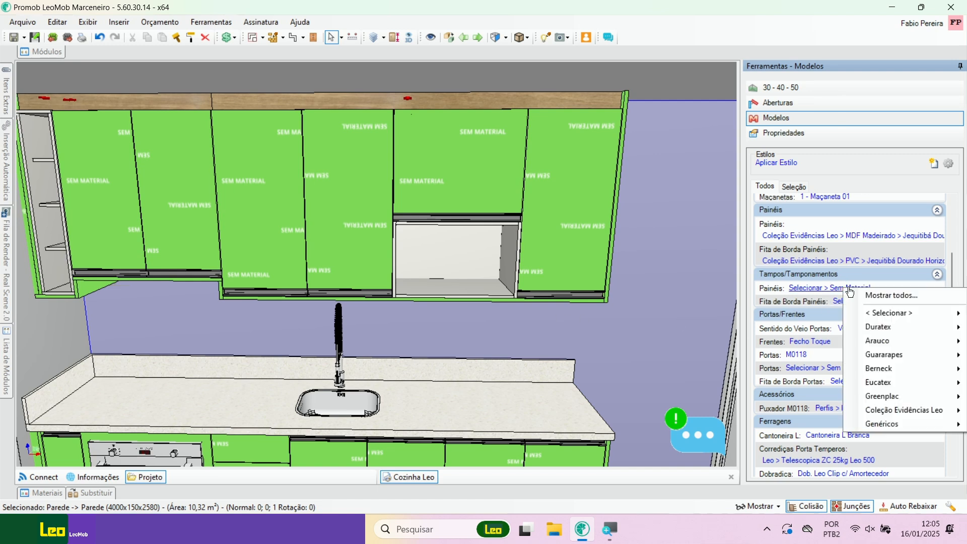
mouse_move(916, 411)
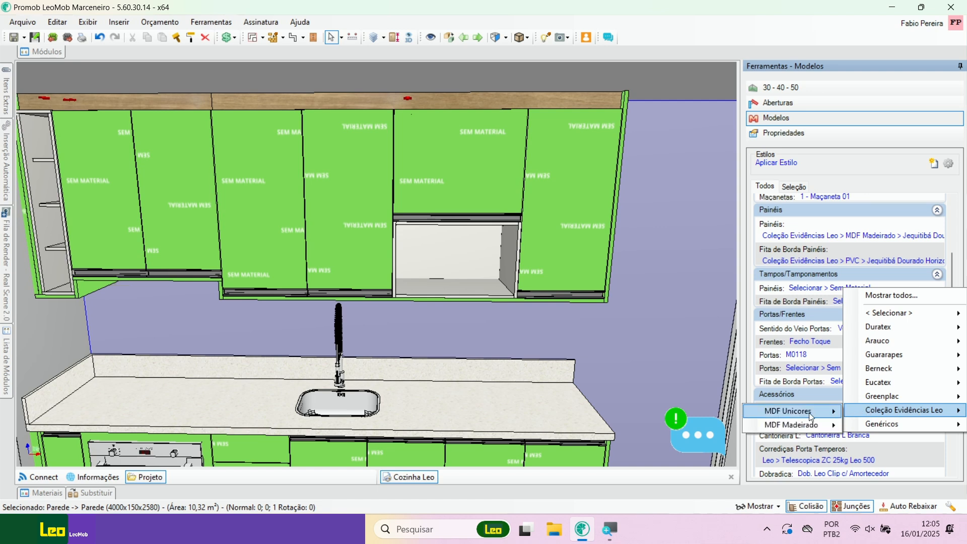
mouse_move(805, 426)
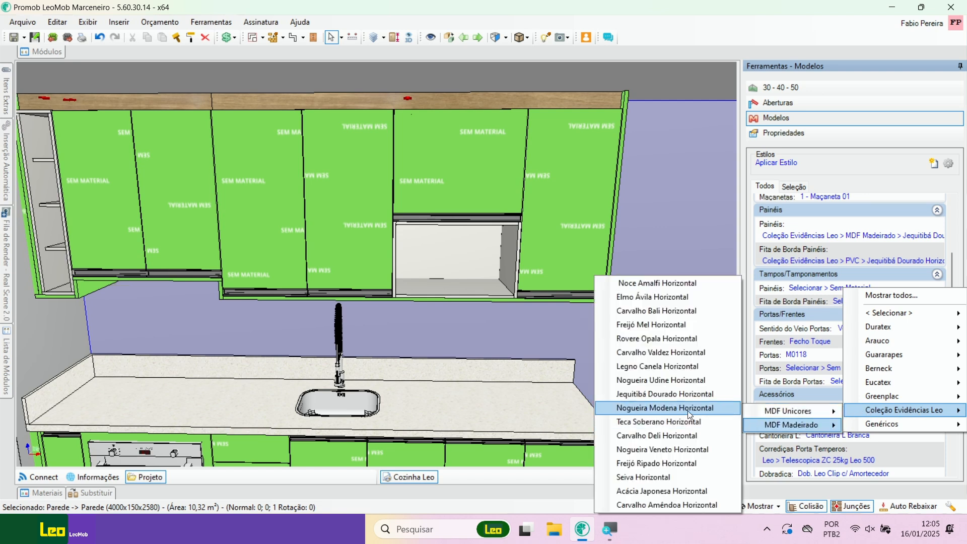
left_click(669, 395)
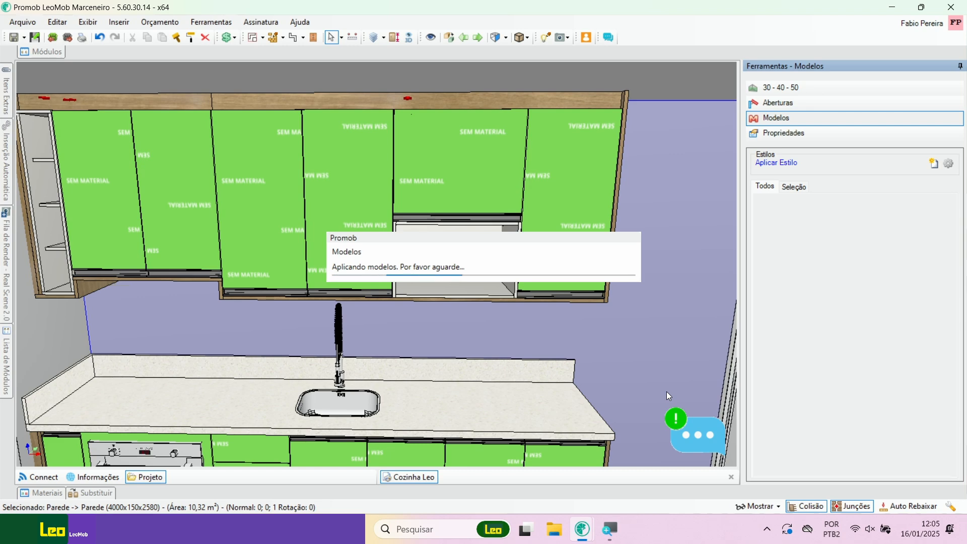
scroll(593, 270, "up", 2)
right_click_drag(592, 271, 417, 269)
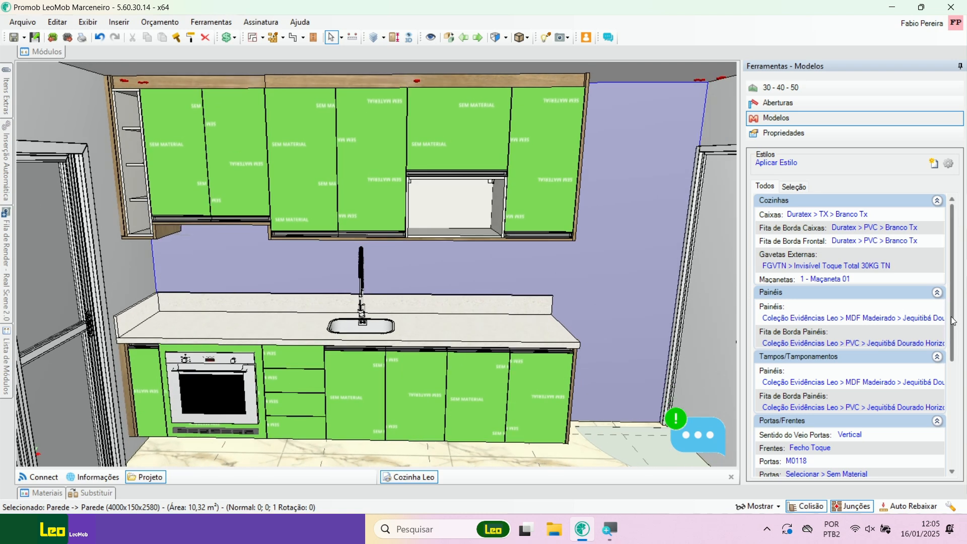
Step: Set the Gavetas Externas drawer slides of the kitchen to Leo > Telescópica ZC 25KG
left_click_drag(953, 321, 954, 335)
left_click_drag(956, 350, 947, 396)
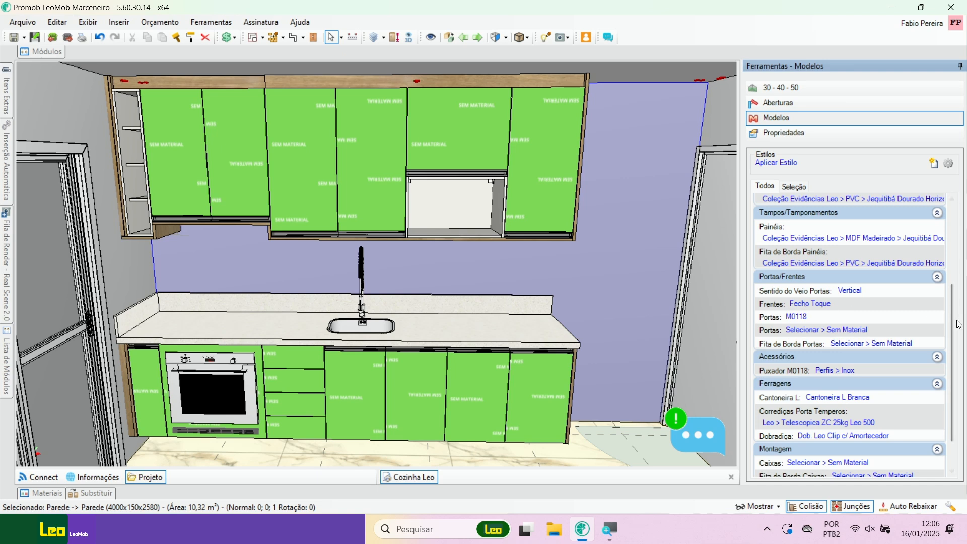
left_click_drag(956, 328, 941, 237)
left_click(852, 266)
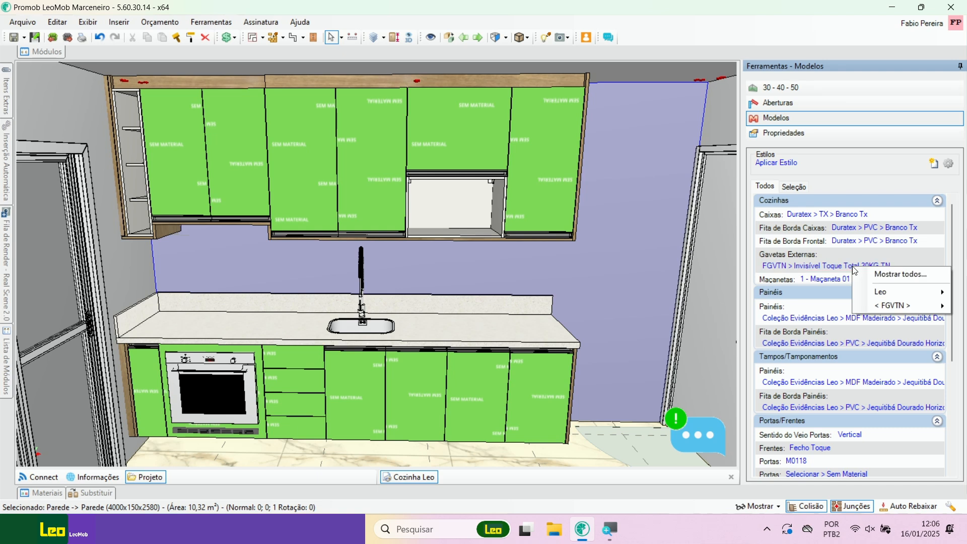
left_click(878, 274)
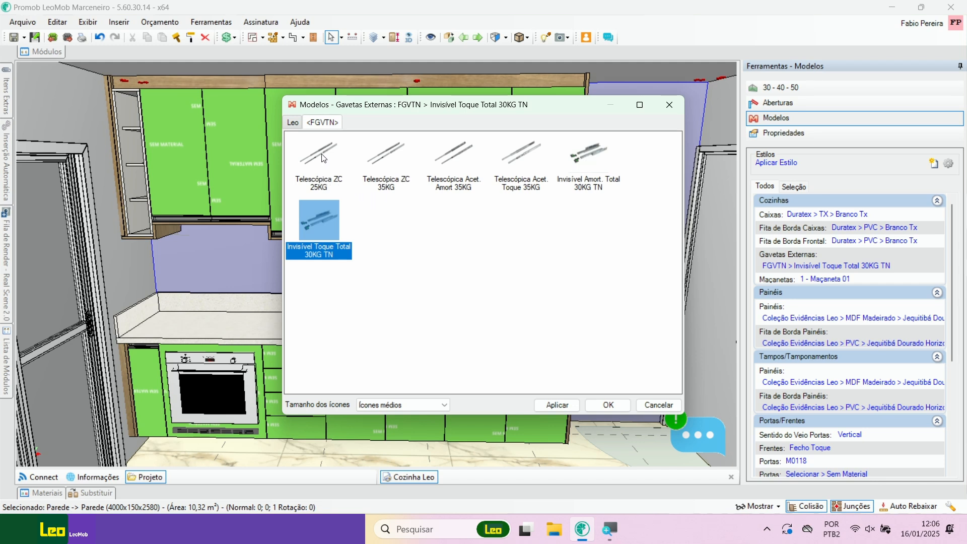
left_click(386, 156)
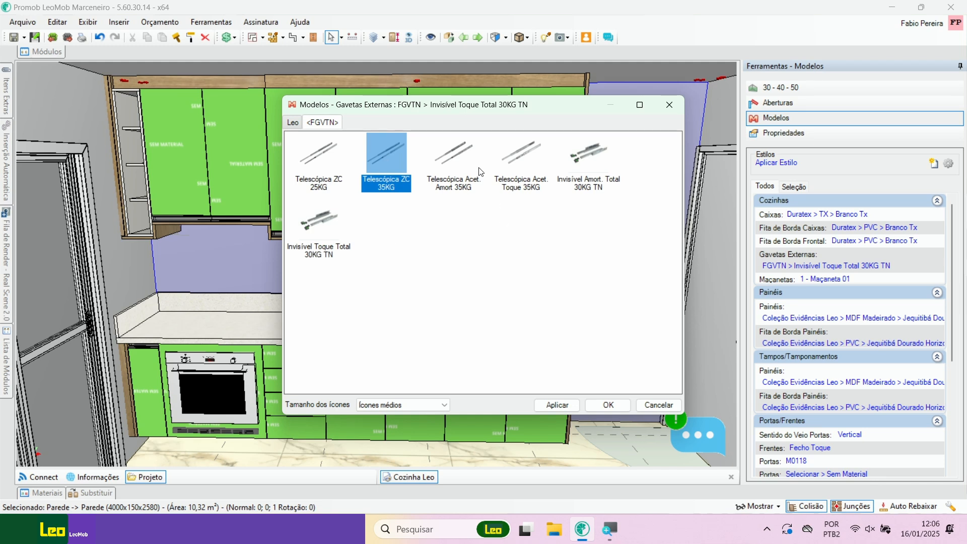
left_click(460, 163)
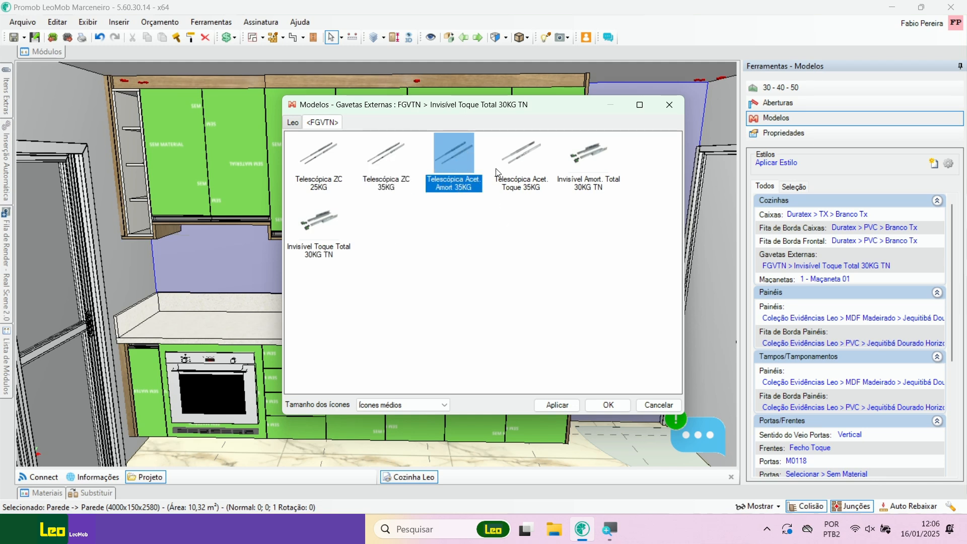
left_click(295, 124)
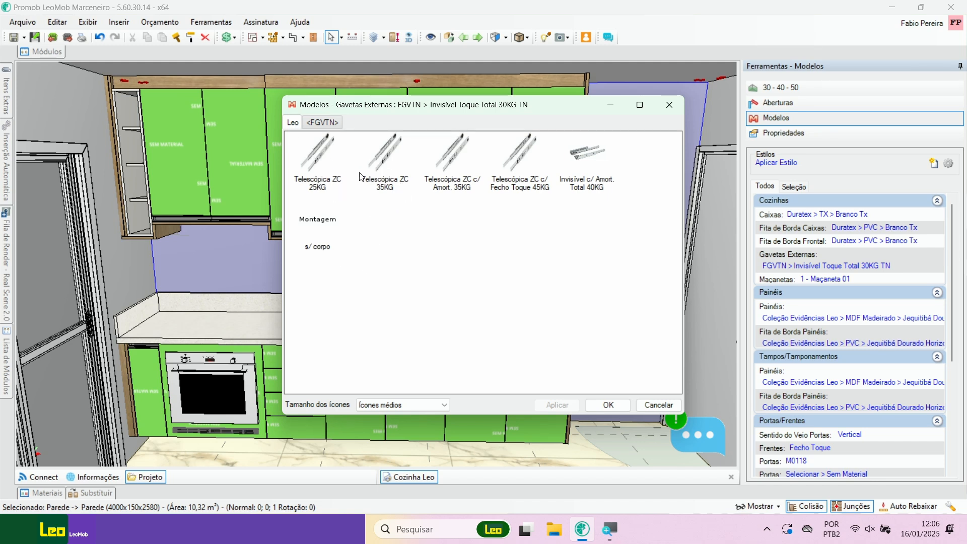
left_click(326, 160)
left_click(557, 405)
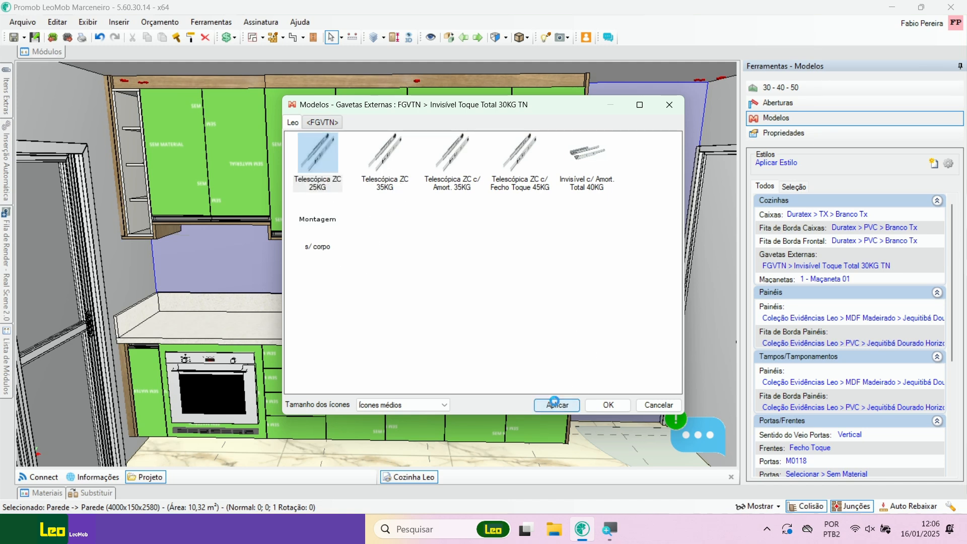
left_click(609, 406)
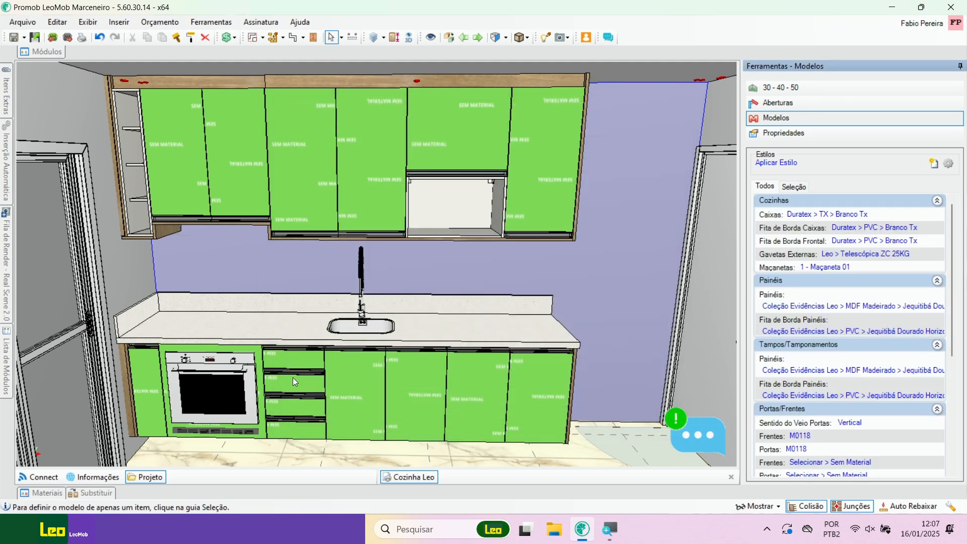
Step: Examine the lower cabinet's drawers and their Gavetas opening settings in the 3D view
left_click(293, 378)
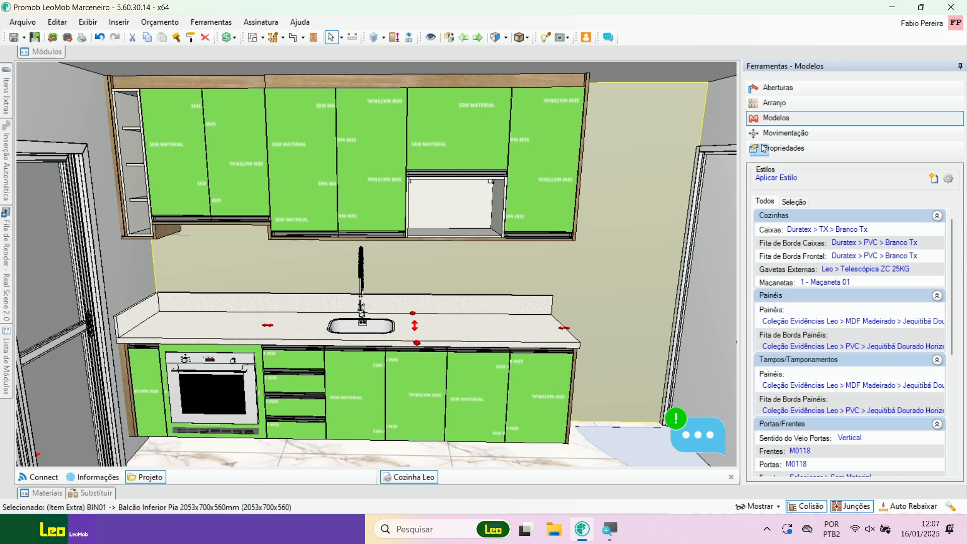
left_click(778, 87)
left_click(798, 190)
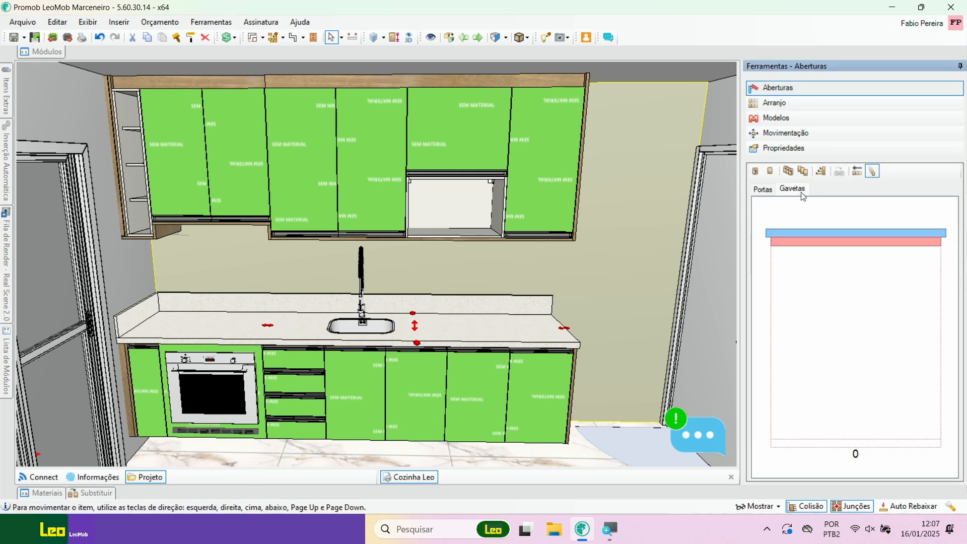
left_click(829, 244)
mouse_move(397, 389)
middle_mouse_down()
mouse_move(317, 377)
mouse_move(408, 383)
middle_mouse_up()
left_click_drag(904, 330, 864, 236)
scroll(411, 358, "up", 1)
middle_click_drag(377, 374, 317, 369)
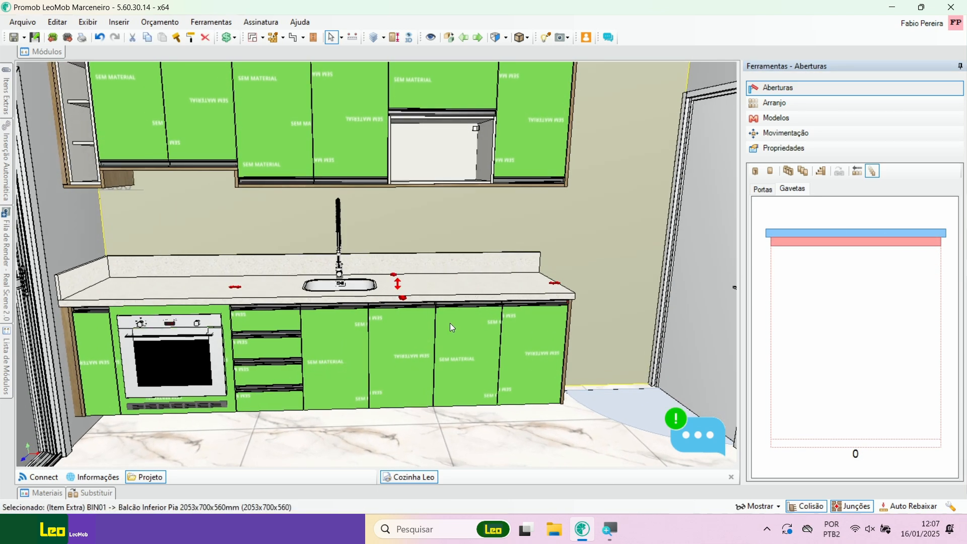
Step: Try M0618 as the model for all Frentes under Portas/Frentes
left_click(476, 220)
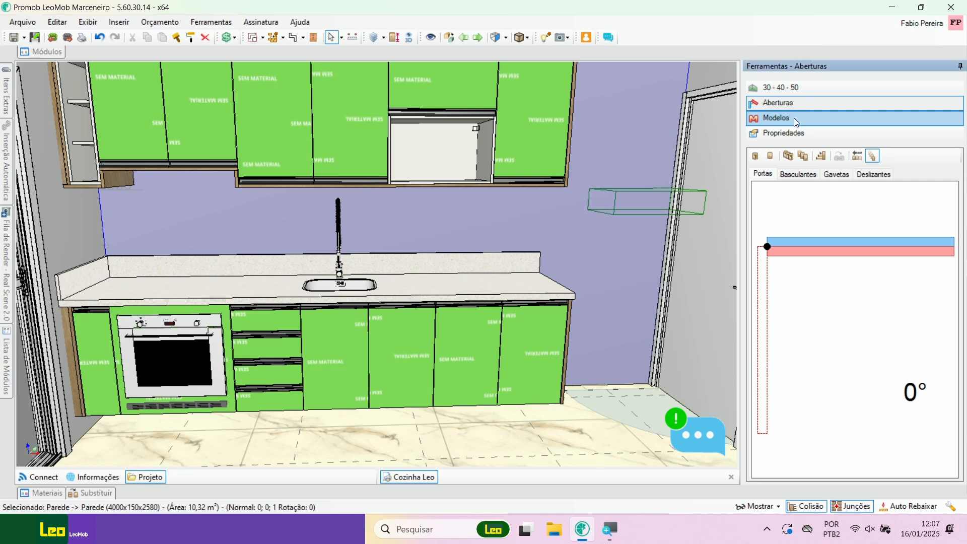
left_click(794, 118)
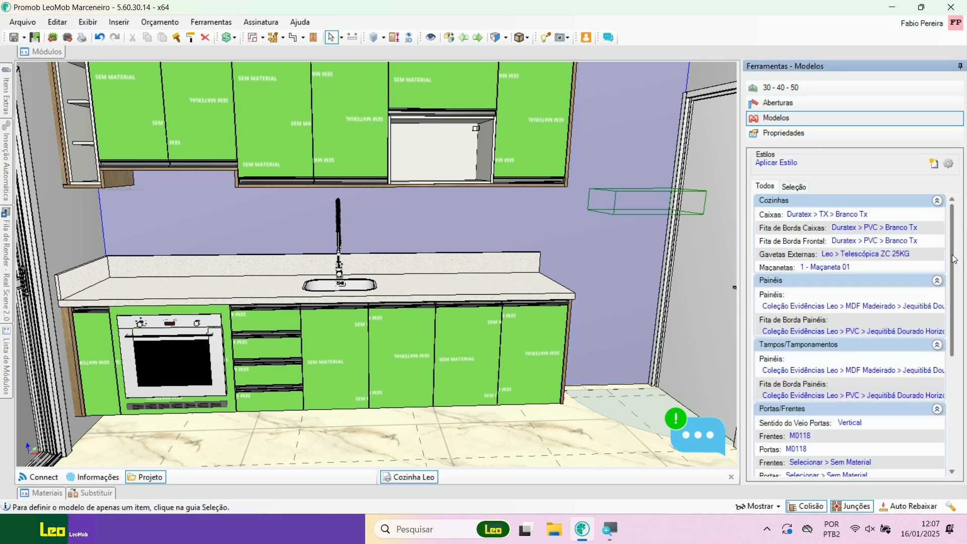
left_click_drag(950, 256, 943, 360)
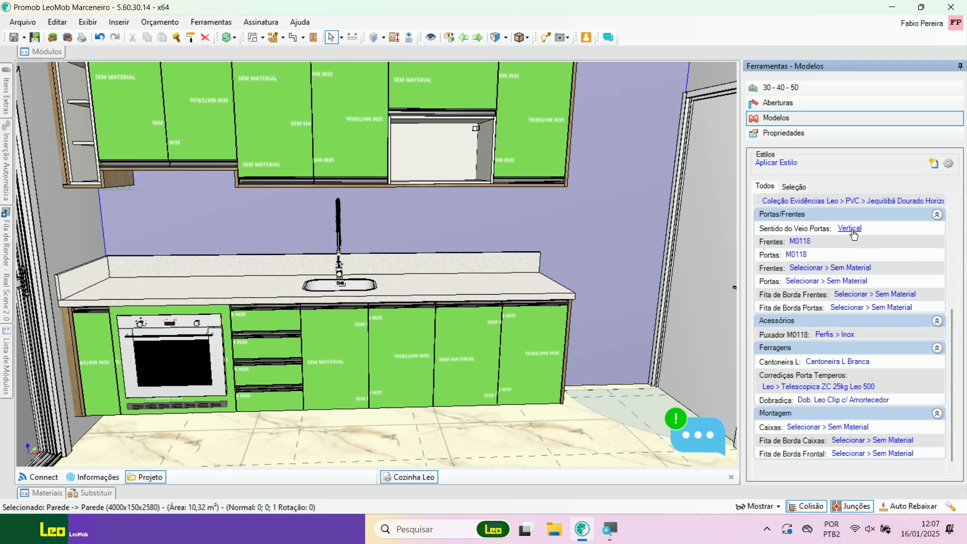
left_click(794, 245)
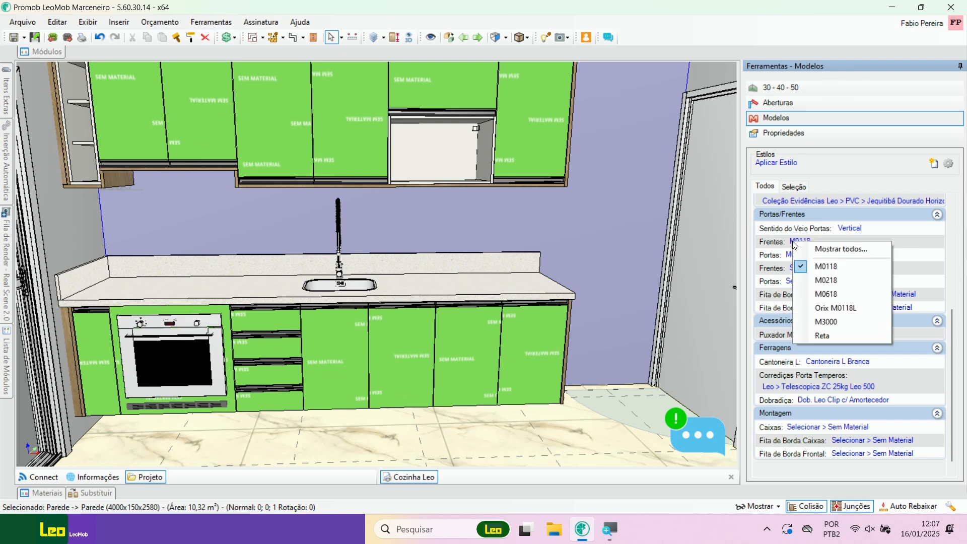
left_click(848, 250)
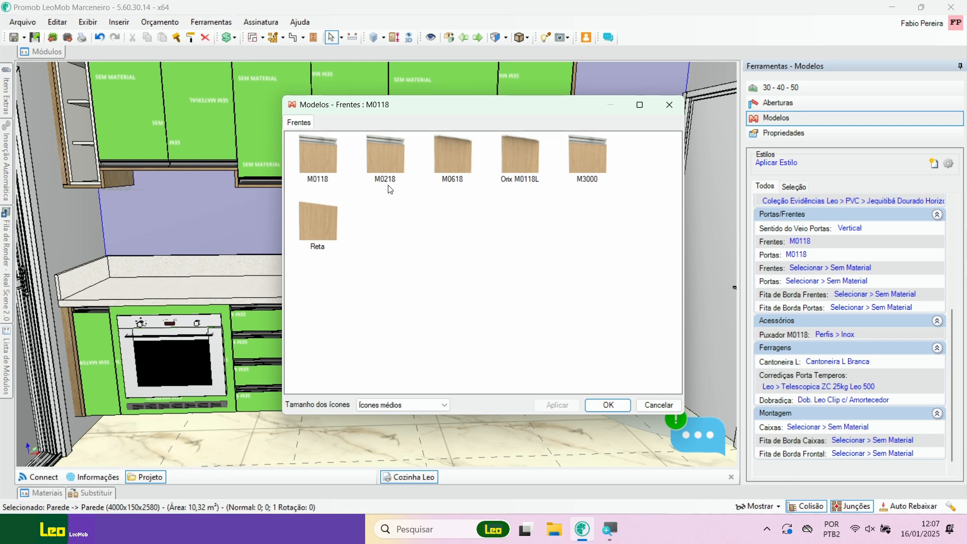
left_click(457, 165)
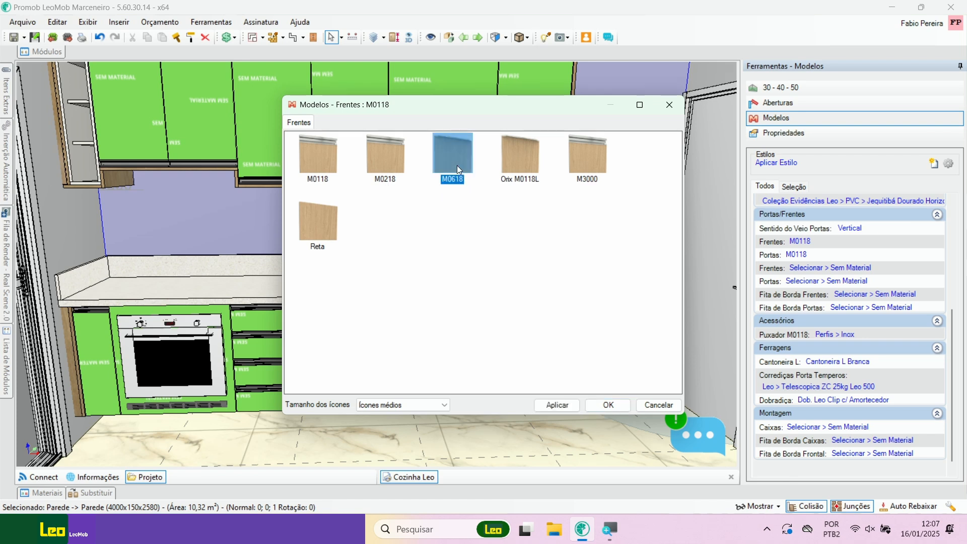
left_click(553, 407)
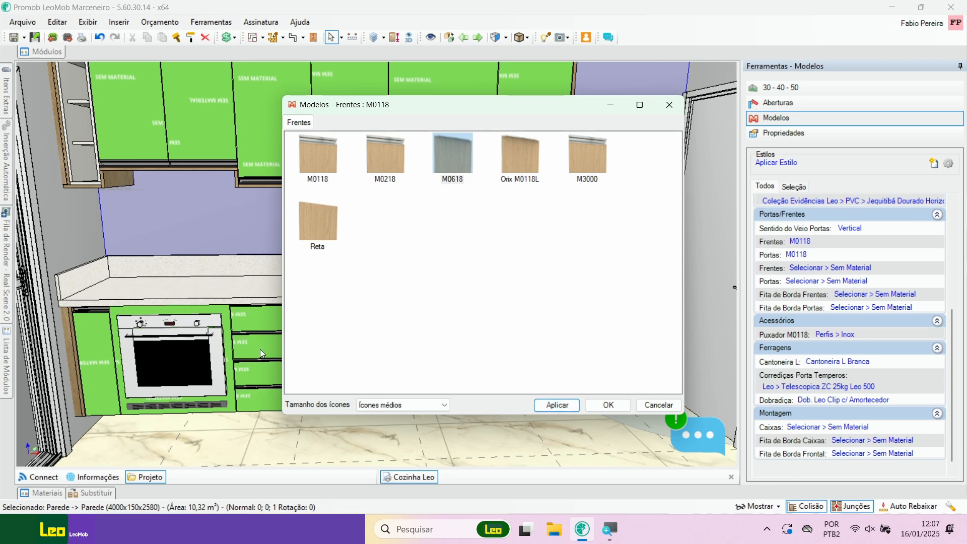
left_click(612, 406)
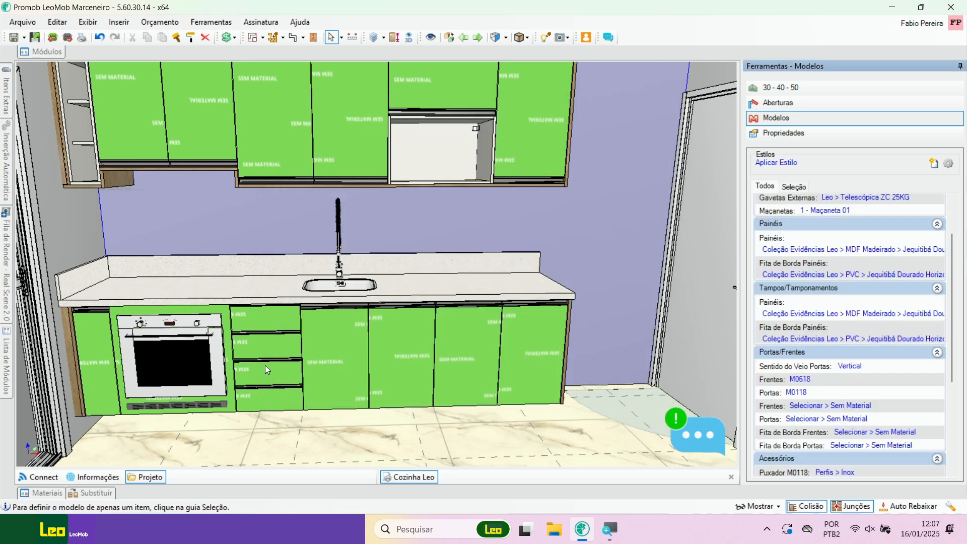
Step: Check the drawer fronts up close and change the model of all Frentes to Reta
scroll(267, 353, "up", 5)
middle_click_drag(271, 316, 252, 334)
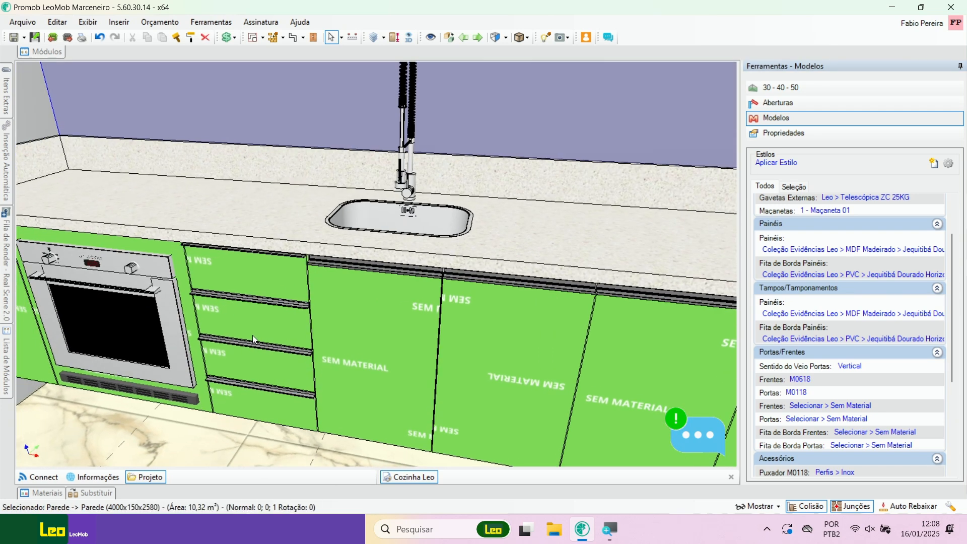
left_click(252, 334)
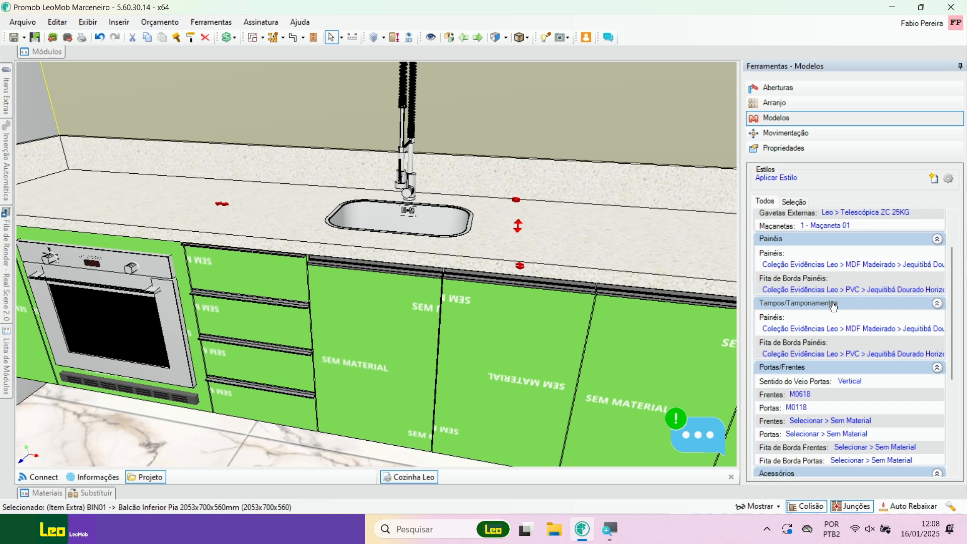
left_click(802, 395)
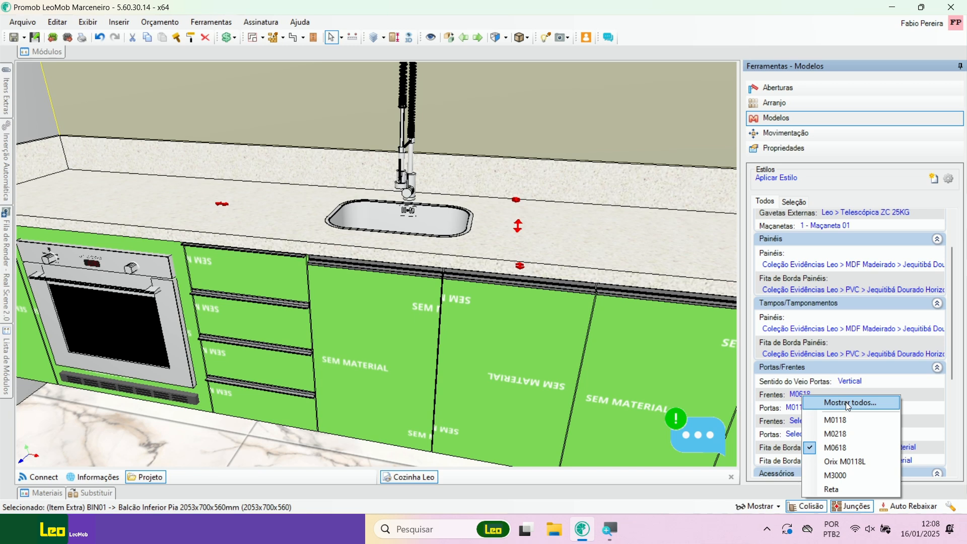
left_click(835, 490)
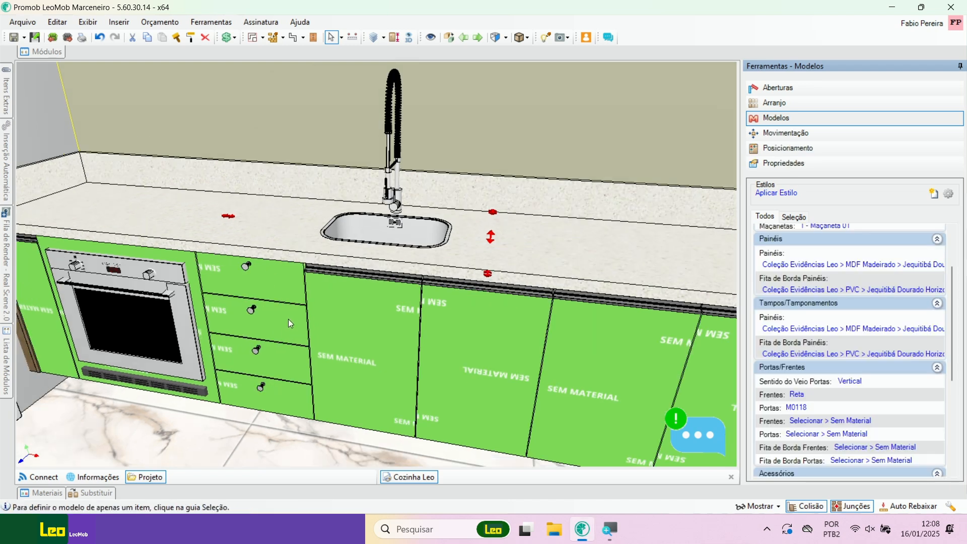
Step: Set the model of all Portas to Reta and check the upper and lower cabinet doors
scroll(292, 320, "down", 3)
middle_click_drag(346, 322, 413, 343)
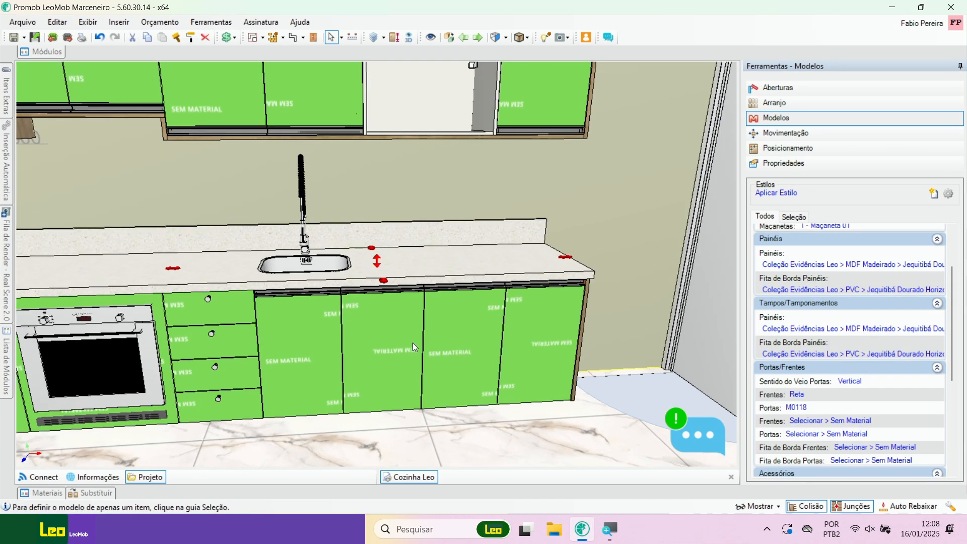
left_click(797, 408)
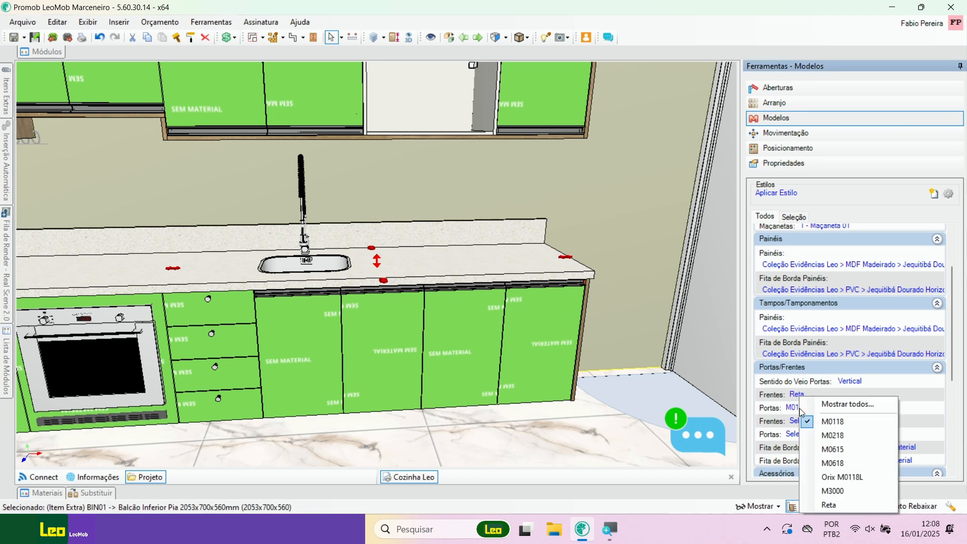
left_click(846, 505)
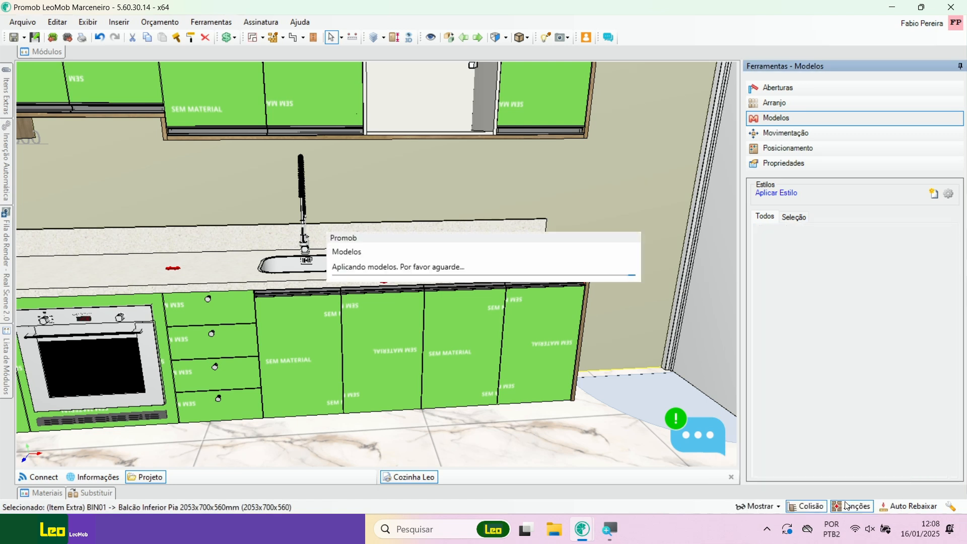
scroll(369, 272, "down", 3)
middle_click_drag(358, 234, 385, 266)
right_click_drag(386, 266, 374, 237)
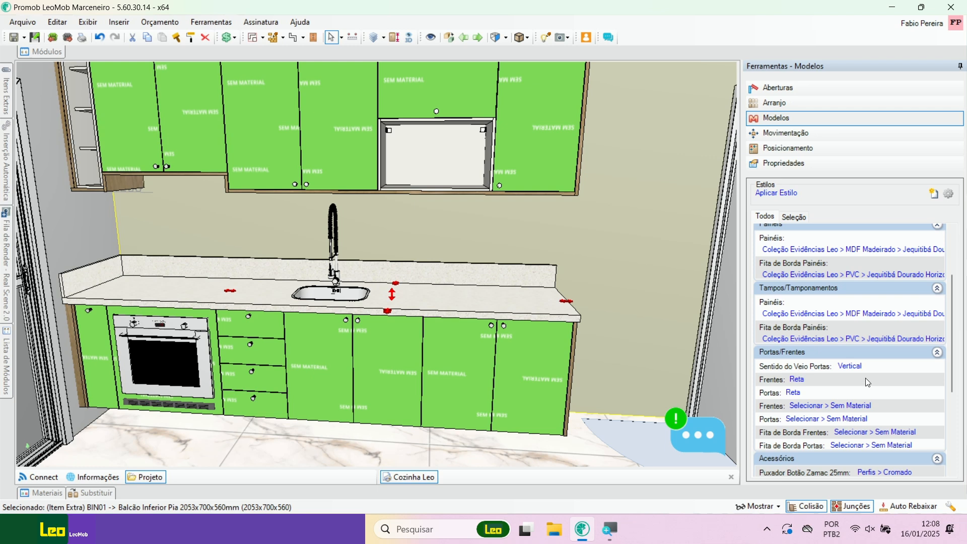
right_click_drag(432, 344, 436, 338)
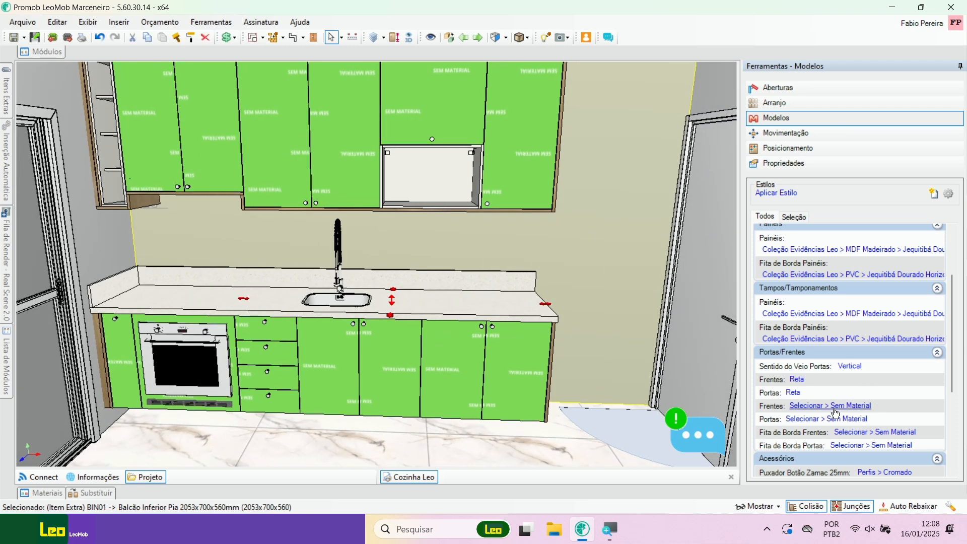
Step: Set the material of all Frentes to Coleção Evidências Leo > MDF Unicores > Alpes
scroll(906, 373, "down", 4)
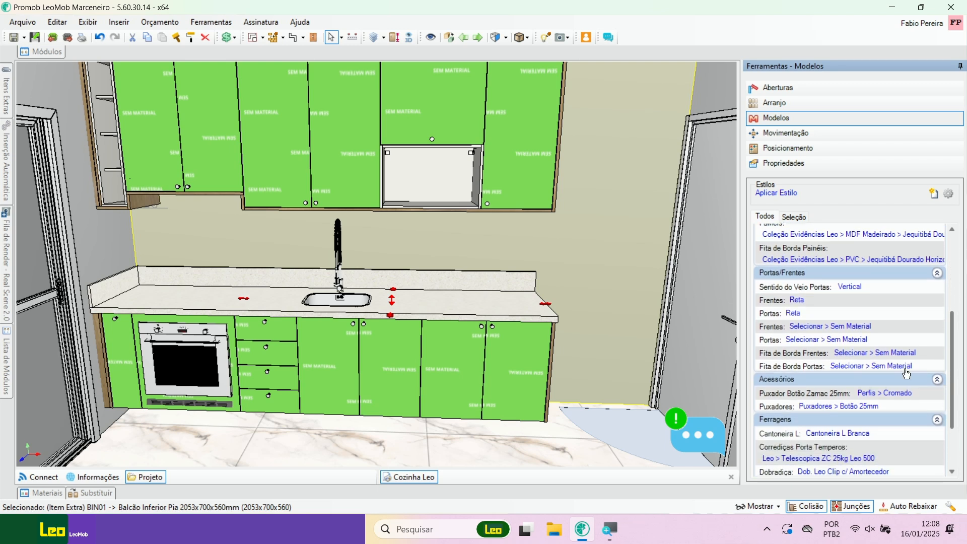
left_click(833, 327)
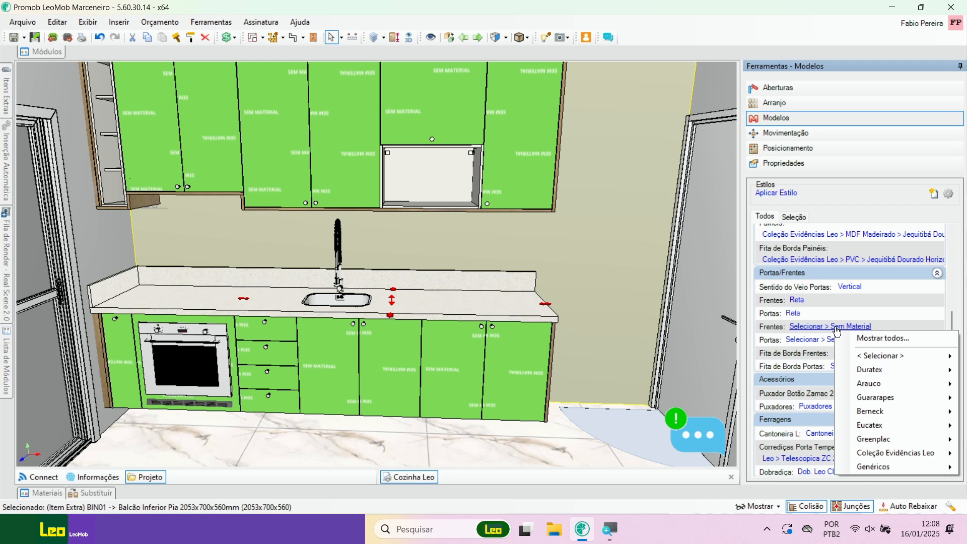
left_click(897, 341)
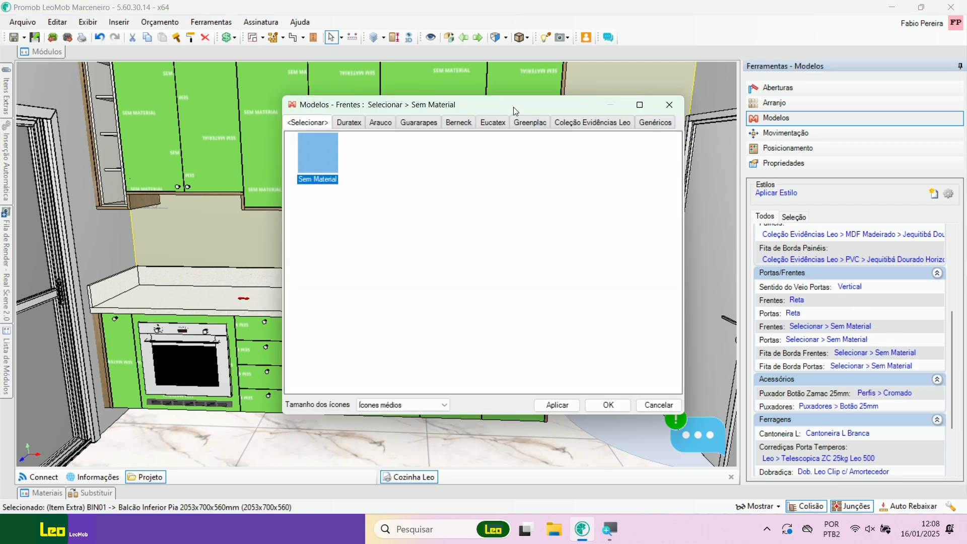
left_click_drag(514, 114, 669, 103)
left_click(740, 114)
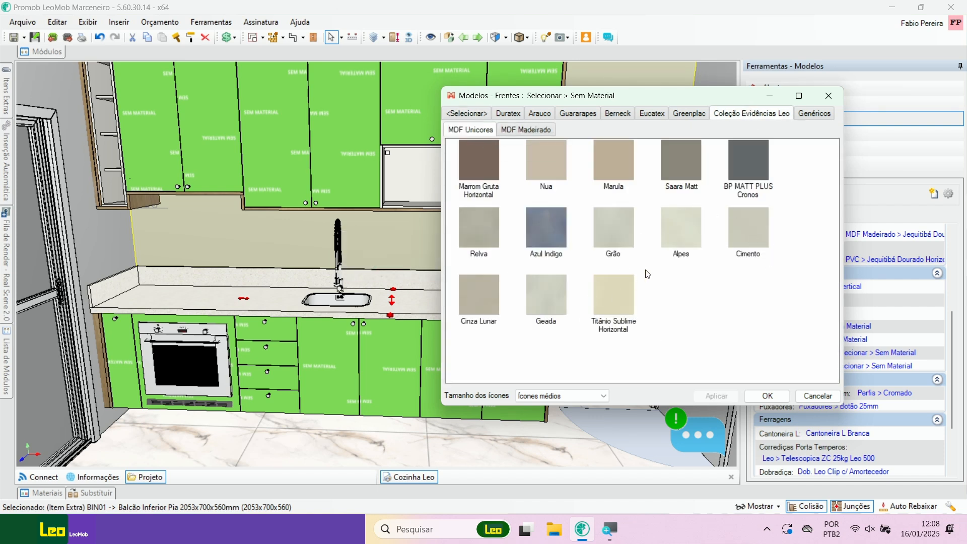
left_click(677, 225)
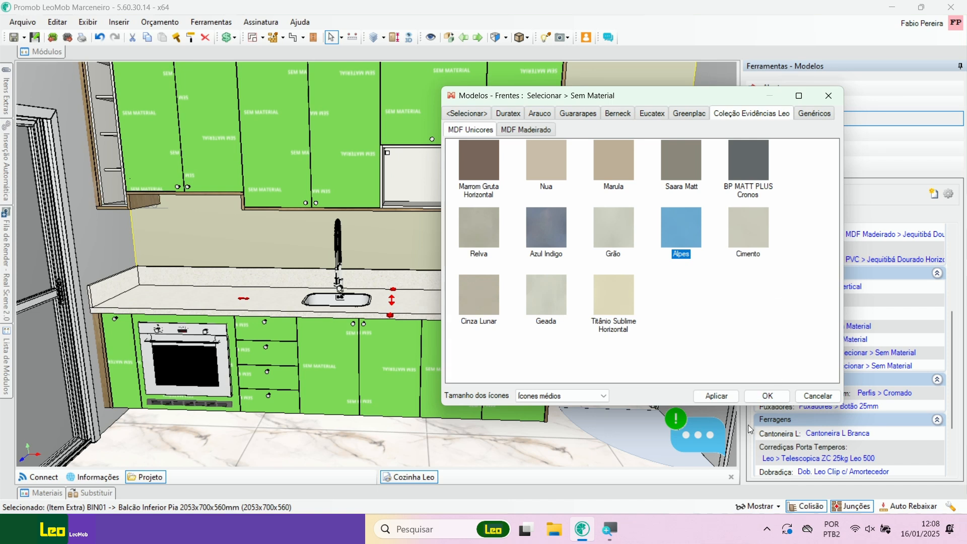
left_click(717, 396)
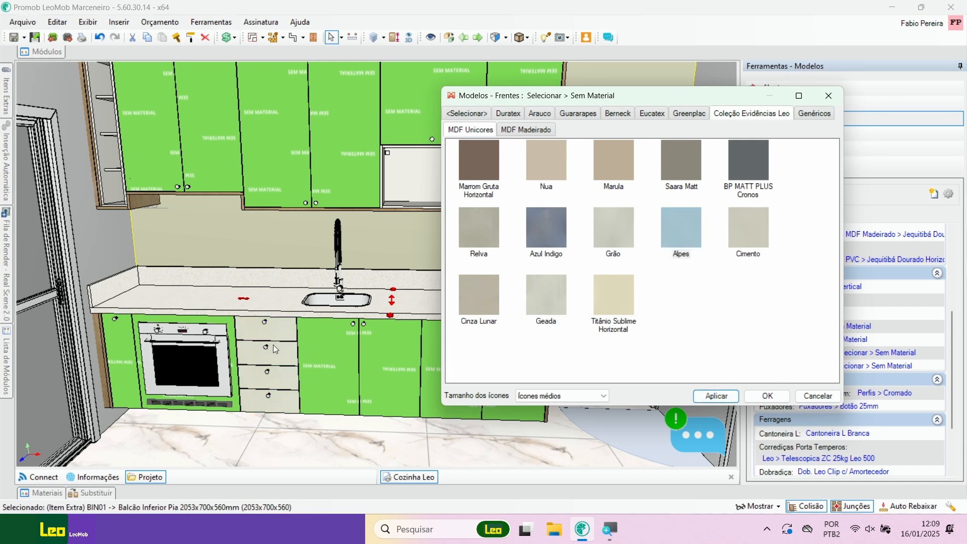
left_click(772, 396)
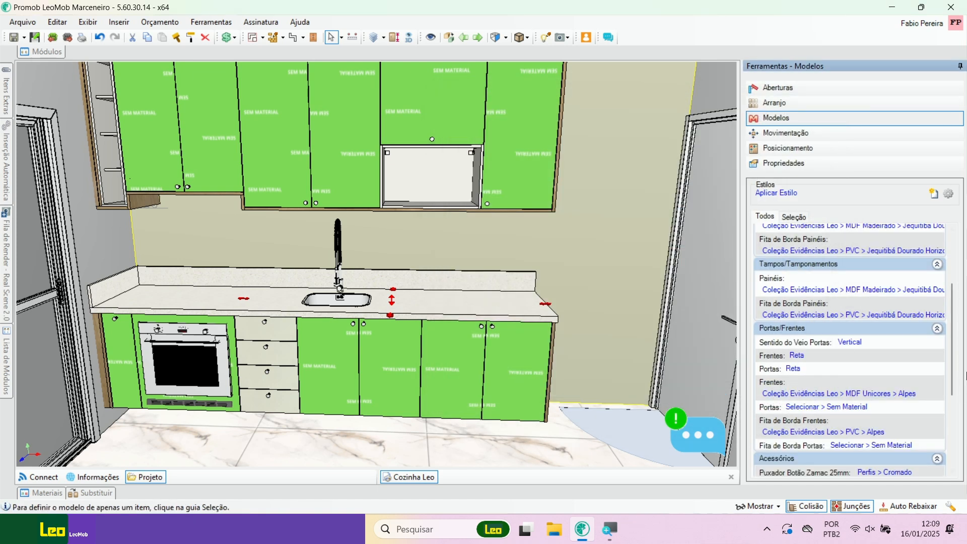
Step: Apply the material Coleção Evidências Leo > MDF Unicores > Alpes to all Portas under Portas/Frentes
mouse_move(954, 366)
left_mouse_down()
mouse_move(950, 438)
mouse_move(951, 378)
left_mouse_up()
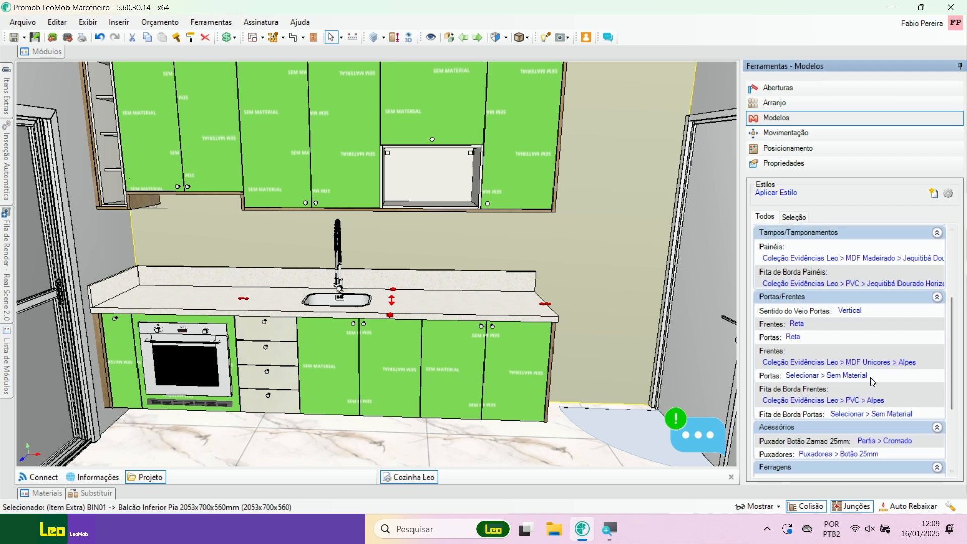
left_click(810, 376)
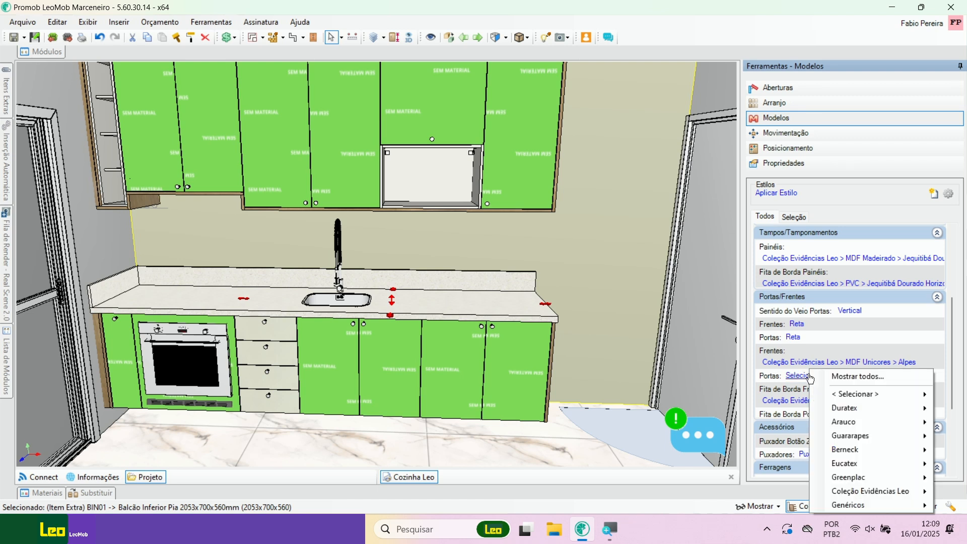
left_click(863, 379)
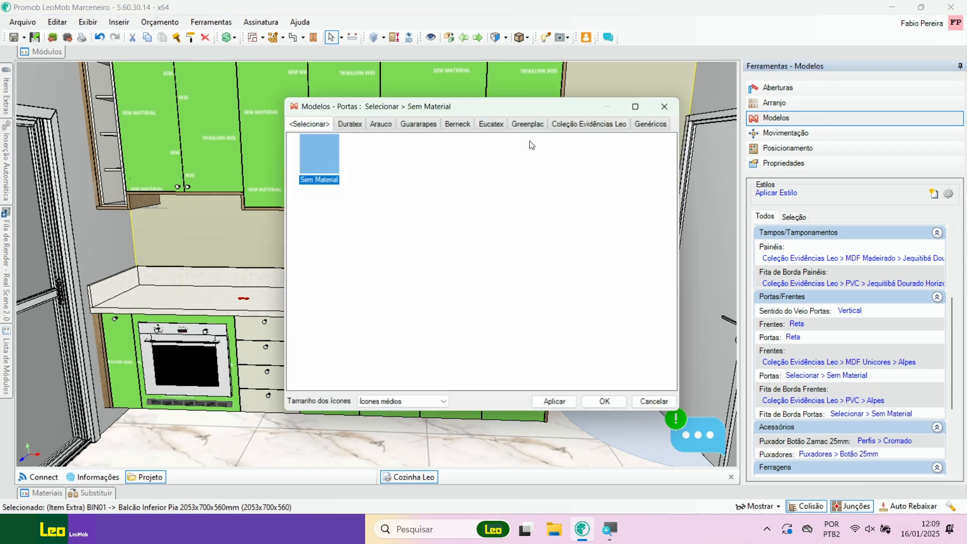
left_click_drag(496, 106, 705, 99)
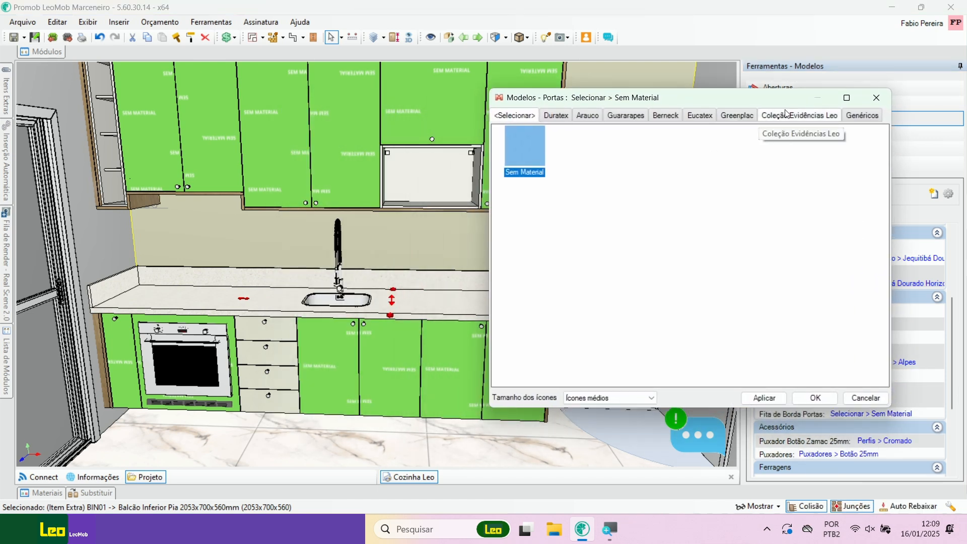
left_click(787, 117)
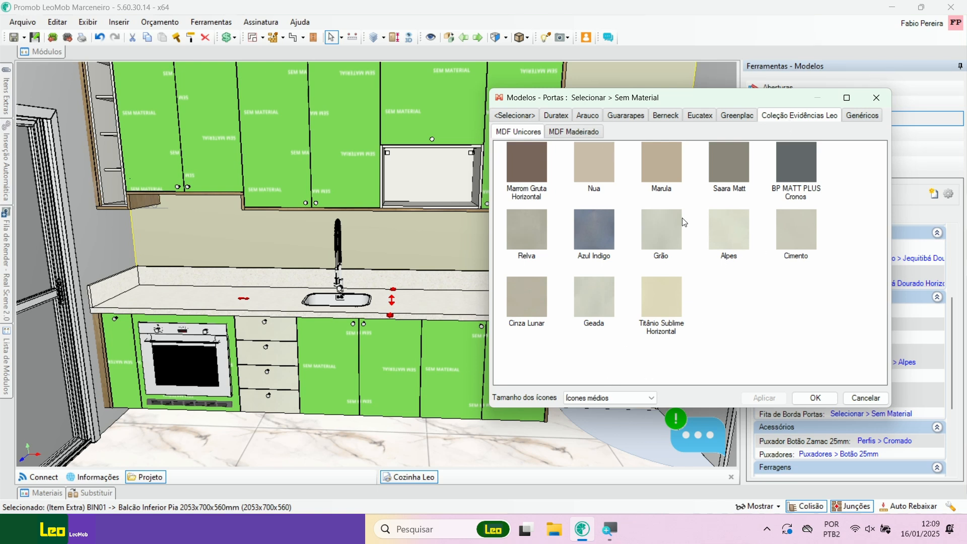
left_click(741, 236)
left_click(771, 398)
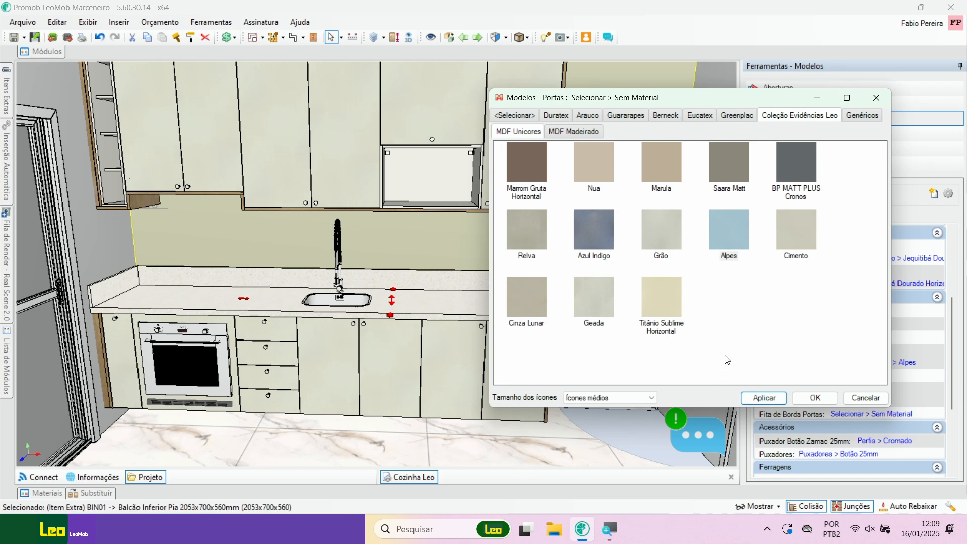
Step: Try the MDF Unicores materials Azul Indigo, Nua and Cimento in turn on all Portas
left_click(603, 237)
left_click(766, 398)
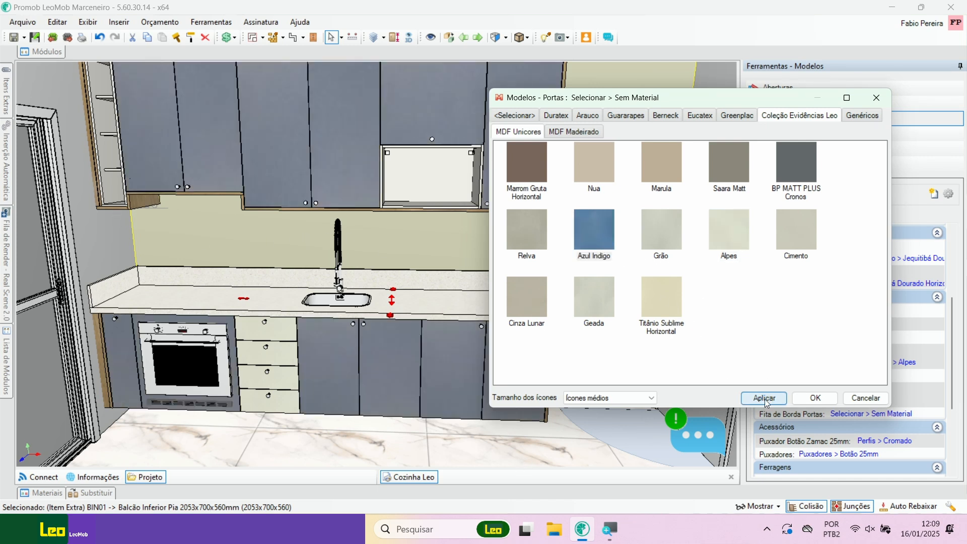
left_click(590, 158)
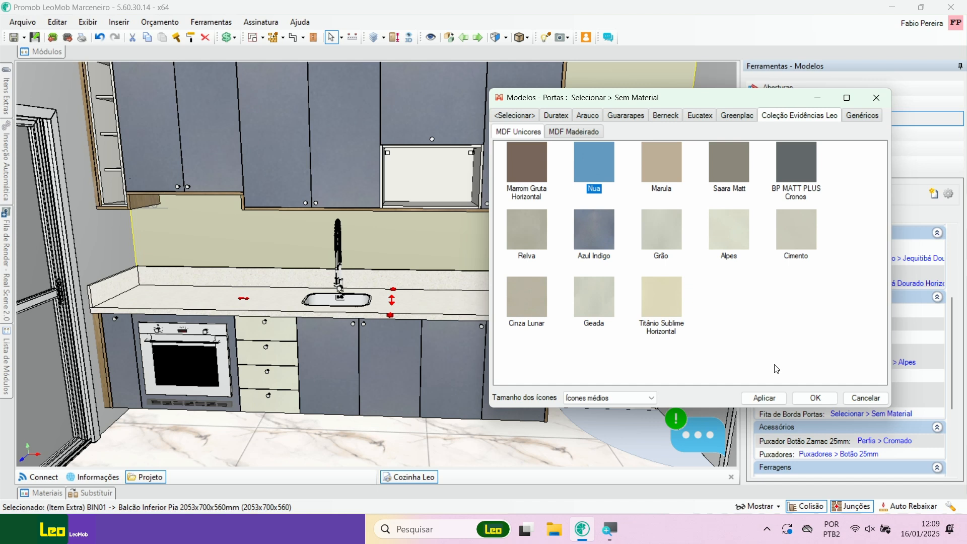
left_click(769, 400)
left_click(797, 235)
left_click(778, 405)
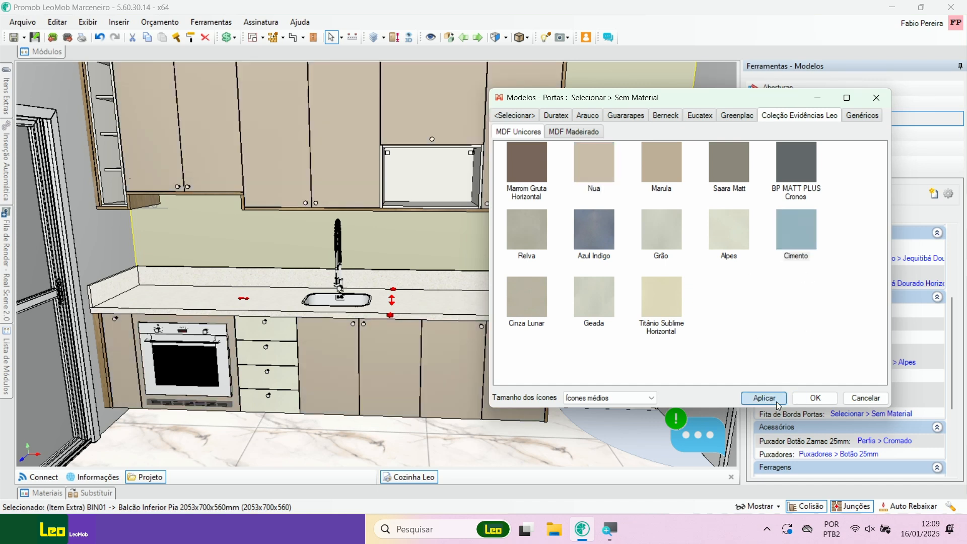
Step: Return the material of all Portas to Alpes and confirm the choice
left_click(731, 230)
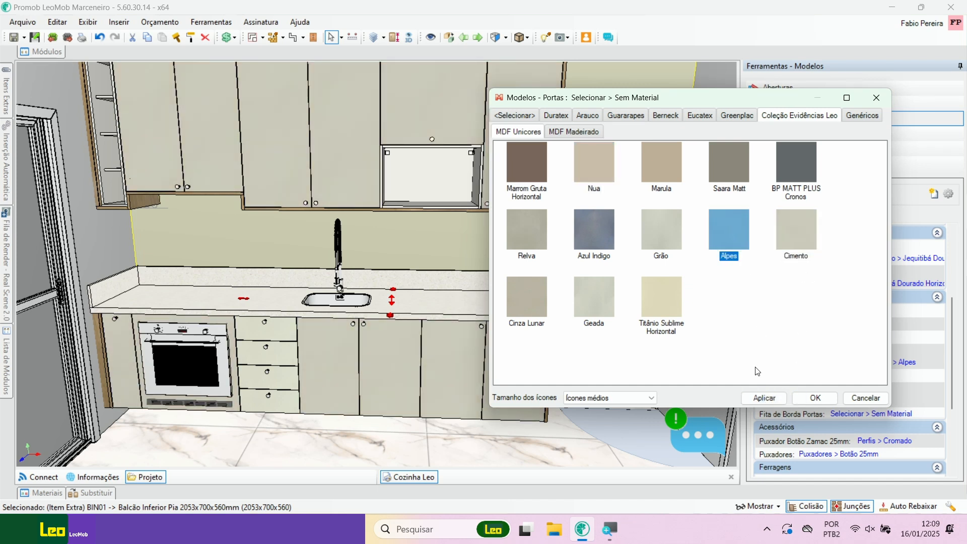
left_click(764, 398)
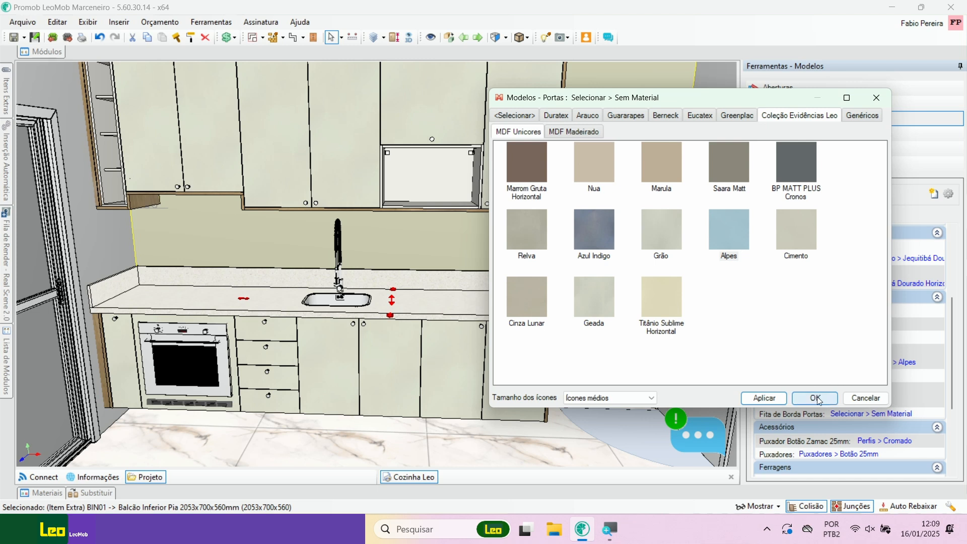
left_click(815, 398)
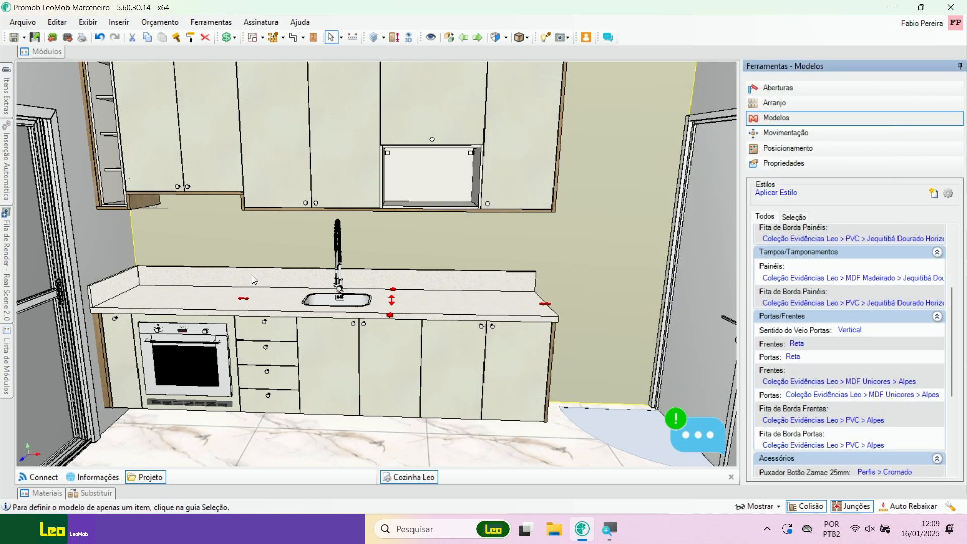
Step: Set the Caixas material of only the microwave cabinet to Coleção Evidências Leo > MDF Madeirado > Jequitibá Dourado Horizontal
scroll(243, 264, "up", 1)
middle_click_drag(243, 264, 329, 290)
scroll(403, 210, "up", 2)
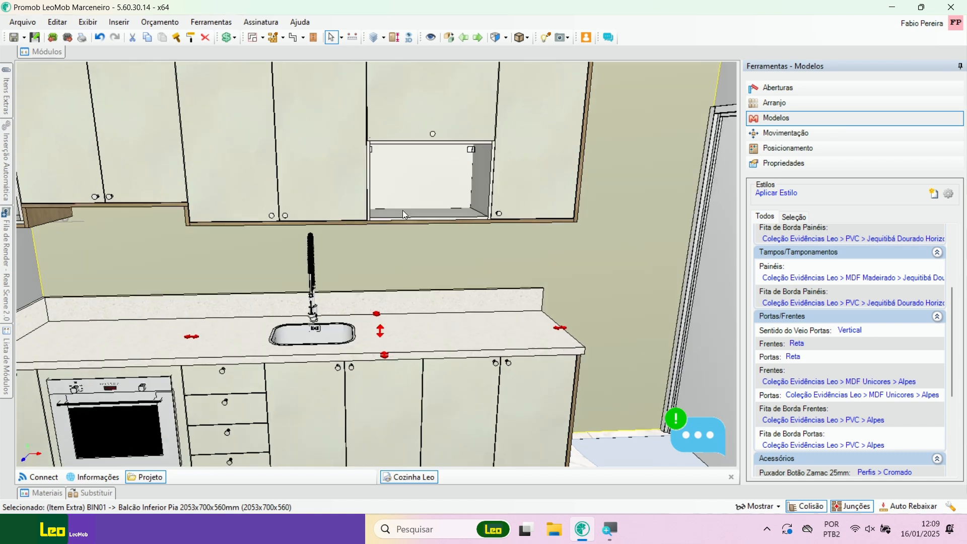
scroll(399, 182, "down", 3)
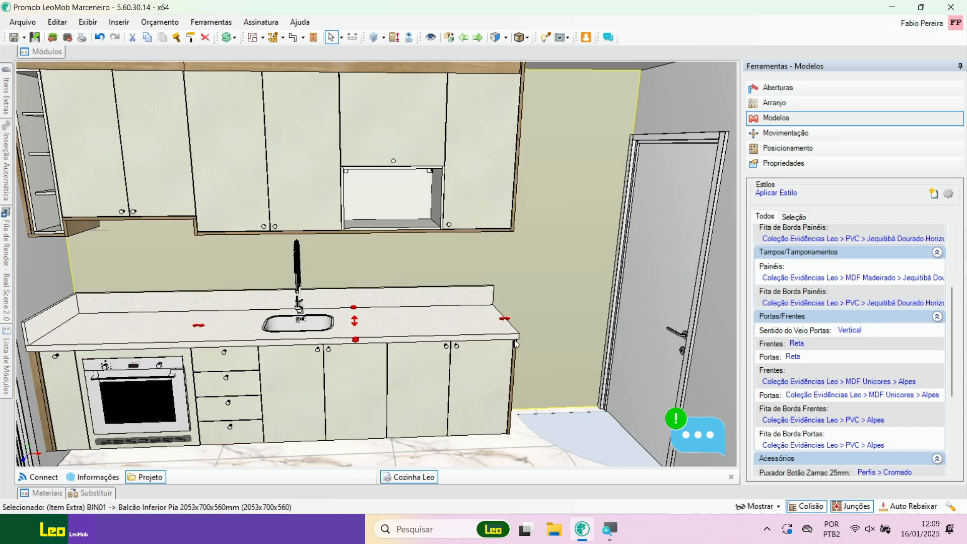
middle_click_drag(353, 272, 378, 269)
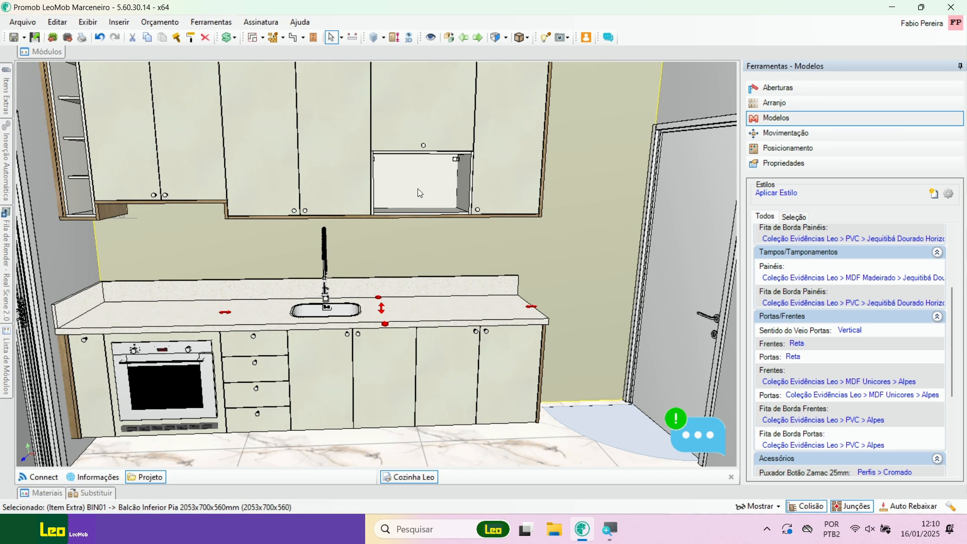
left_click_drag(951, 311, 952, 242)
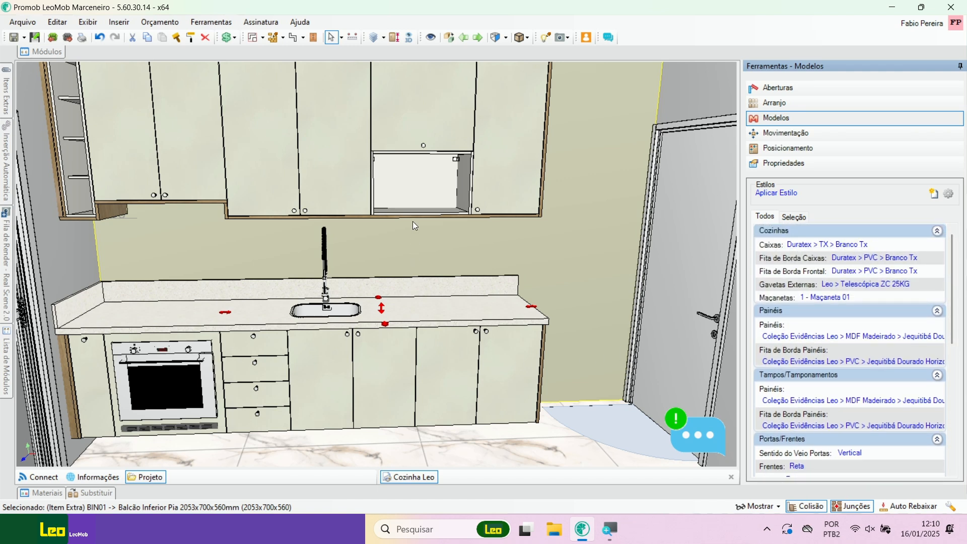
left_click(416, 191)
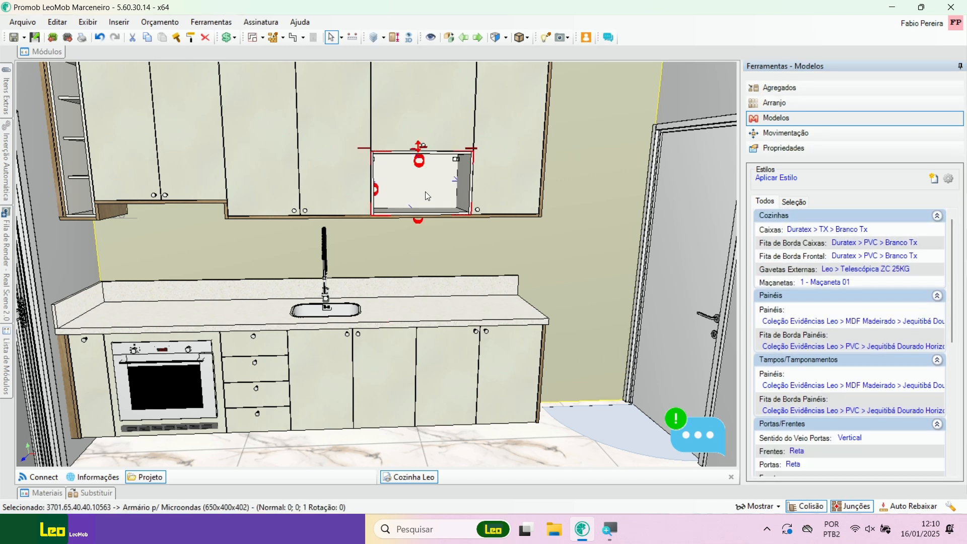
left_click(794, 202)
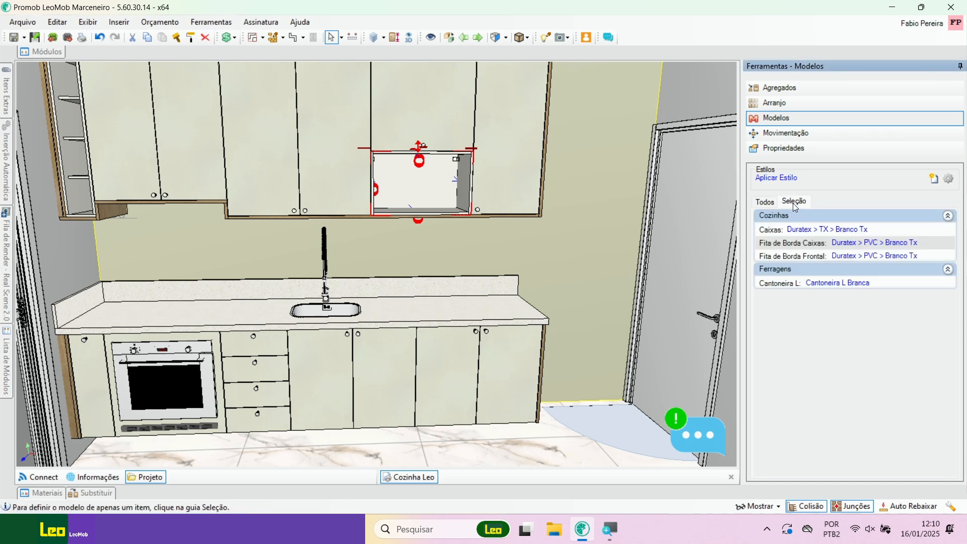
left_click(827, 233)
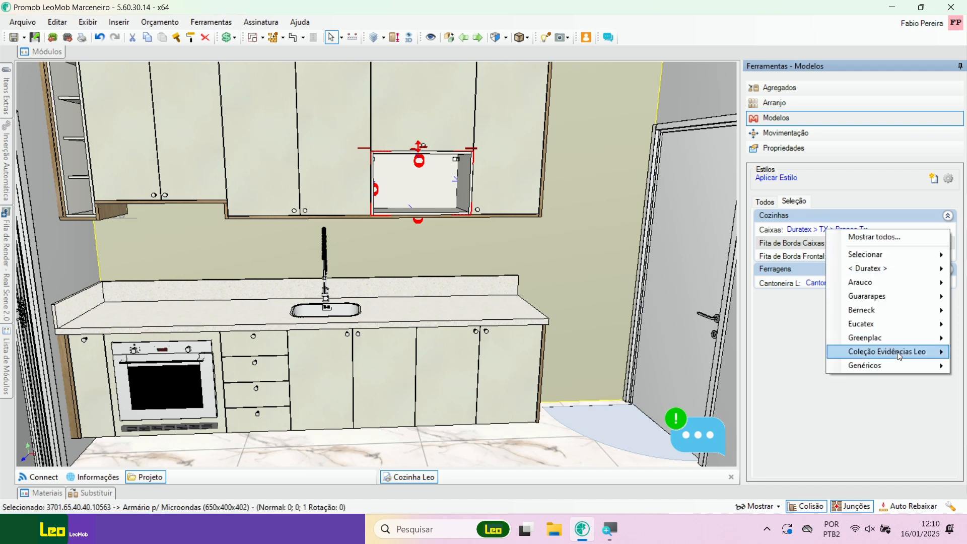
mouse_move(902, 357)
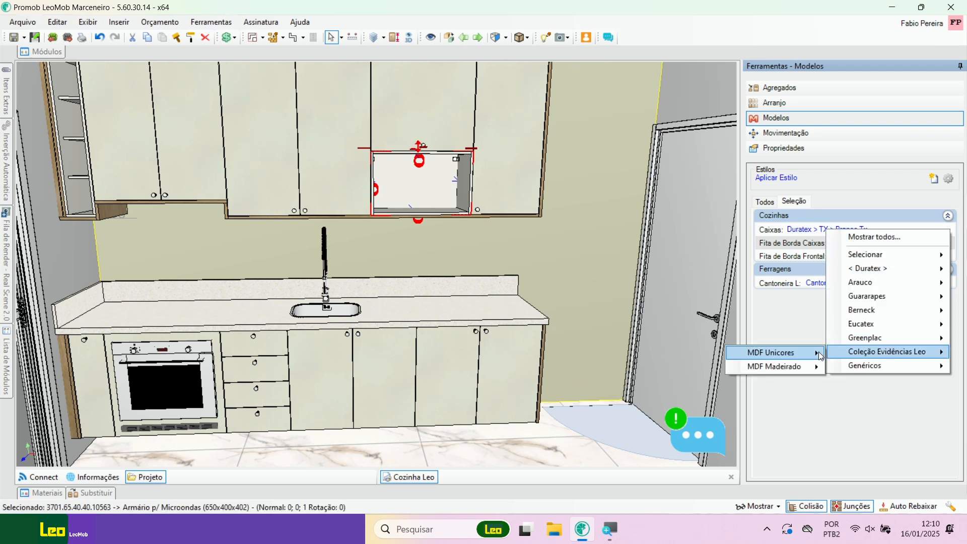
mouse_move(797, 366)
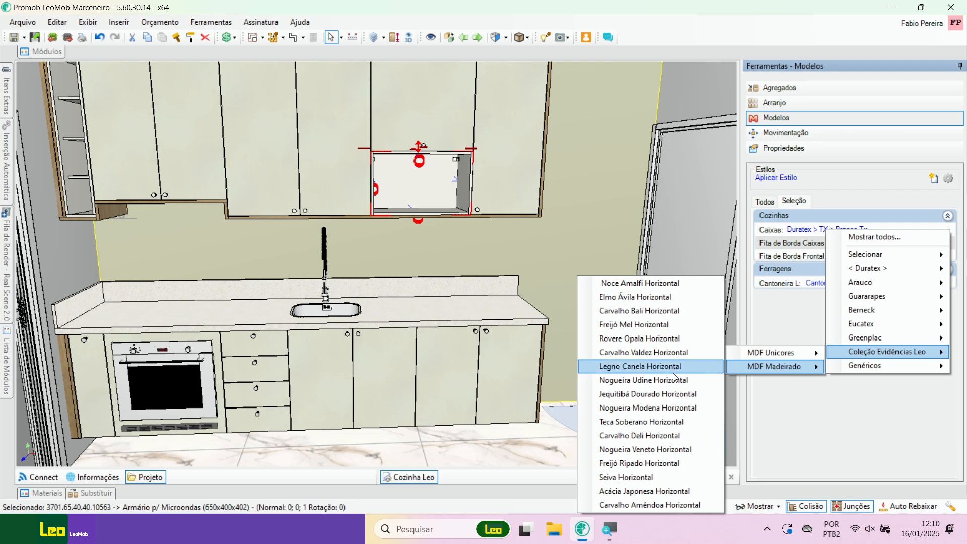
left_click(650, 395)
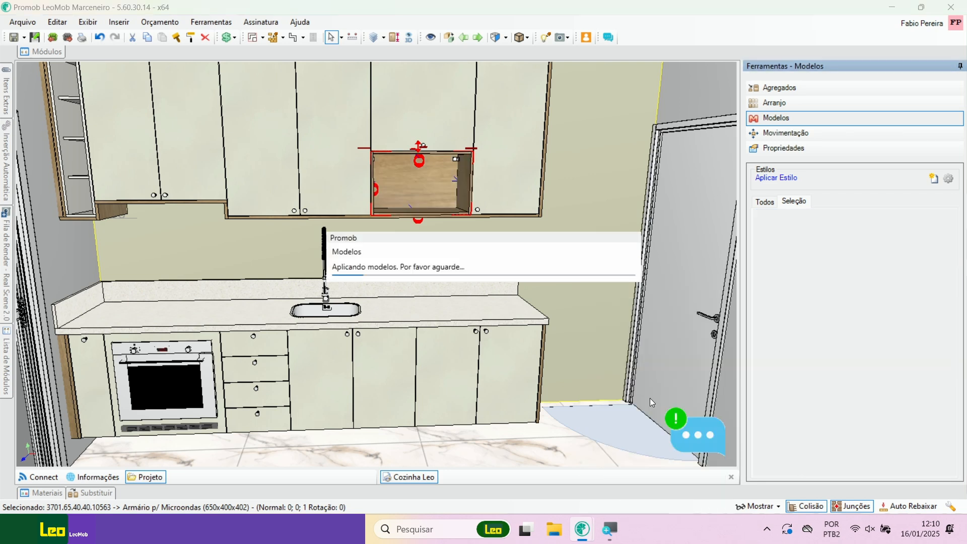
Step: Set the Caixas material of only the open wine-rack wall cabinet to Coleção Evidências Leo > MDF Madeirado > Jequitibá Dourado Horizontal
middle_click_drag(143, 187, 170, 192)
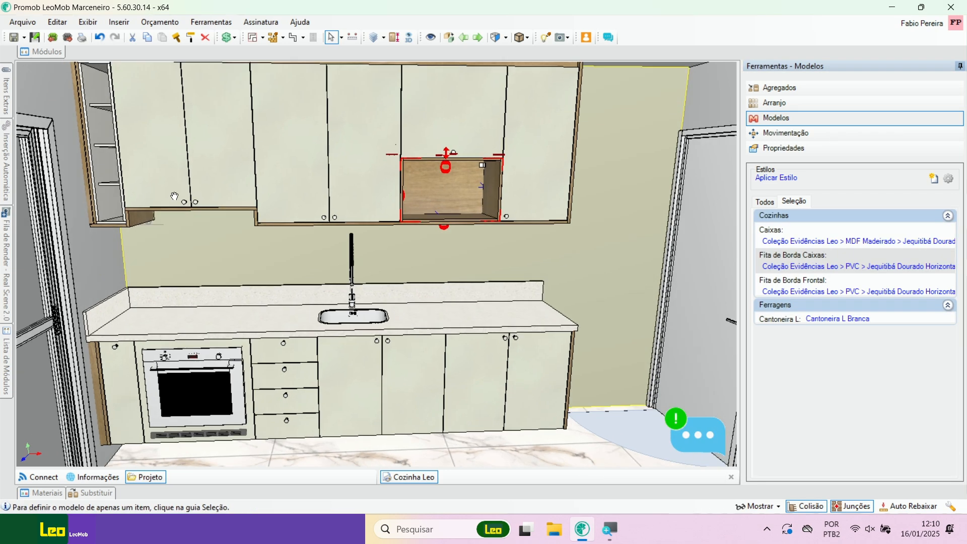
left_click(104, 175)
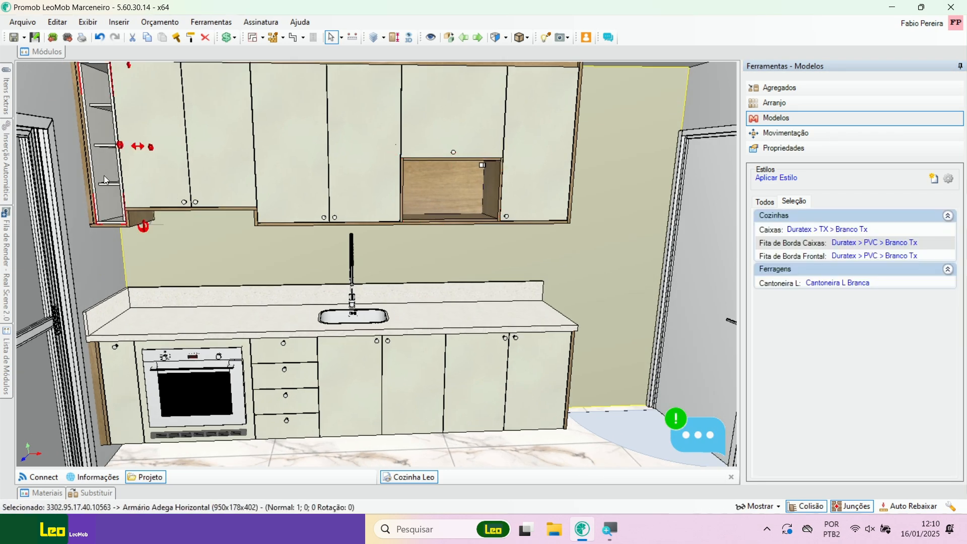
left_click(838, 229)
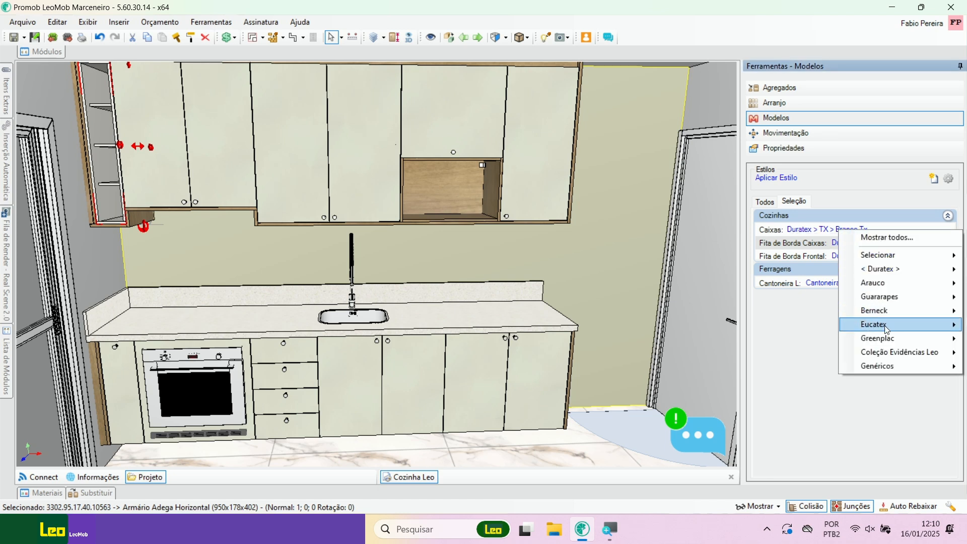
mouse_move(904, 351)
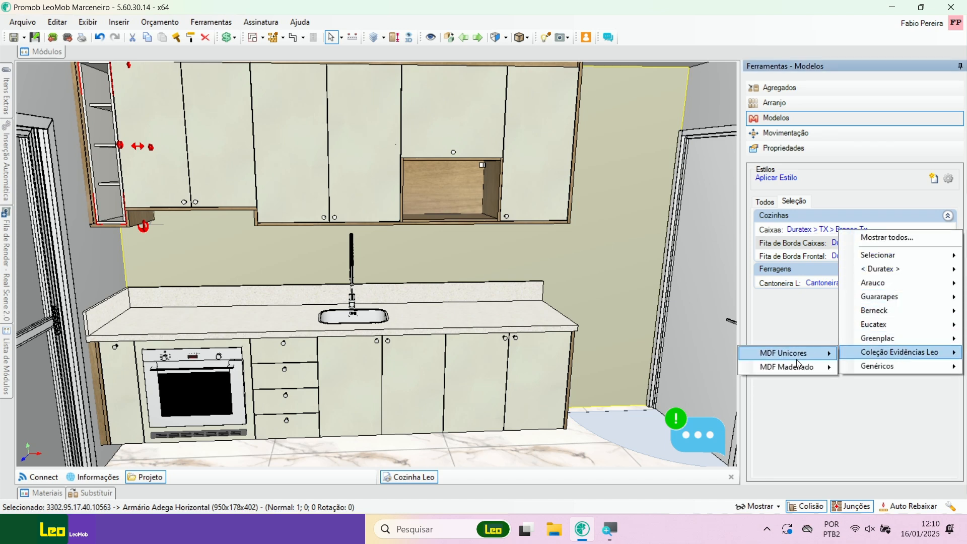
mouse_move(802, 367)
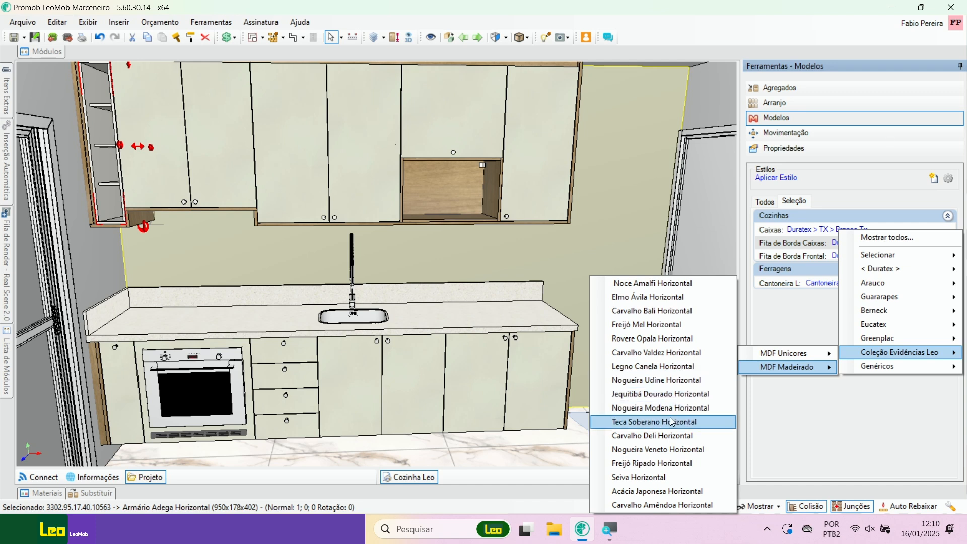
mouse_move(674, 418)
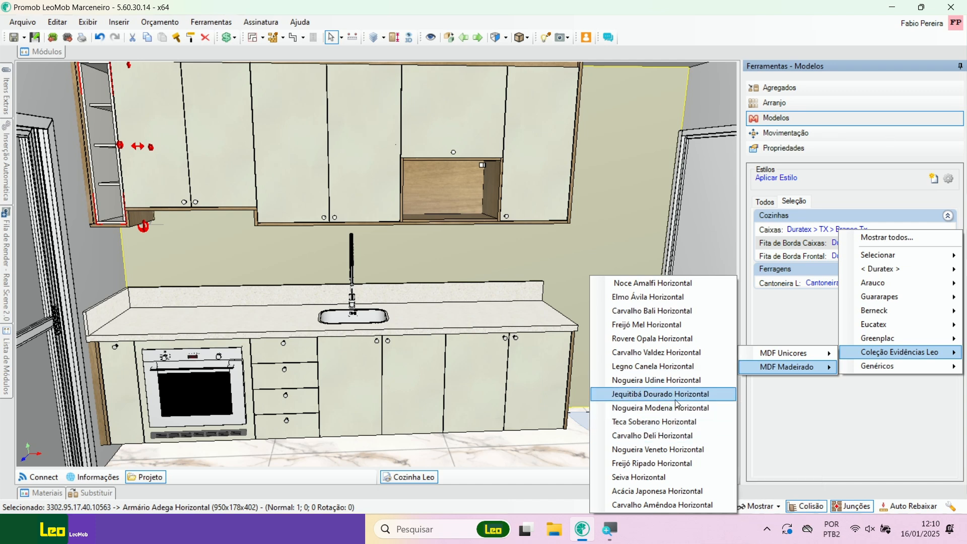
left_click(675, 395)
Step: Save the kitchen project
left_click(286, 265)
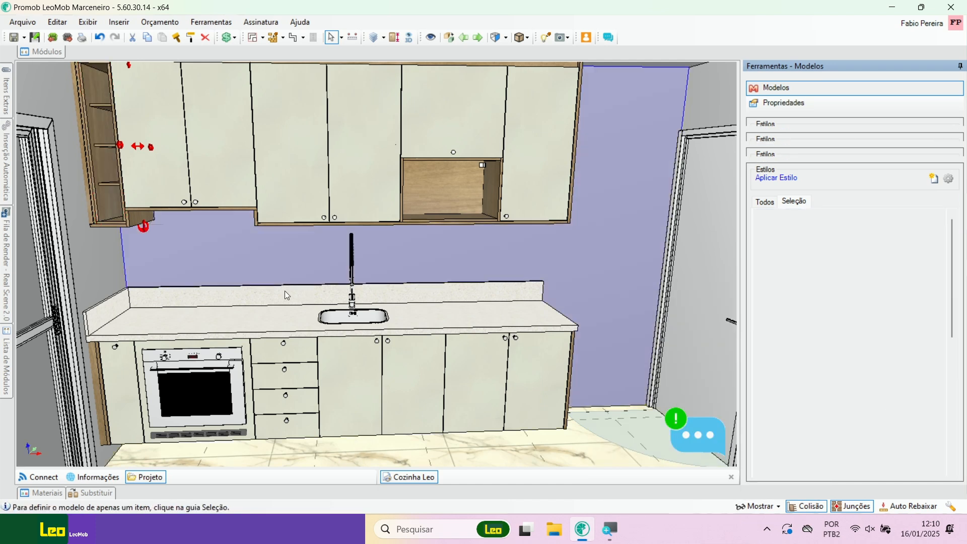
middle_click_drag(285, 292, 218, 237)
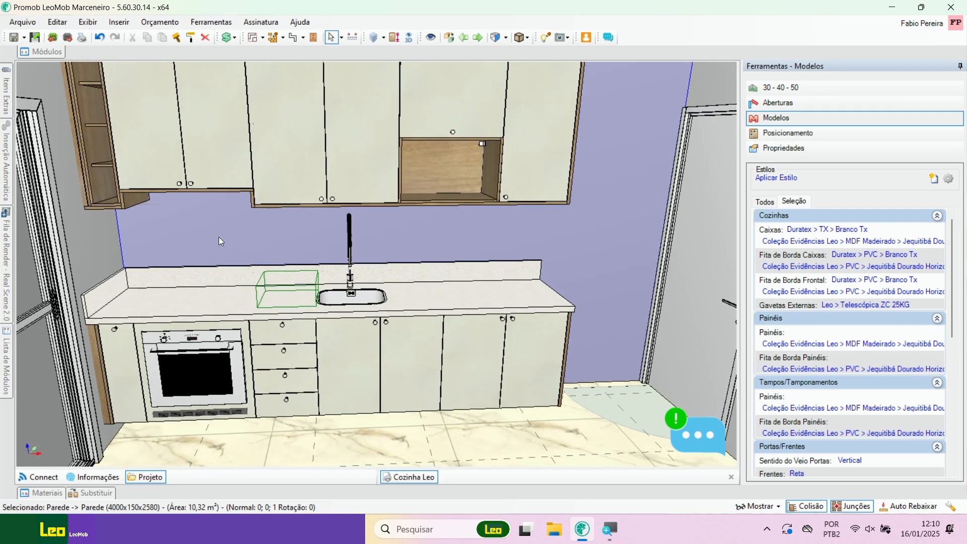
left_click(14, 38)
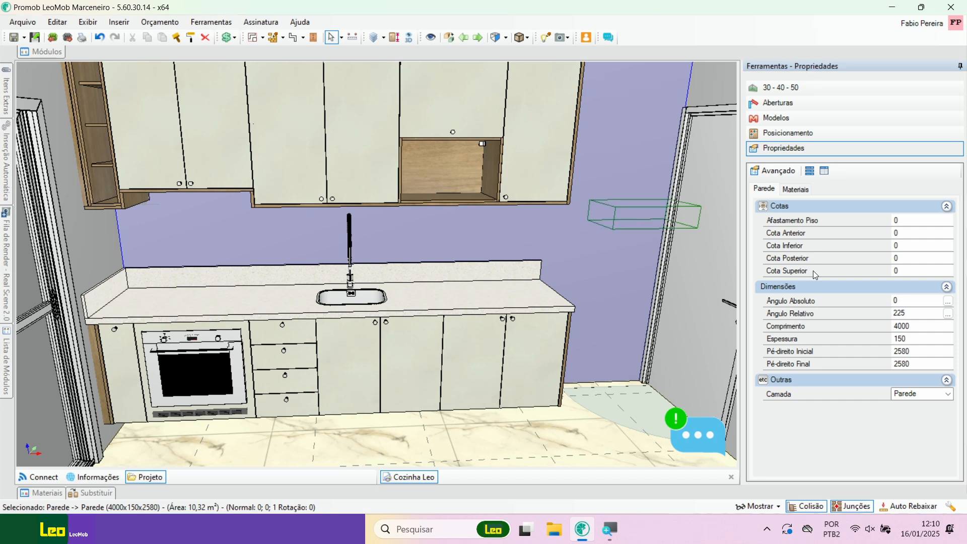
Step: Check the finish options of the Botão Zamac 25mm handle and show all available Puxadores models for the project
left_click(781, 118)
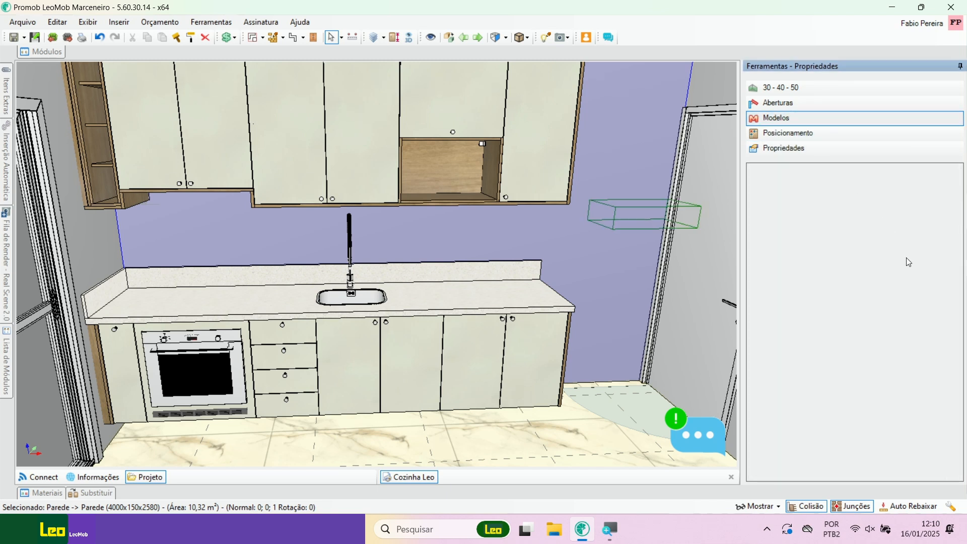
left_click_drag(953, 269, 951, 401)
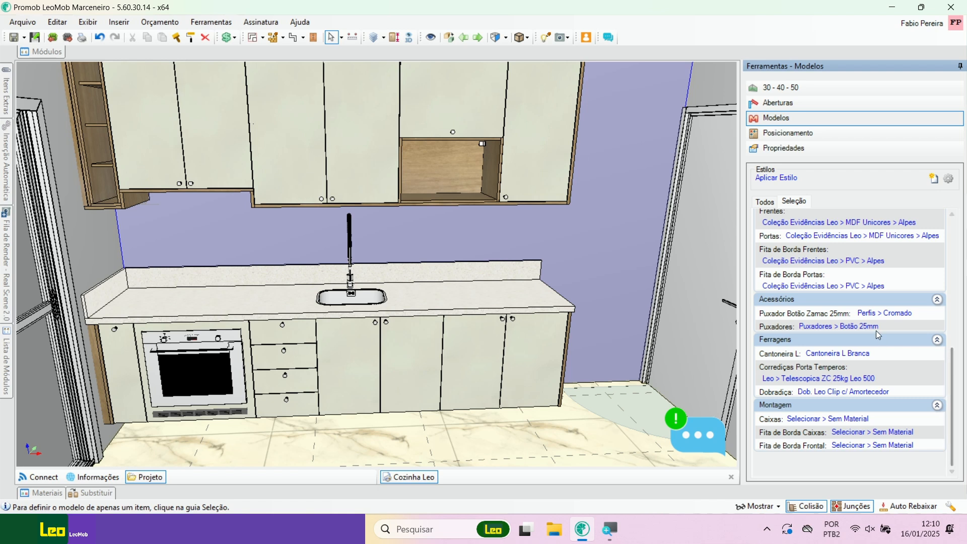
left_click(888, 317)
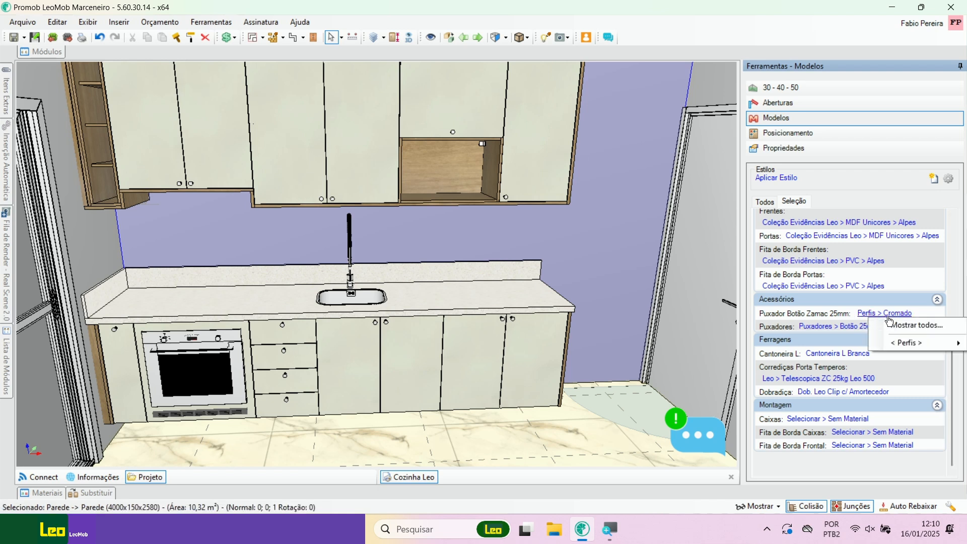
mouse_move(897, 346)
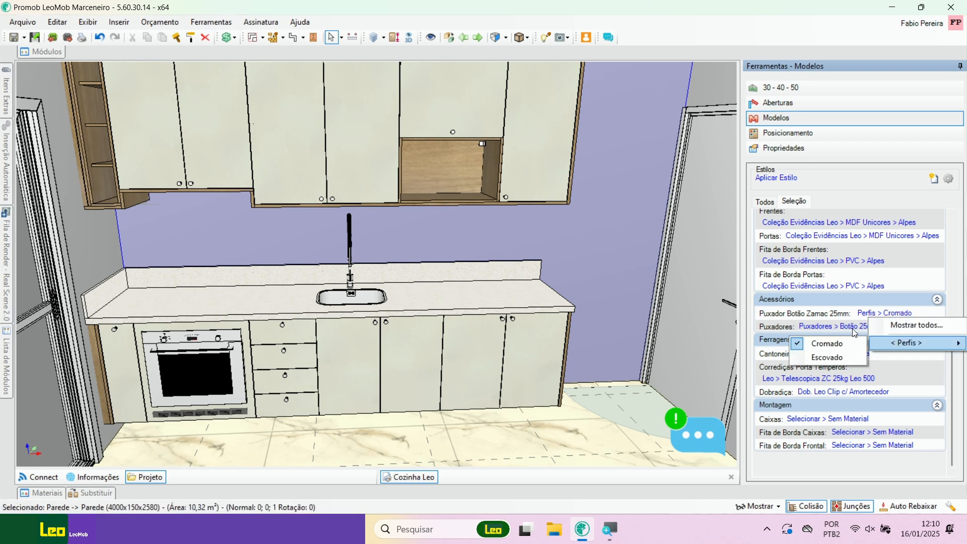
left_click(855, 332)
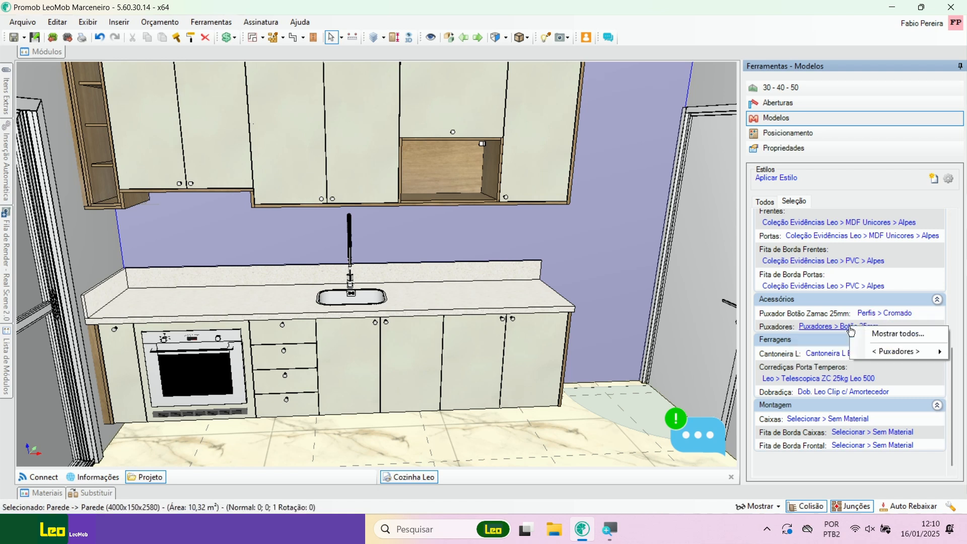
left_click(881, 334)
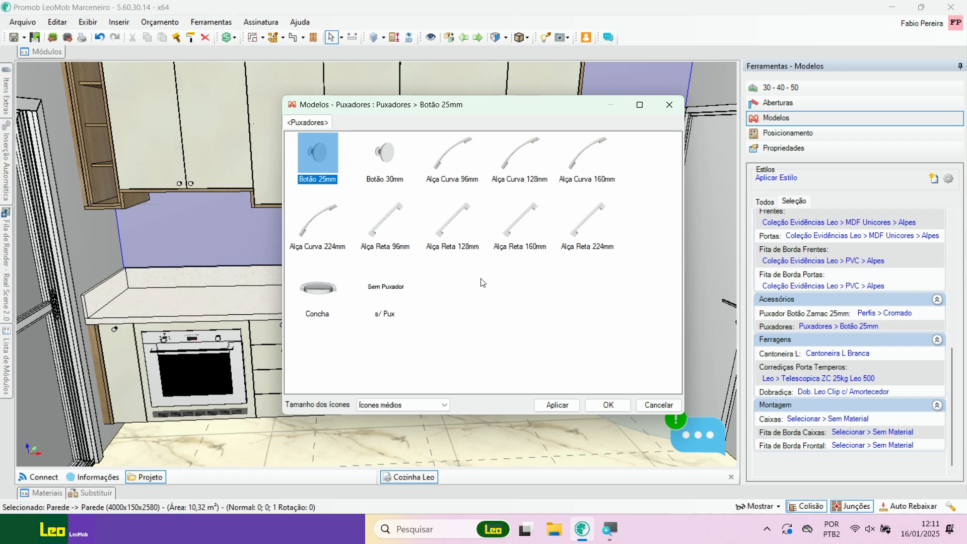
left_click_drag(448, 108, 583, 53)
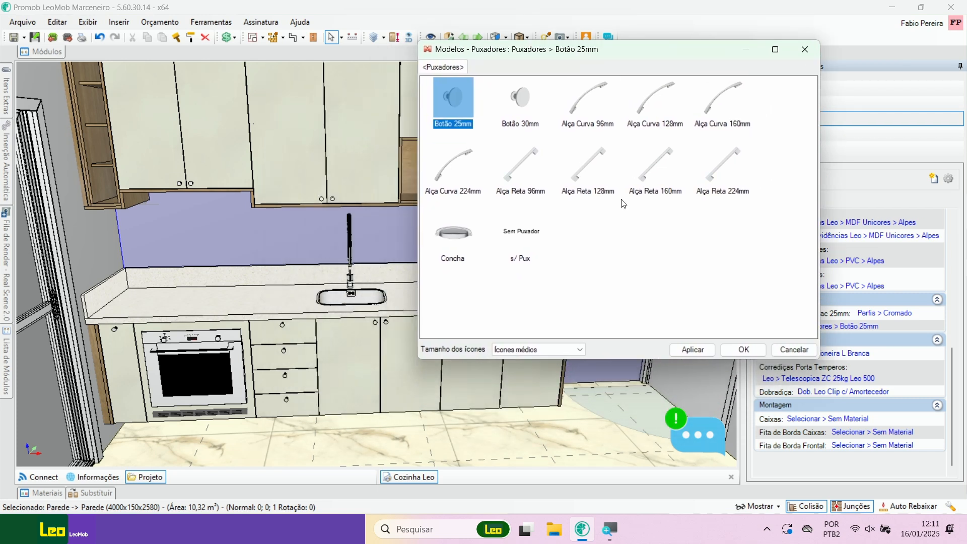
Step: Try the Alça Reta 96mm and the Alça Curva 96mm handles on all doors and drawers
left_click(520, 170)
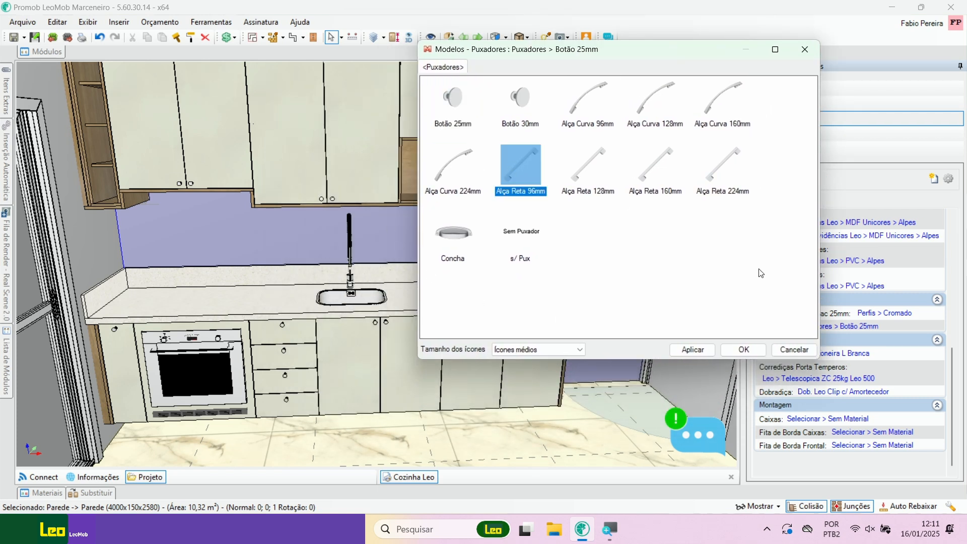
left_click(696, 350)
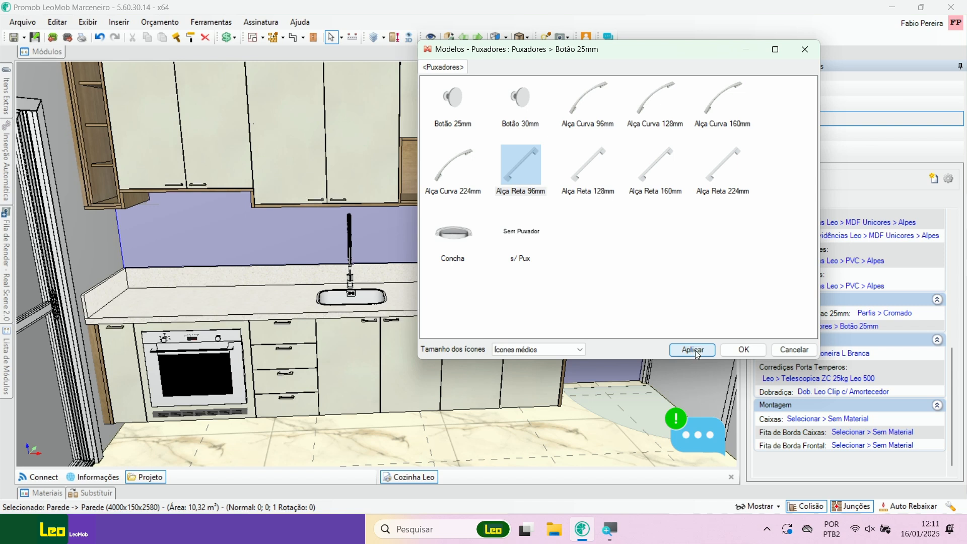
left_click_drag(651, 53, 783, 42)
left_click(732, 80)
left_click(826, 339)
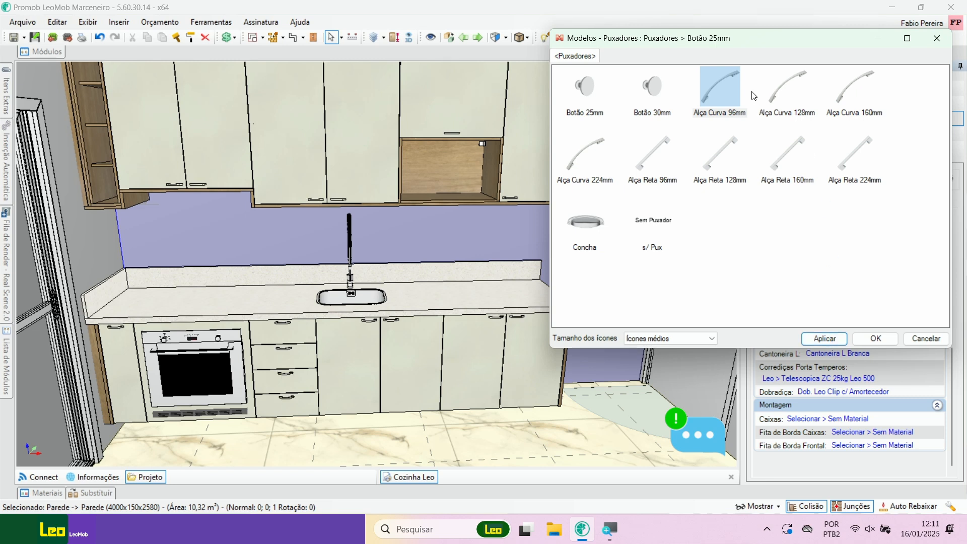
Step: Try the Concha and the Botão 30mm handles on all doors and drawers
left_click(588, 226)
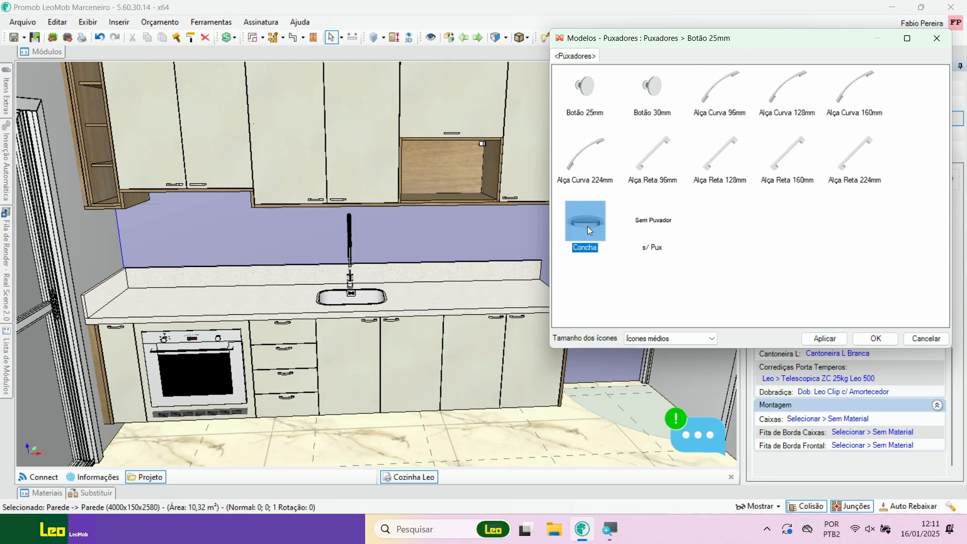
left_click(824, 338)
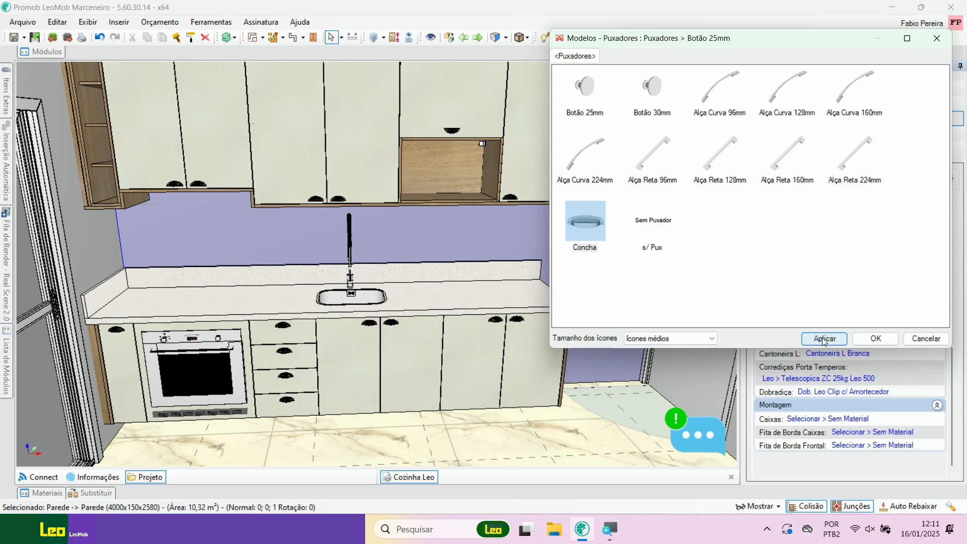
left_click(593, 91)
left_click(658, 93)
left_click(824, 339)
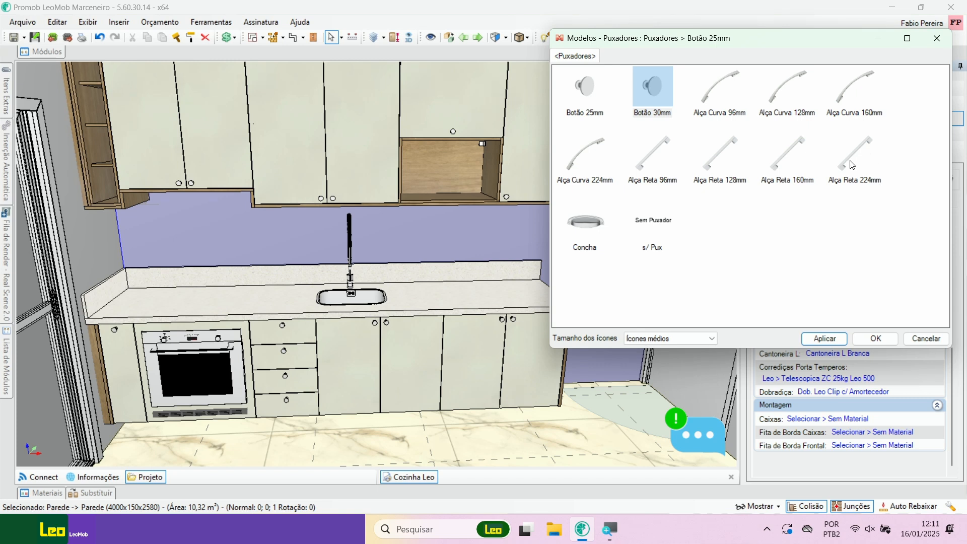
Step: Set the handles of all doors and drawers to Alça Reta 160mm and confirm the choice
left_click(773, 159)
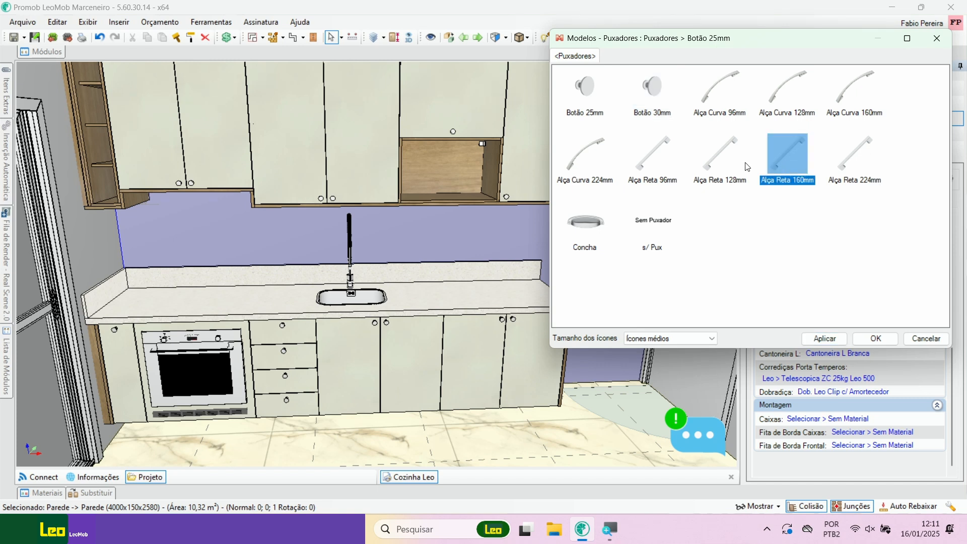
left_click(821, 339)
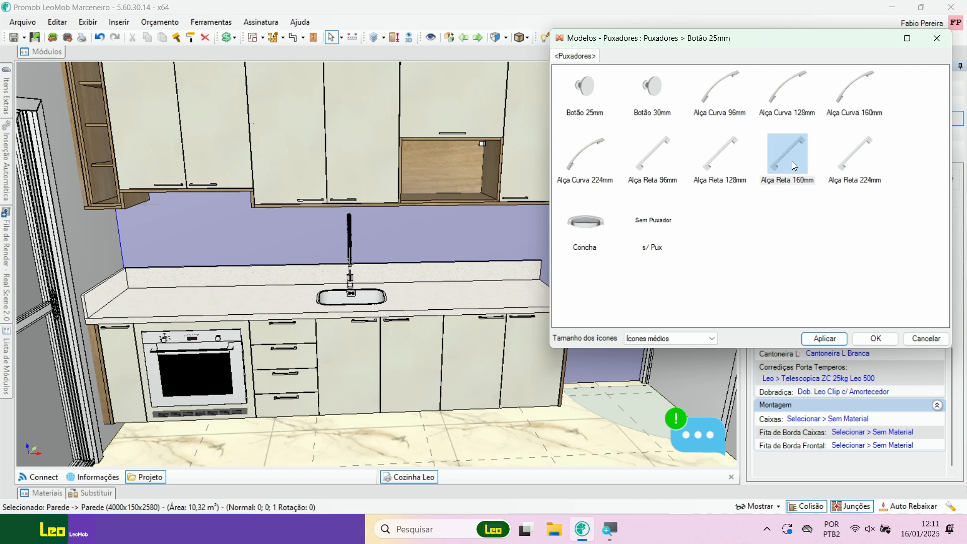
left_click(875, 338)
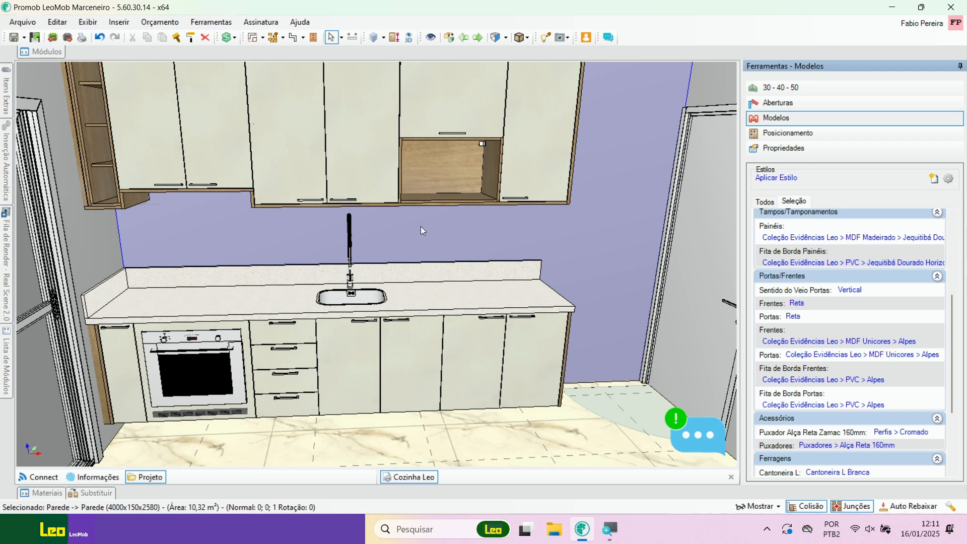
Step: Try the Vertical 07 handle position on the single-door wall cabinet beside the microwave niche
middle_click_drag(421, 226, 395, 259)
left_click(497, 226)
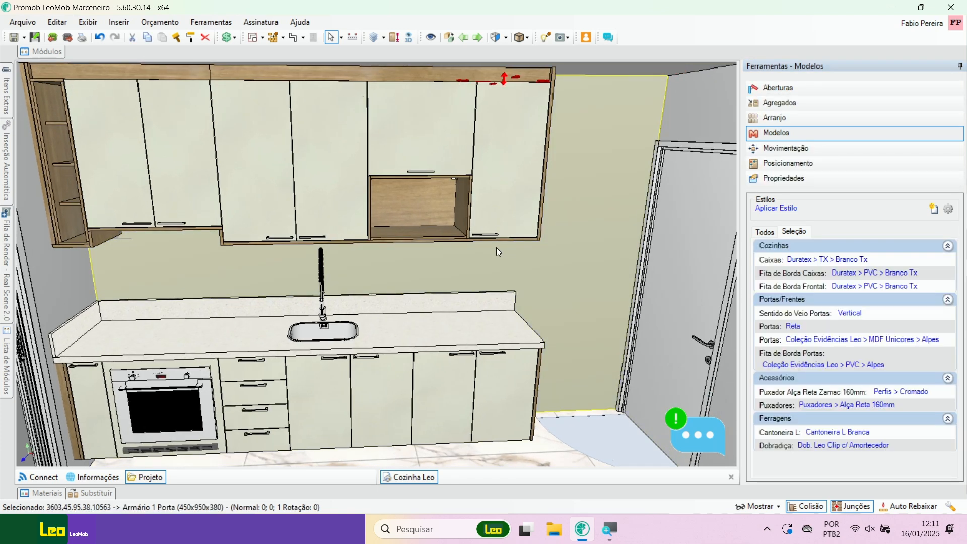
scroll(497, 249, "down", 2)
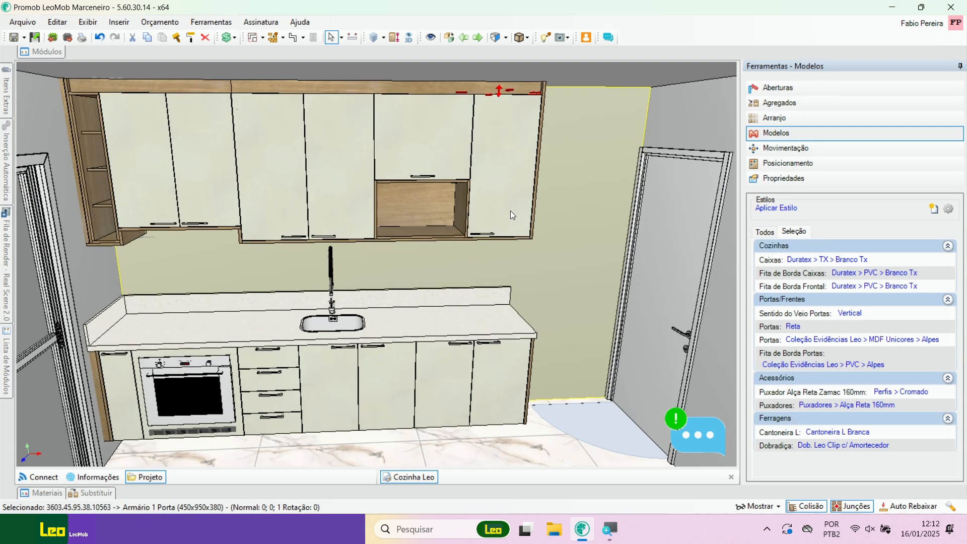
left_click(813, 164)
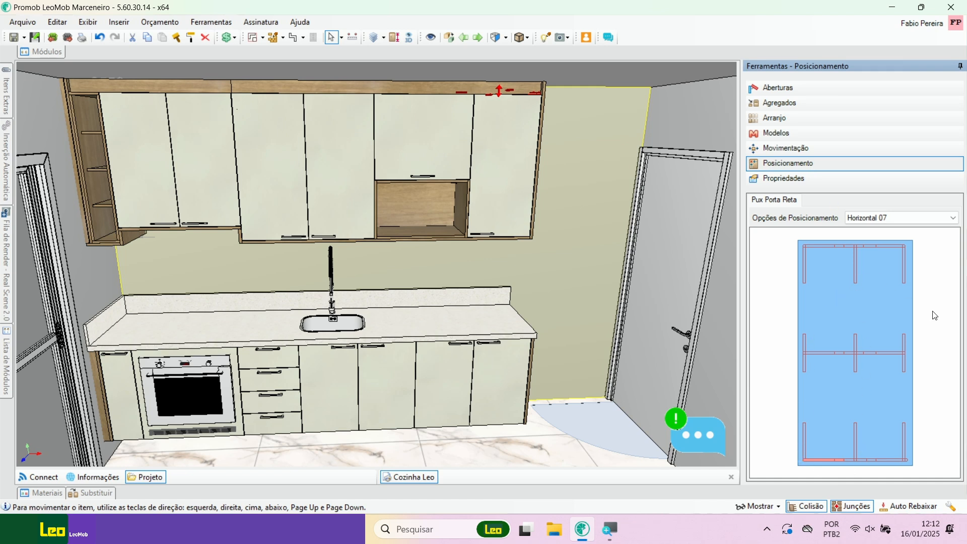
left_click(804, 434)
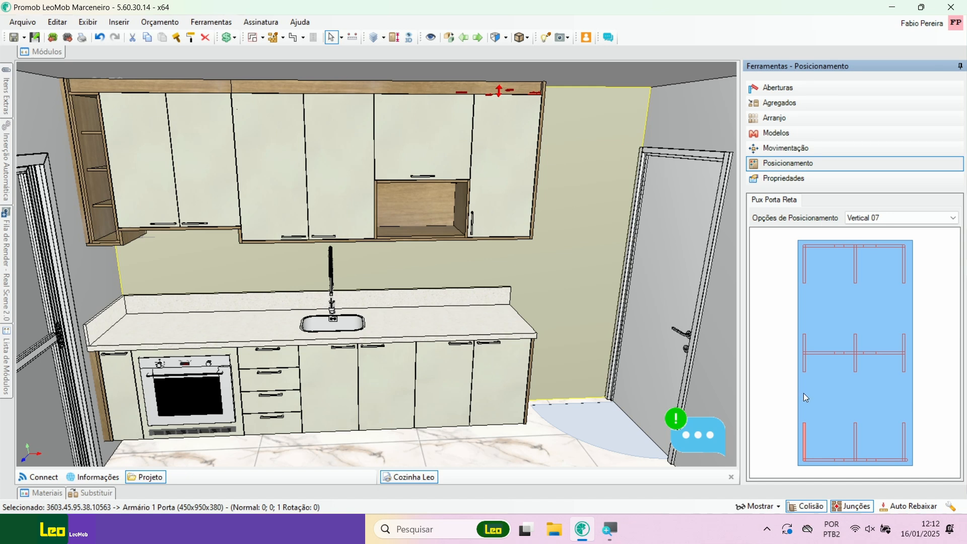
Step: Try mid-height handle positions on the single-door wall cabinet's door and return the handle to Horizontal 07
left_click(806, 361)
left_click(856, 362)
left_click(805, 443)
left_click(820, 460)
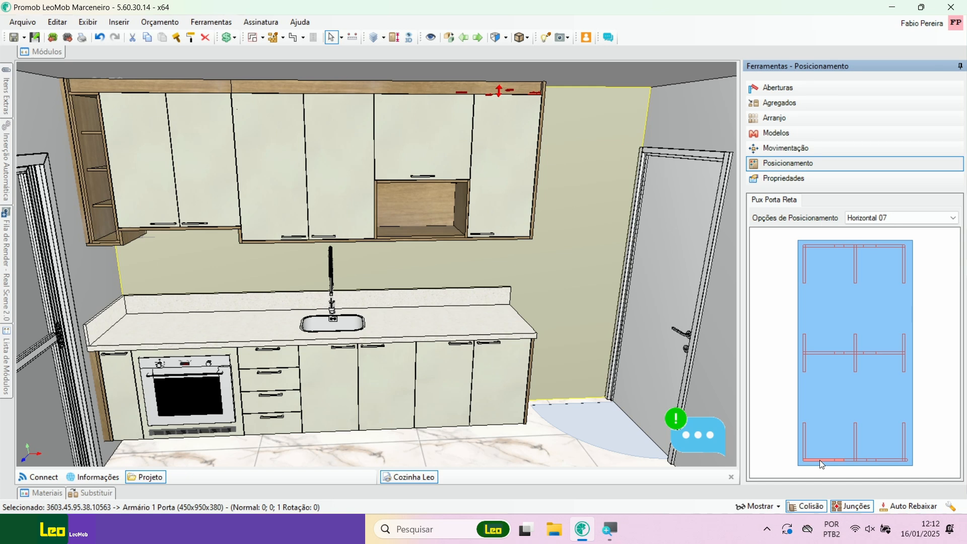
Step: Deselect the wall cabinet and save the kitchen project
left_click(599, 117)
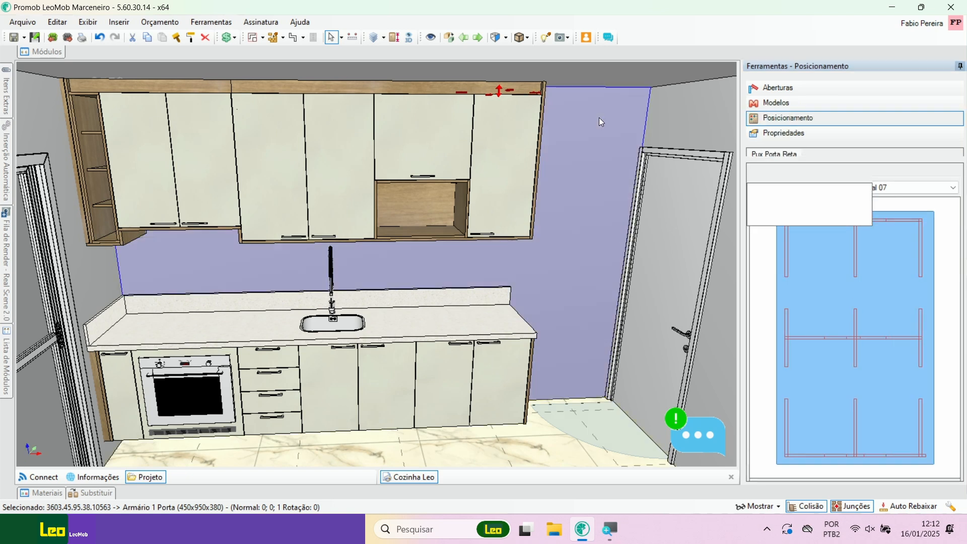
left_click(26, 39)
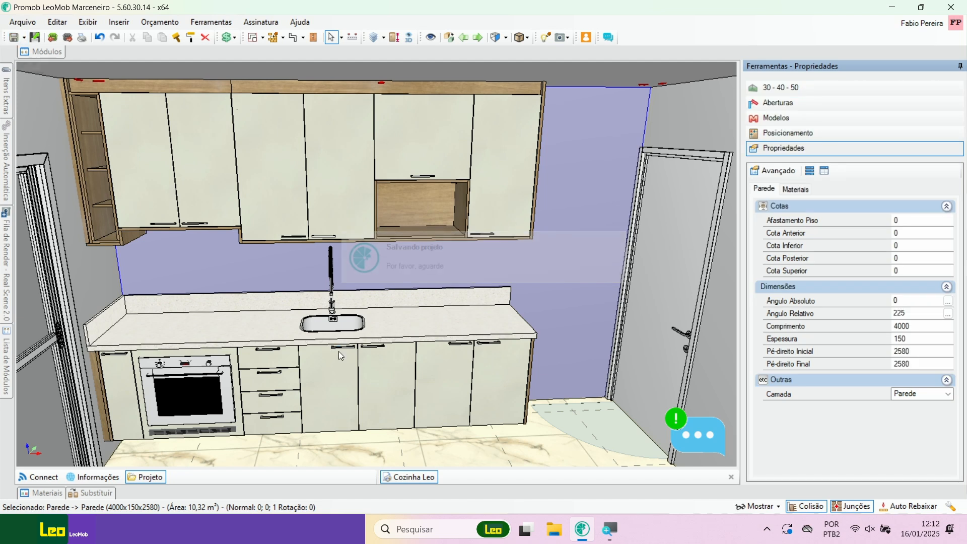
Step: Test the door openings of the cabinet above the microwave niche and of the single-door wall cabinet, leaving them closed
left_click(426, 125)
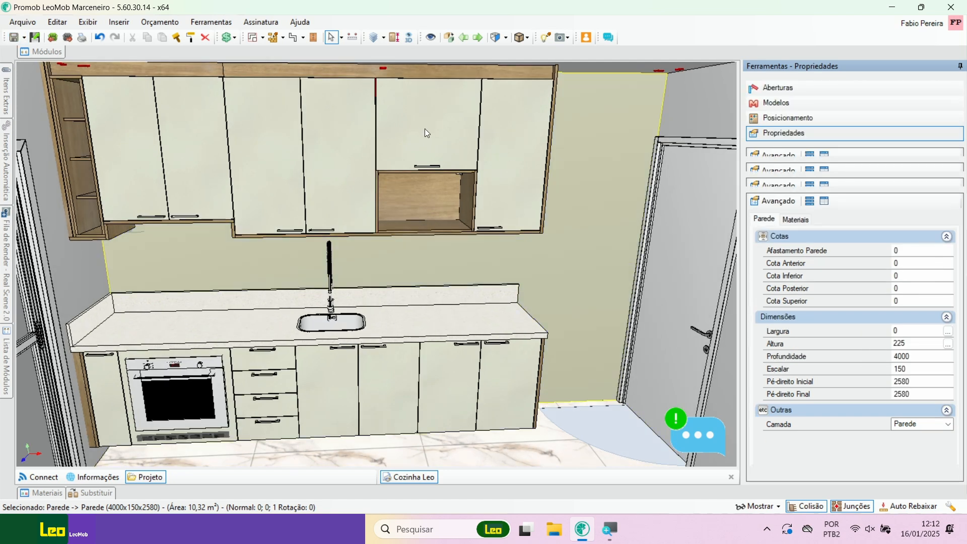
left_click(778, 87)
left_click_drag(784, 327, 660, 269)
left_click(513, 186)
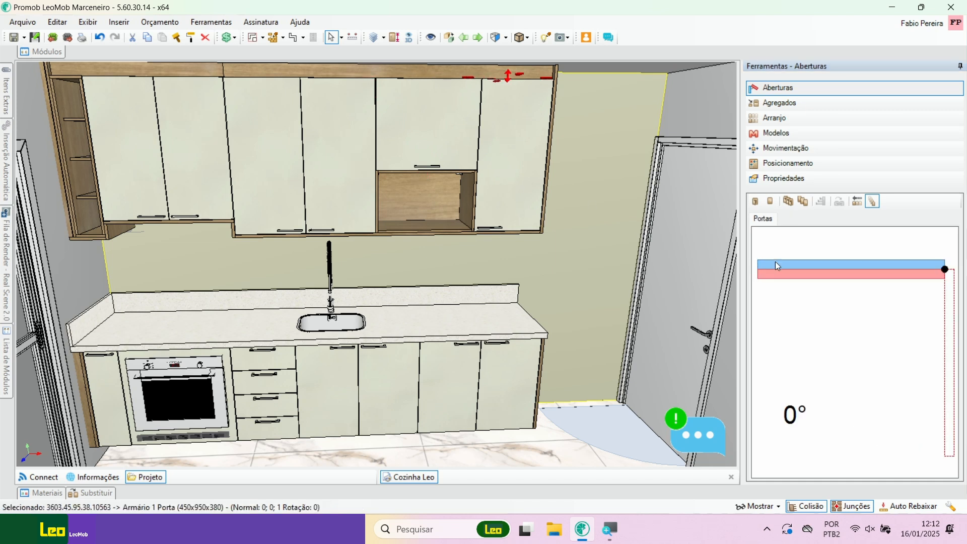
left_click_drag(790, 291, 963, 406)
left_click_drag(738, 301, 680, 278)
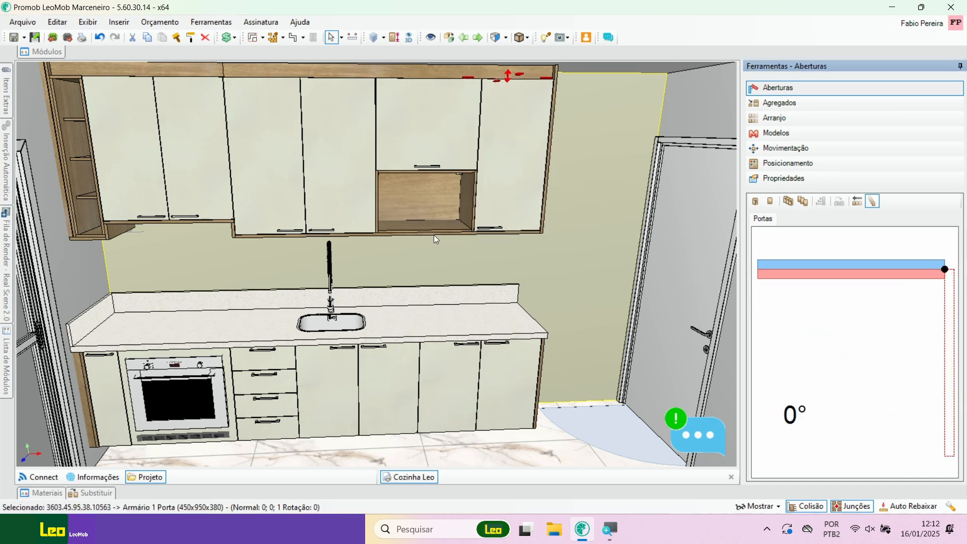
Step: Swing the doors of the two-door wall cabinet above the sink open to 90° and close them again
left_click(345, 191)
left_click_drag(923, 277, 728, 371)
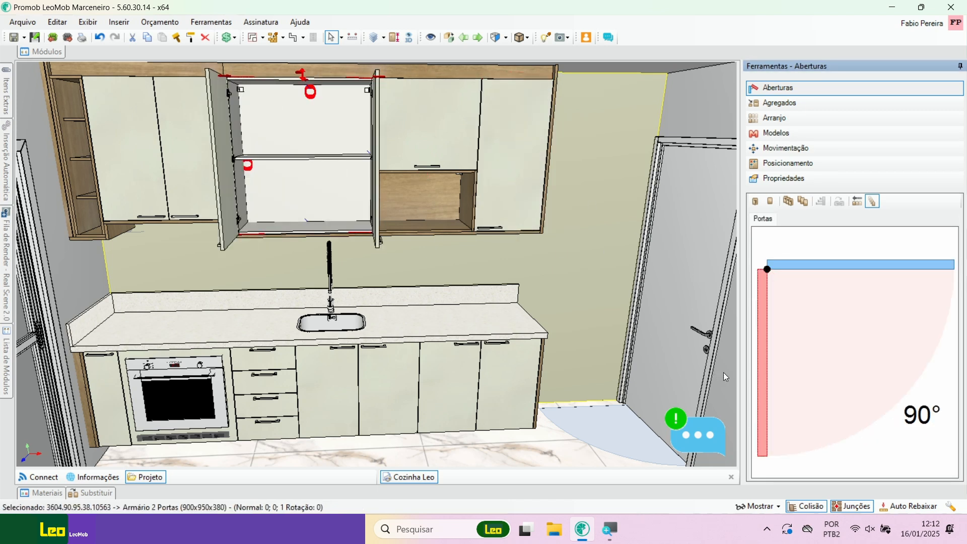
left_click(940, 241)
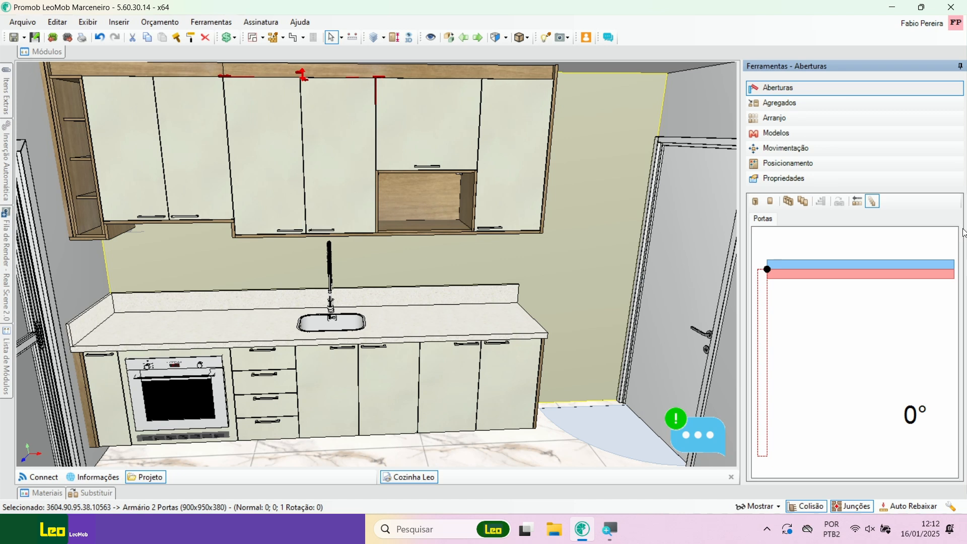
Step: Swing the door of the single-door wall cabinet beside the microwave niche open to about 89°
left_click(175, 119)
left_click(286, 256)
middle_click_drag(278, 274, 299, 307)
middle_click_drag(321, 262, 304, 295)
middle_click_drag(391, 261, 393, 281)
left_click(513, 205)
left_click_drag(826, 275, 943, 328)
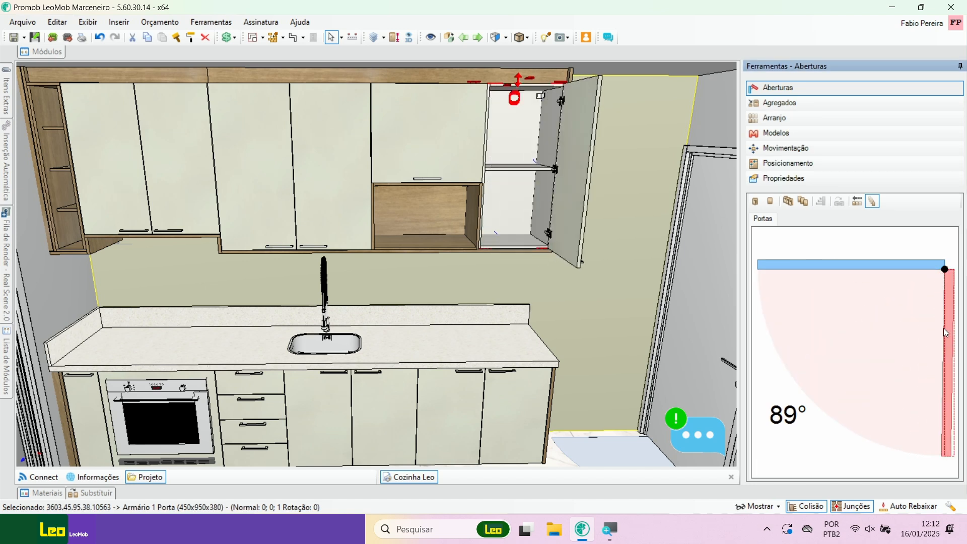
Step: Try three movable shelves inside the single-door wall cabinet and settle on a quantity of 2
left_click(785, 104)
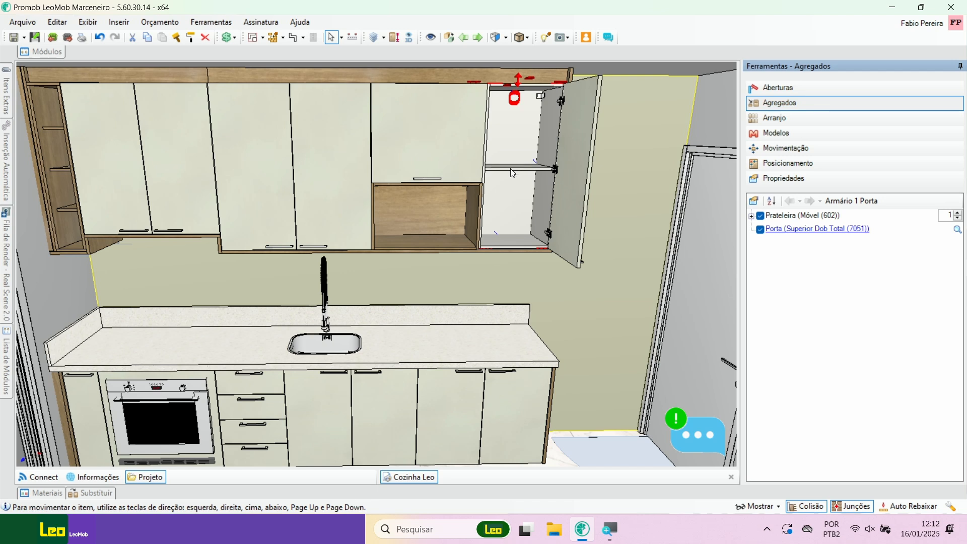
scroll(510, 168, "up", 2)
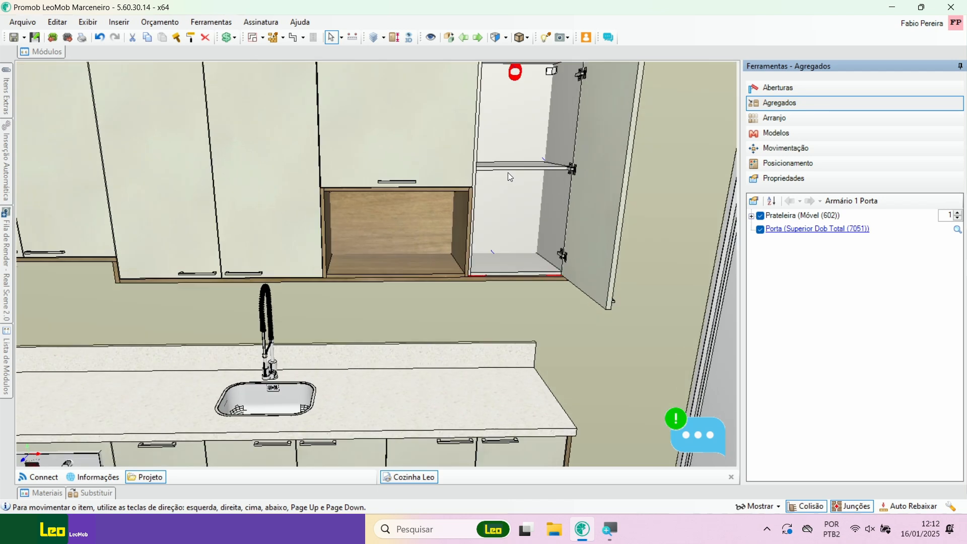
left_click(957, 213)
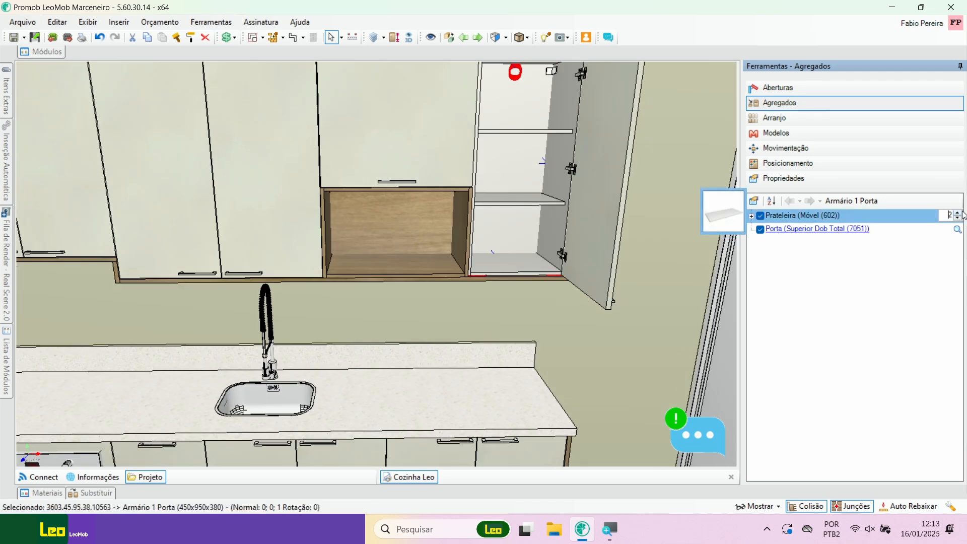
left_click(962, 214)
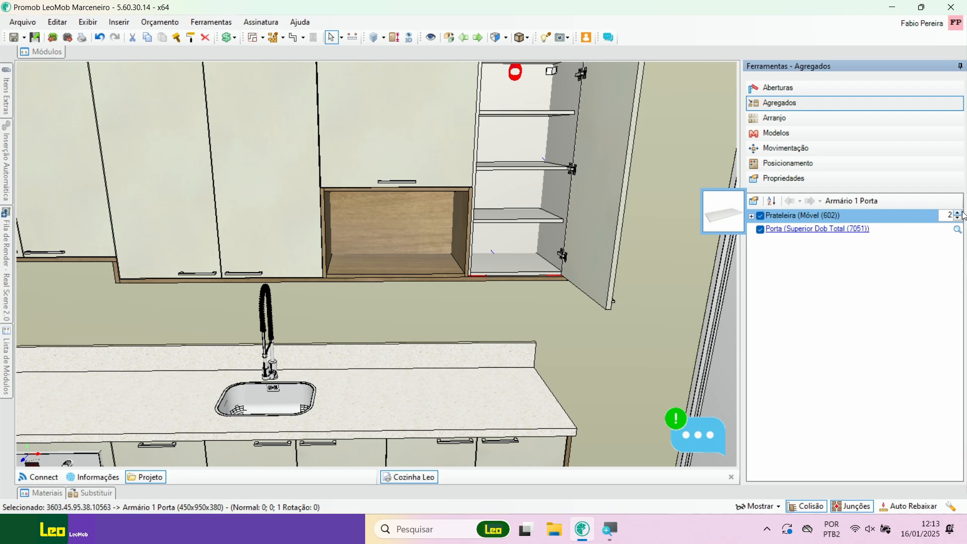
left_click(960, 213)
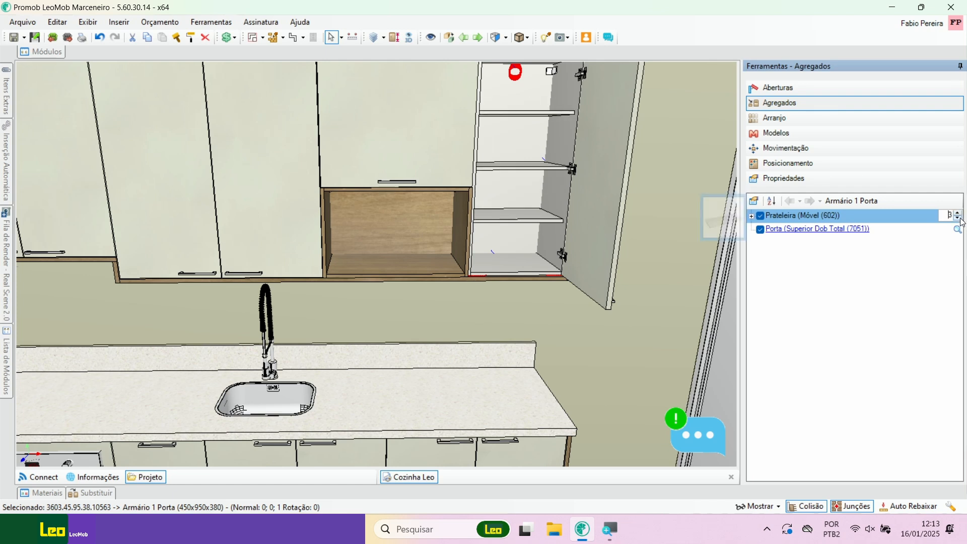
left_click(960, 218)
Step: Close the door of the single-door wall cabinet beside the microwave niche
scroll(549, 205, "down", 3)
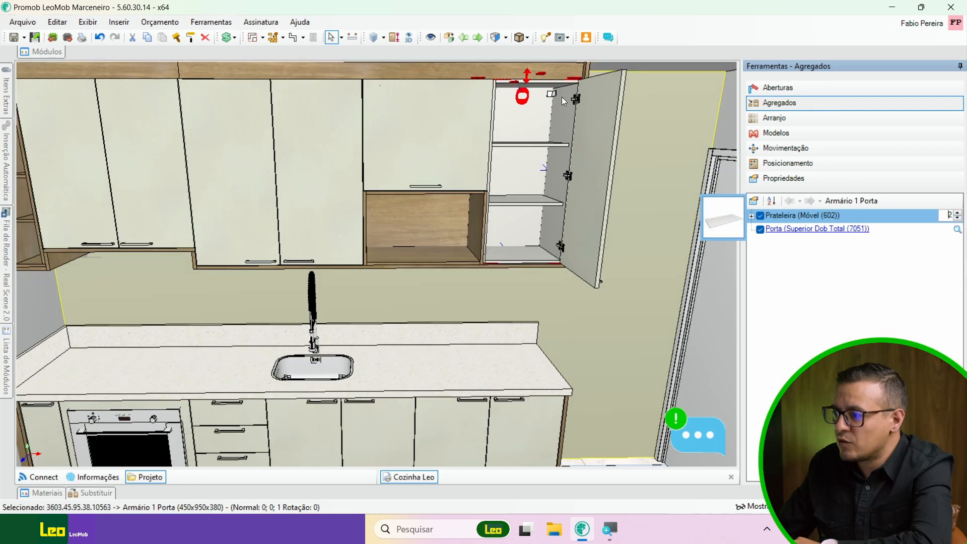
left_click(815, 89)
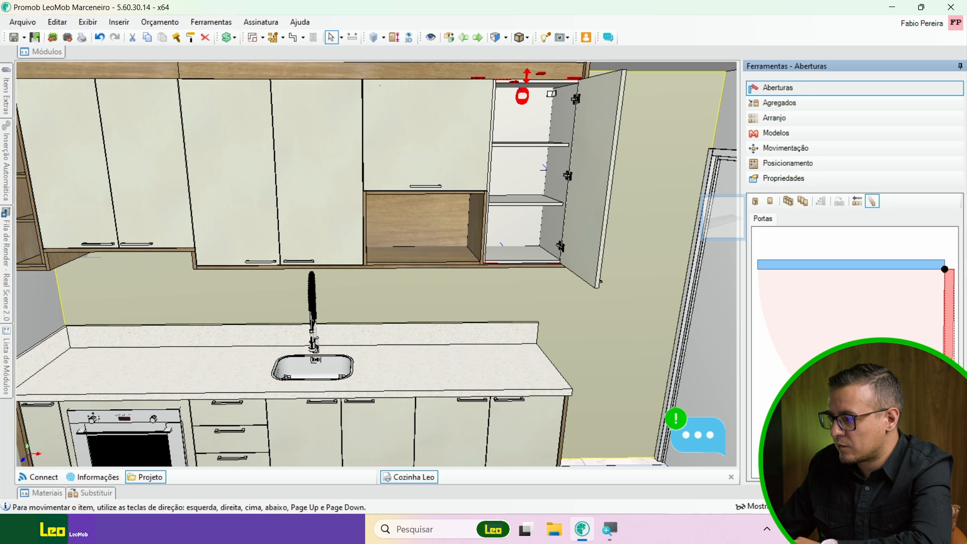
scroll(271, 271, "down", 2)
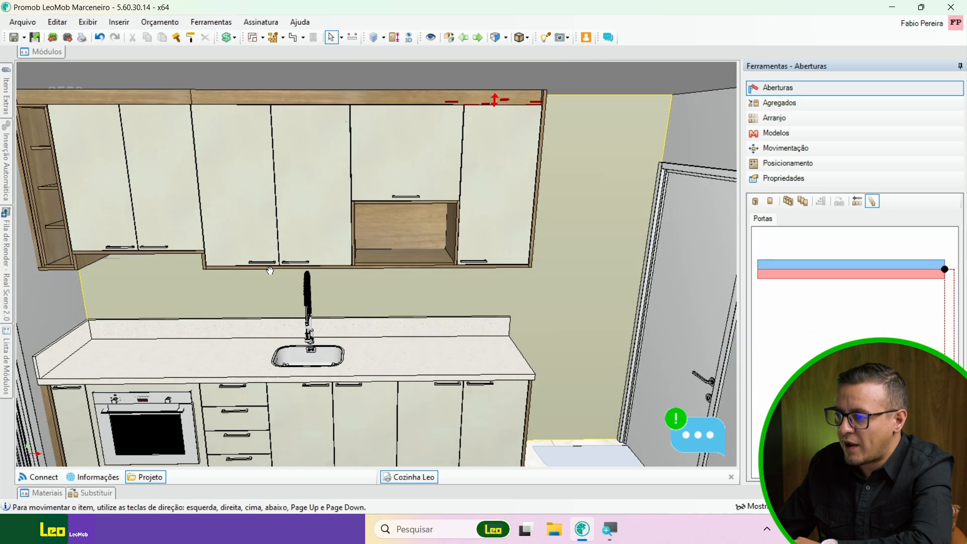
Step: Open the two-door wall cabinet above the sink to set its movable shelf quantity to 2, and close its doors again
middle_click_drag(271, 270, 371, 266)
left_click(373, 205)
left_click_drag(779, 275, 736, 357)
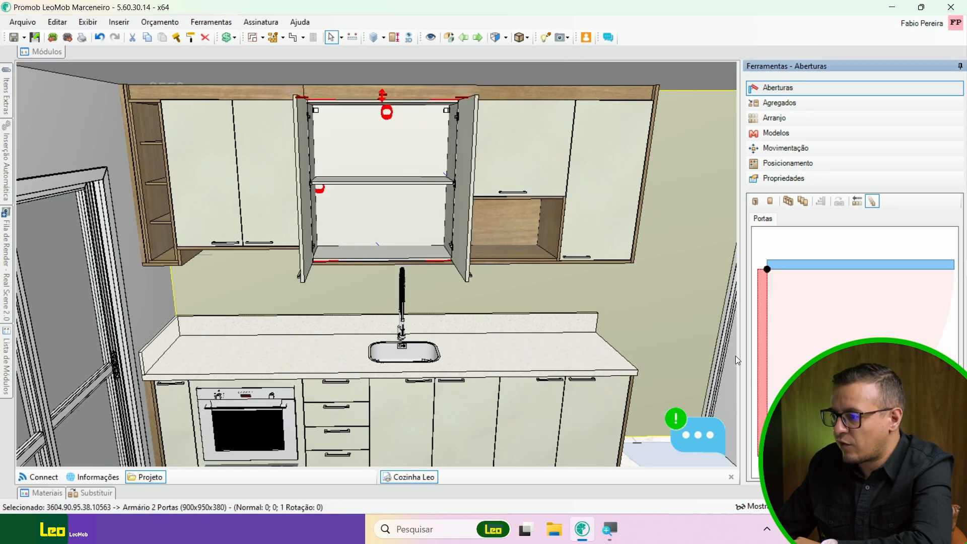
left_click(787, 103)
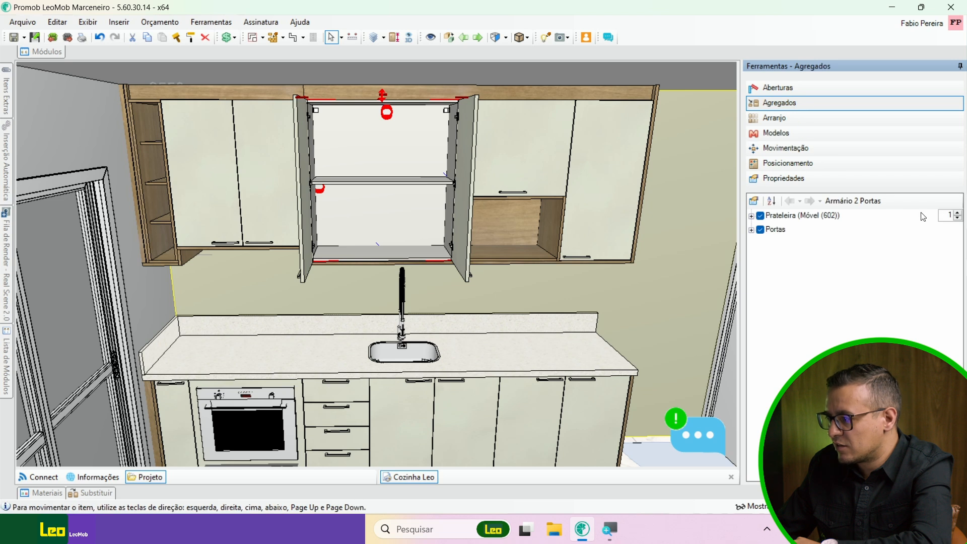
left_click(957, 213)
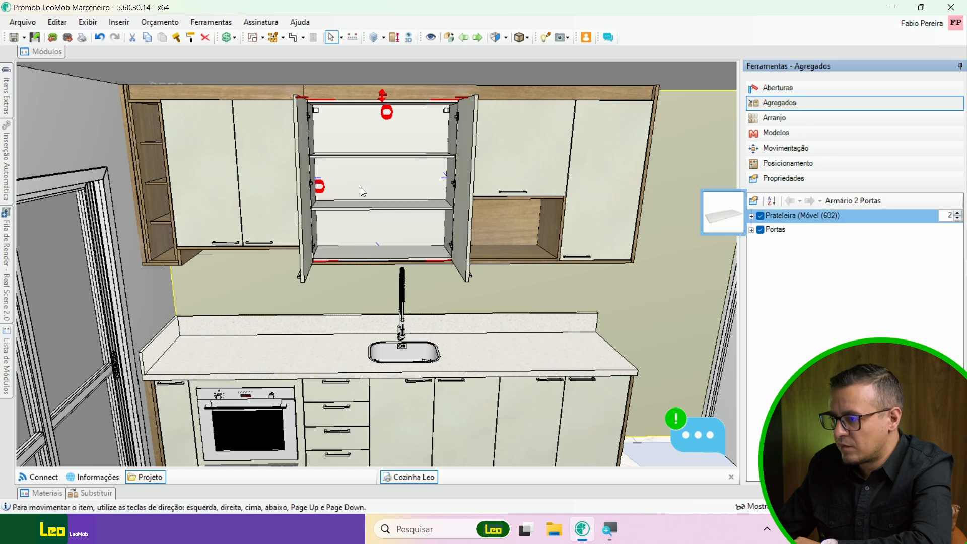
left_click(806, 88)
left_click(855, 202)
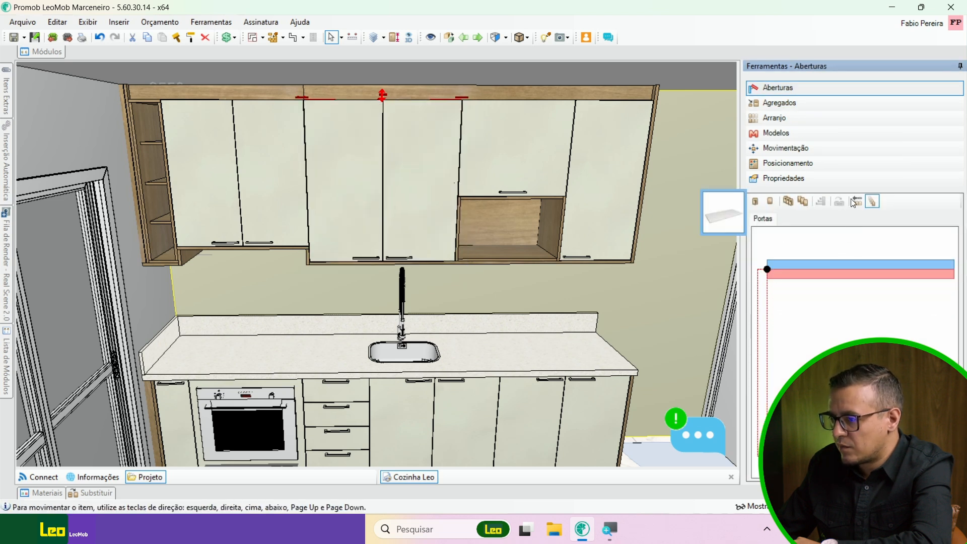
Step: Test the door opening of the 800 mm two-door wall cabinet above the oven, leaving its doors closed
left_click(203, 186)
left_click_drag(800, 275, 896, 227)
scroll(464, 406, "down", 5)
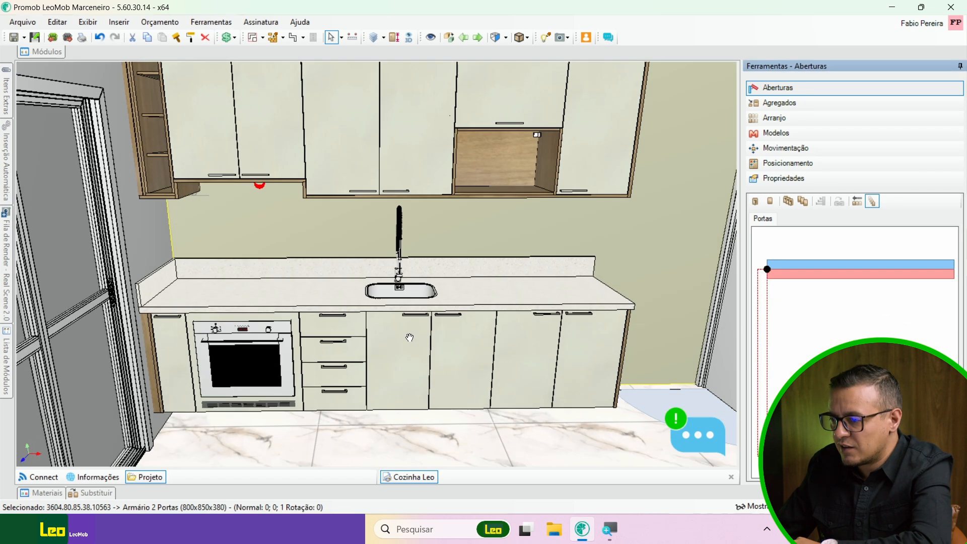
Step: Clear the selection and construct a ceiling over the kitchen room
left_click(328, 259)
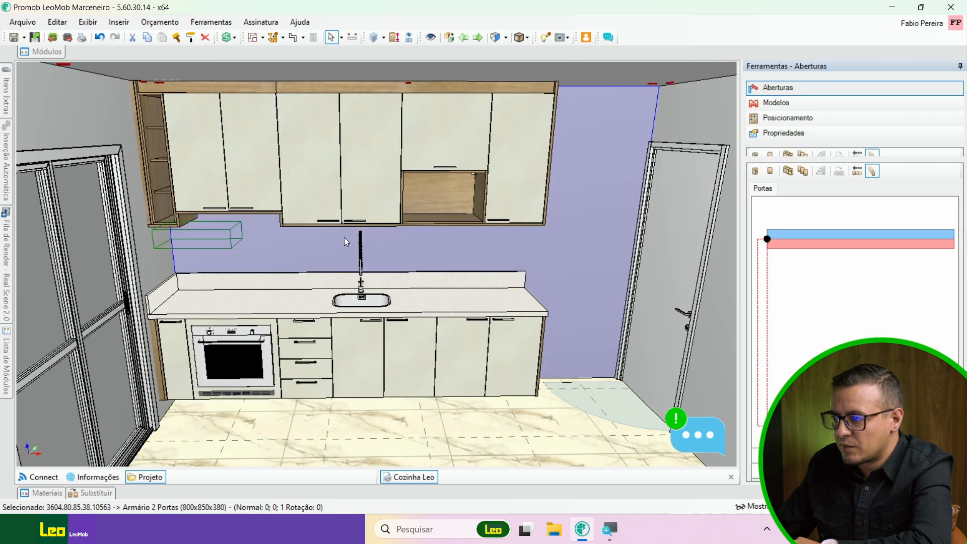
scroll(406, 156, "down", 2)
left_click(487, 87)
scroll(408, 225, "down", 4)
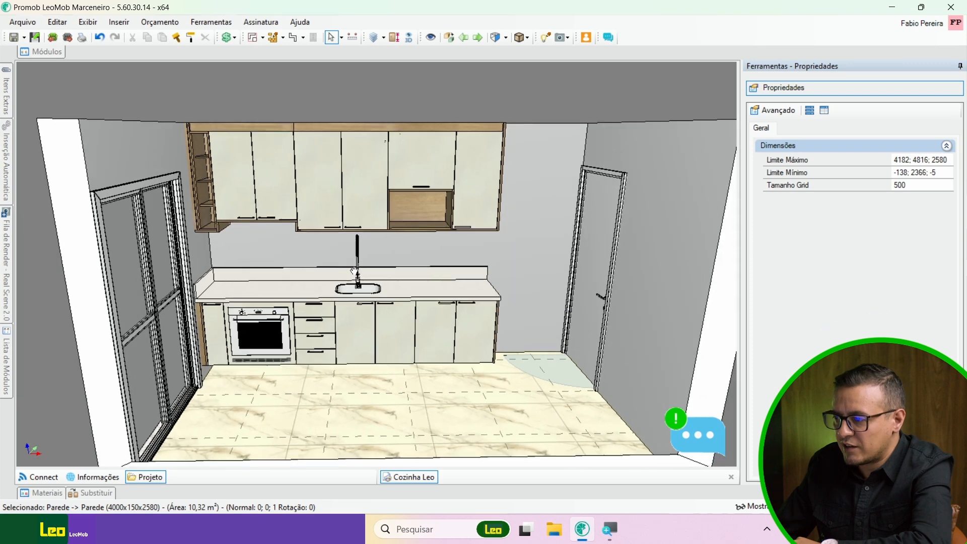
middle_click_drag(406, 261, 392, 243)
scroll(372, 238, "up", 2)
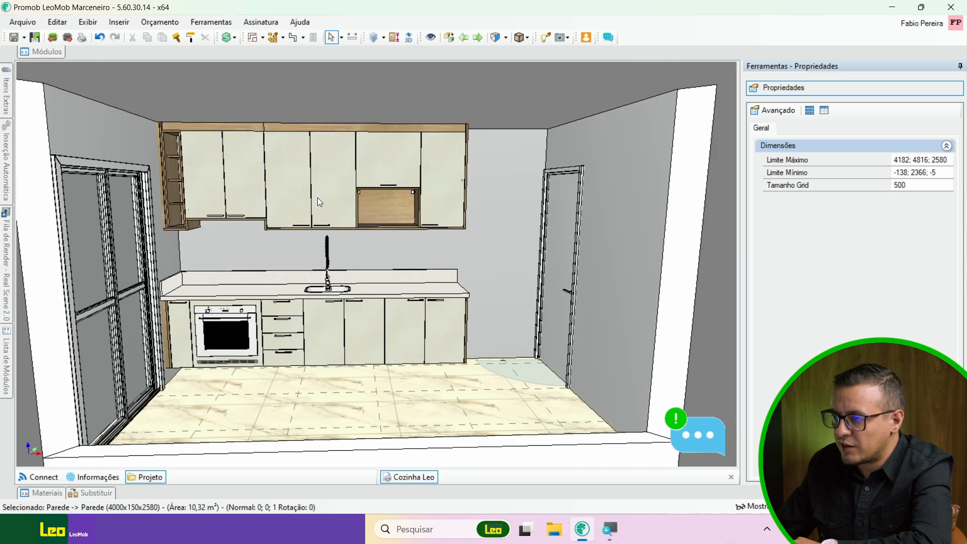
middle_click_drag(396, 131, 390, 124)
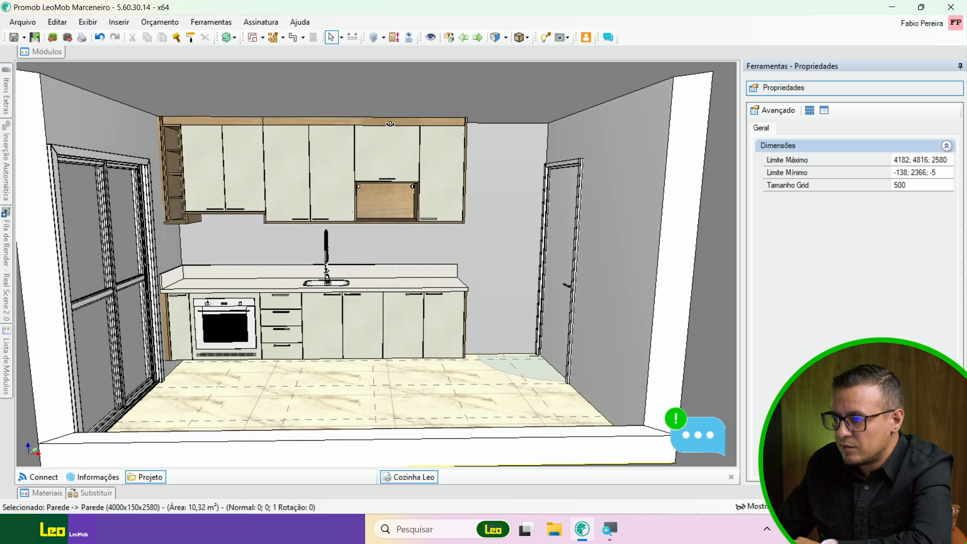
left_click(263, 38)
left_click(263, 40)
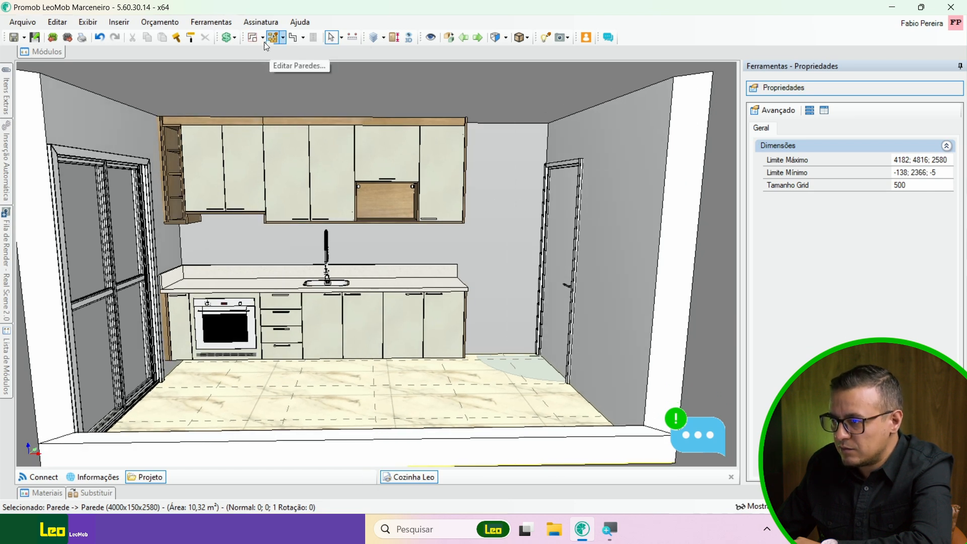
left_click(264, 42)
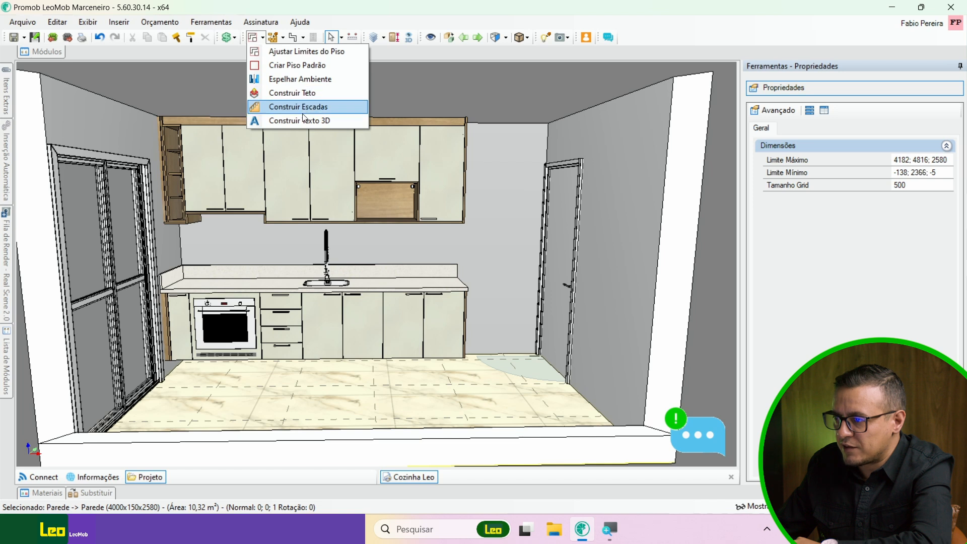
left_click(283, 93)
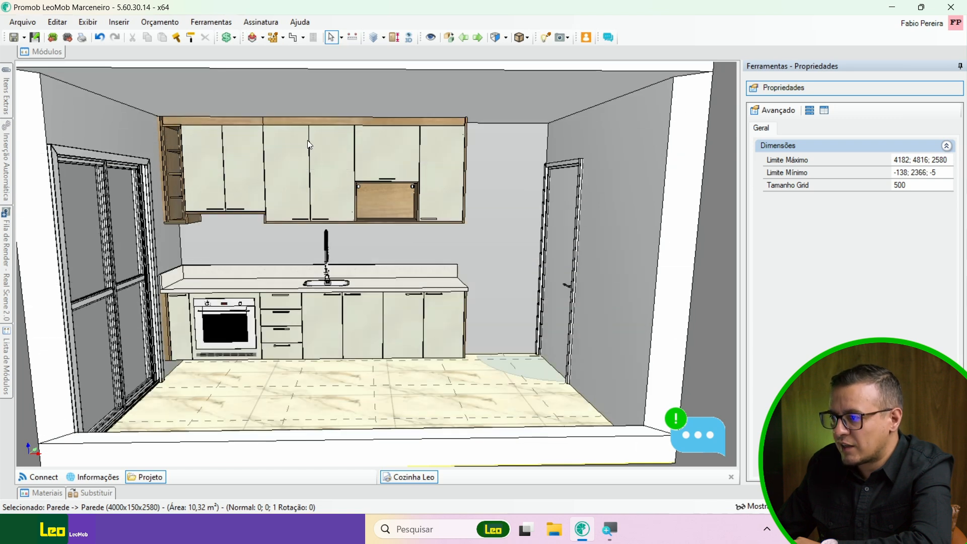
middle_click_drag(300, 185, 333, 169)
scroll(296, 214, "up", 3)
middle_click_drag(295, 214, 285, 262)
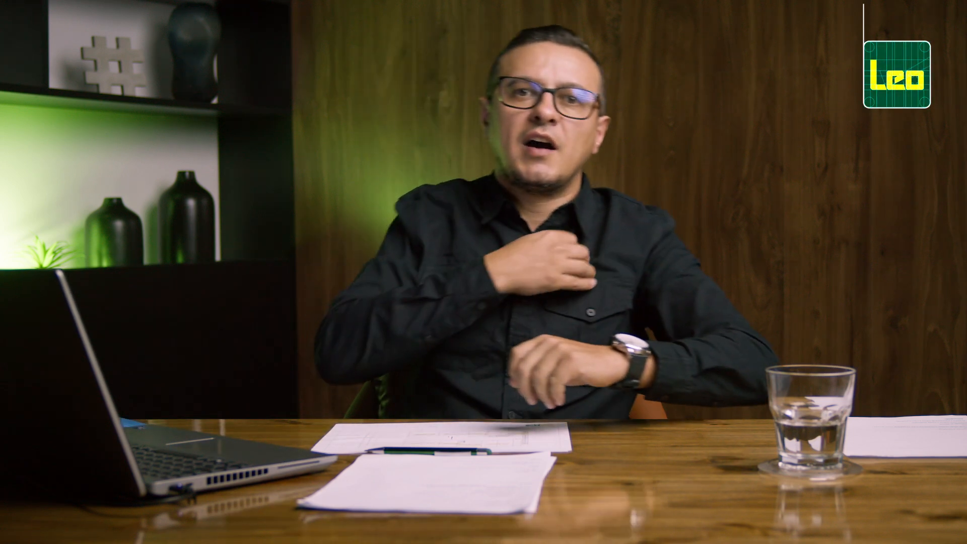